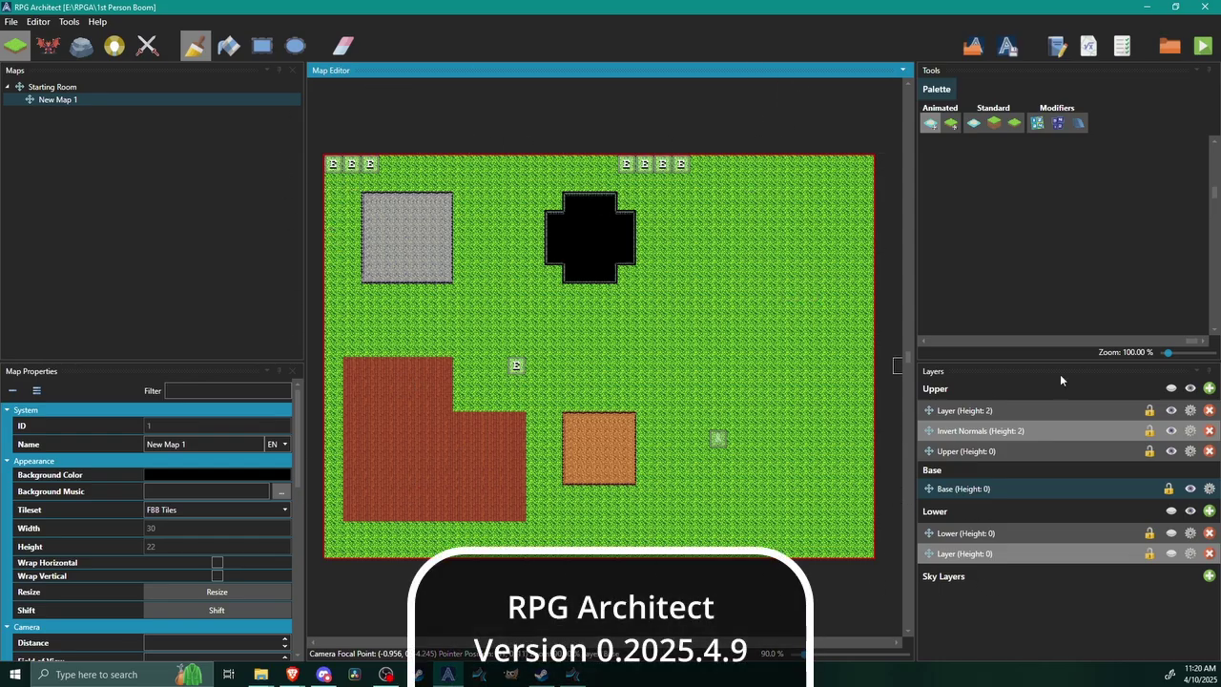
# Open the project directory in File Explorer and go to its Content\Models folder.
pyautogui.moveTo(572, 274); pyautogui.dragTo(573, 266, button='middle')
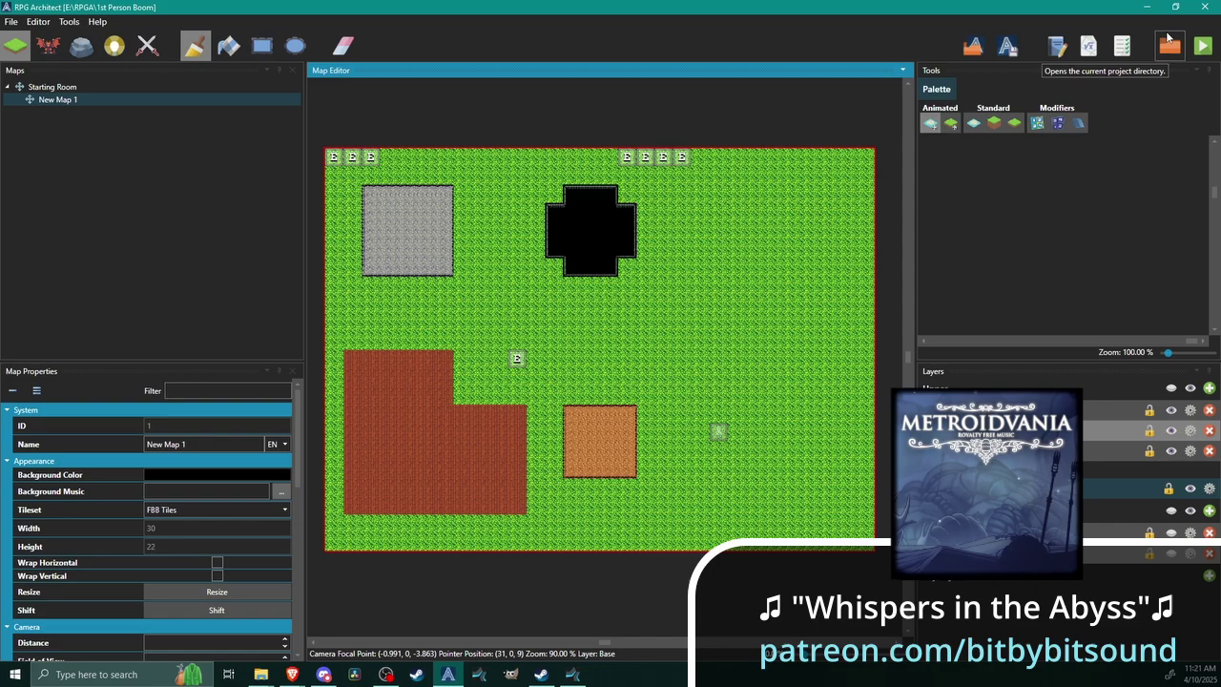
pyautogui.click(1170, 45)
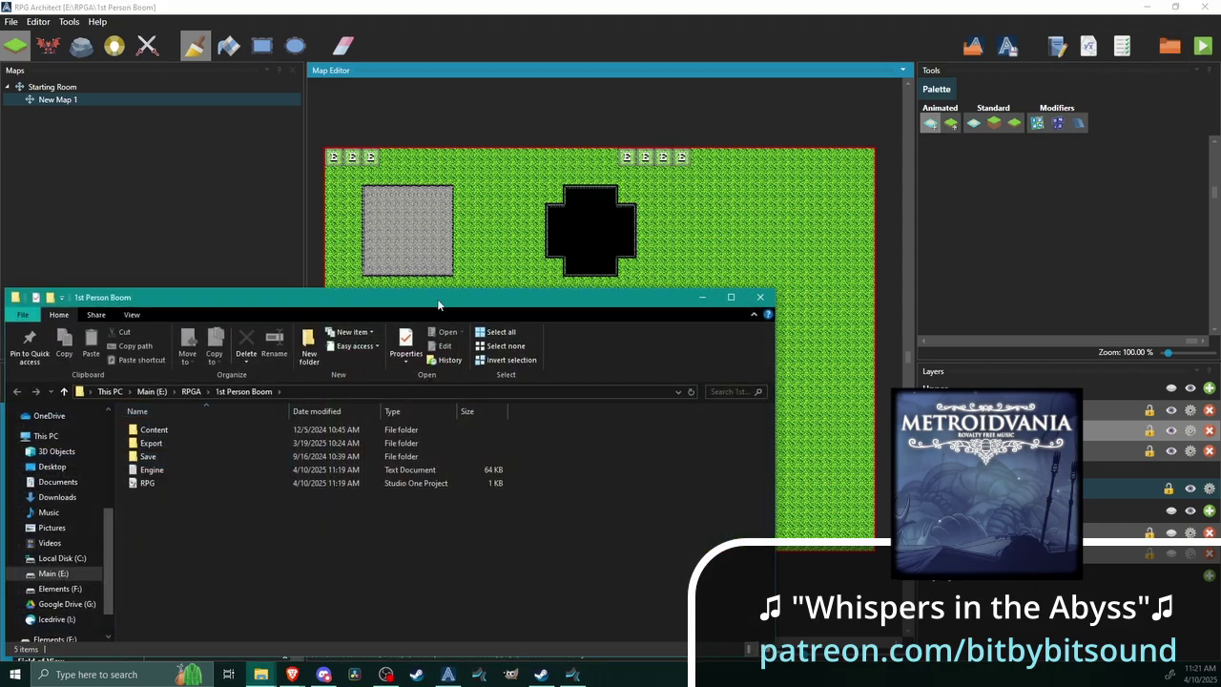
pyautogui.moveTo(437, 299); pyautogui.dragTo(537, 192)
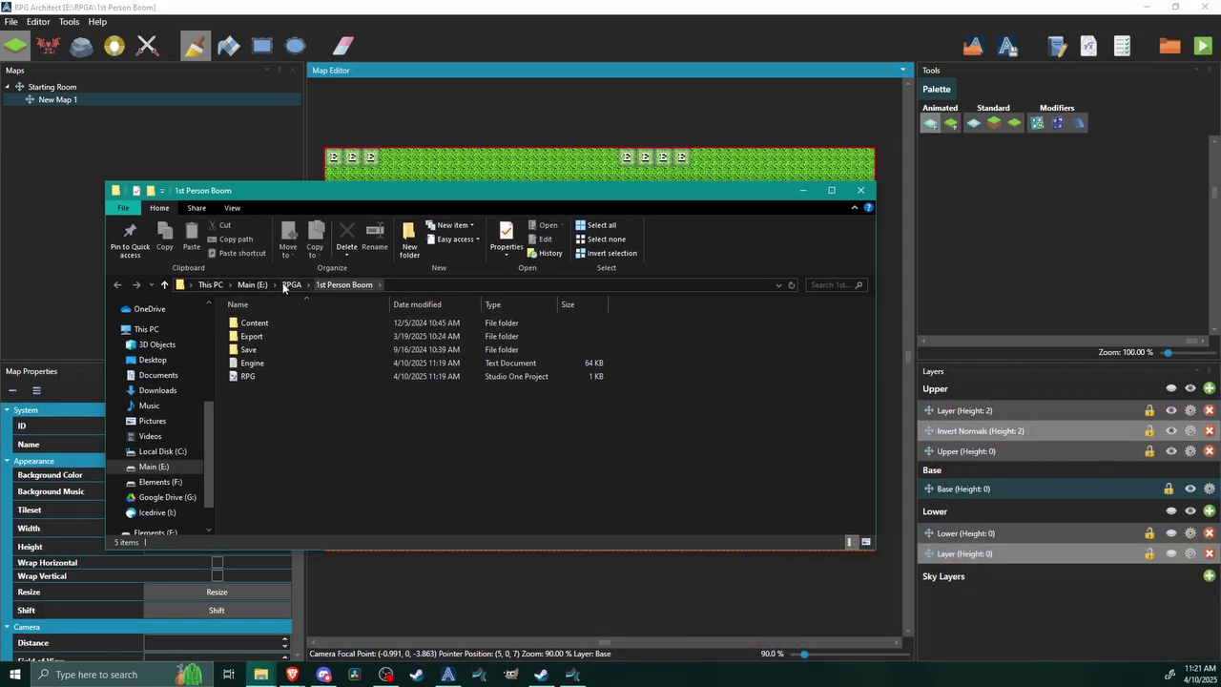
pyautogui.doubleClick(257, 323)
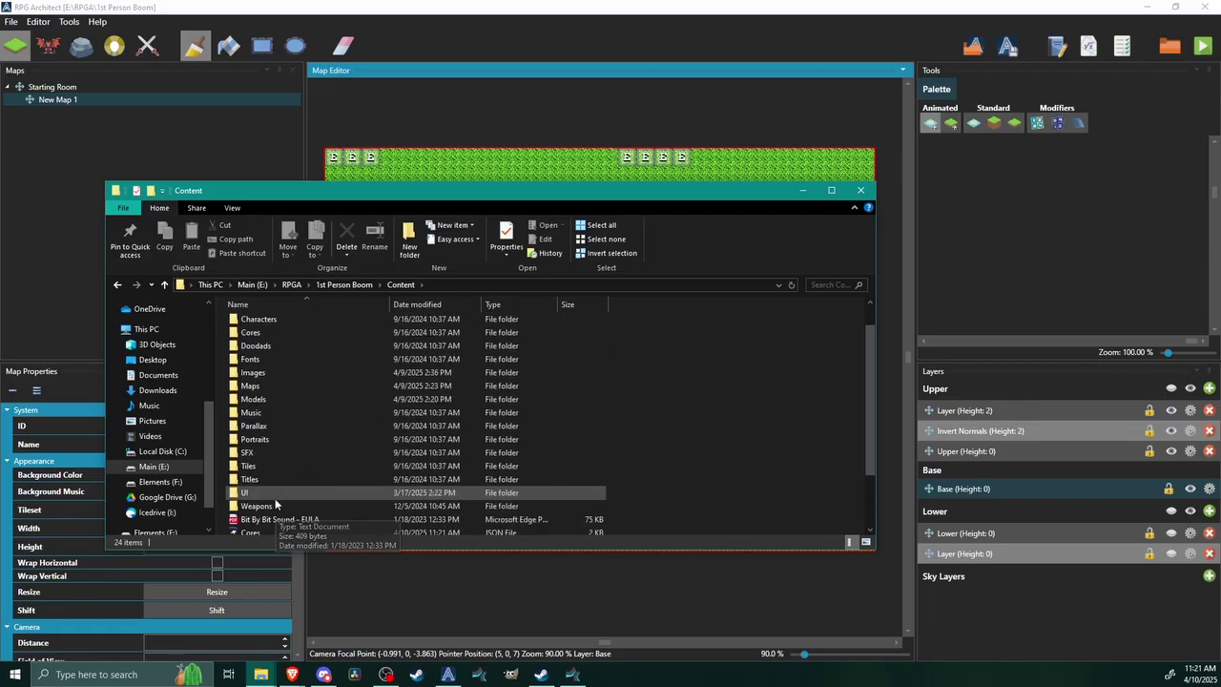
pyautogui.doubleClick(254, 431)
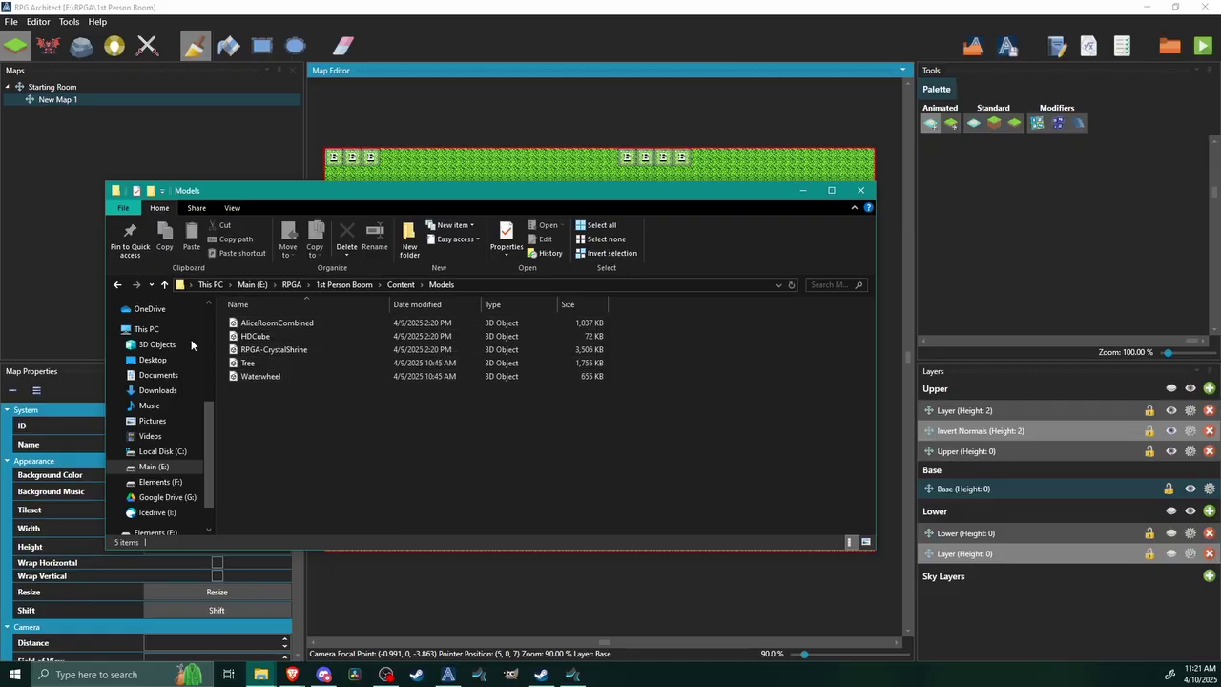
# Check the Waterwheel model's file type in its properties, then close the folder window.
pyautogui.rightClick(255, 378)
pyautogui.click(286, 365)
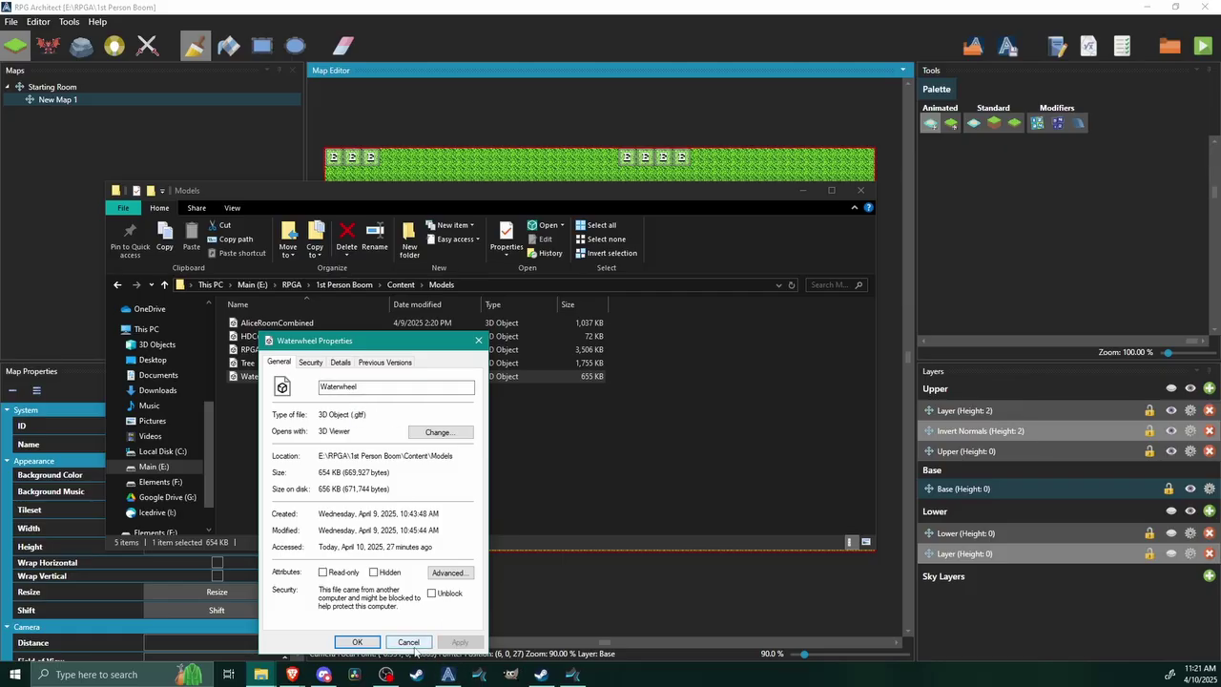
pyautogui.click(413, 647)
pyautogui.click(296, 432)
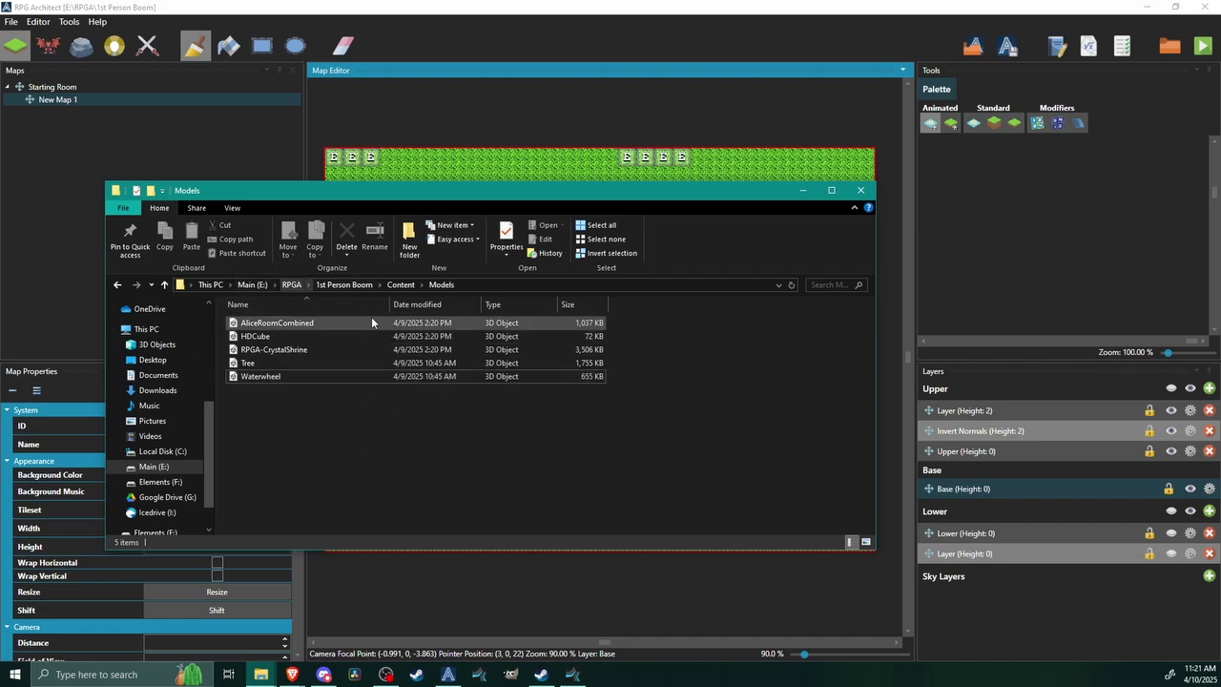
pyautogui.click(863, 192)
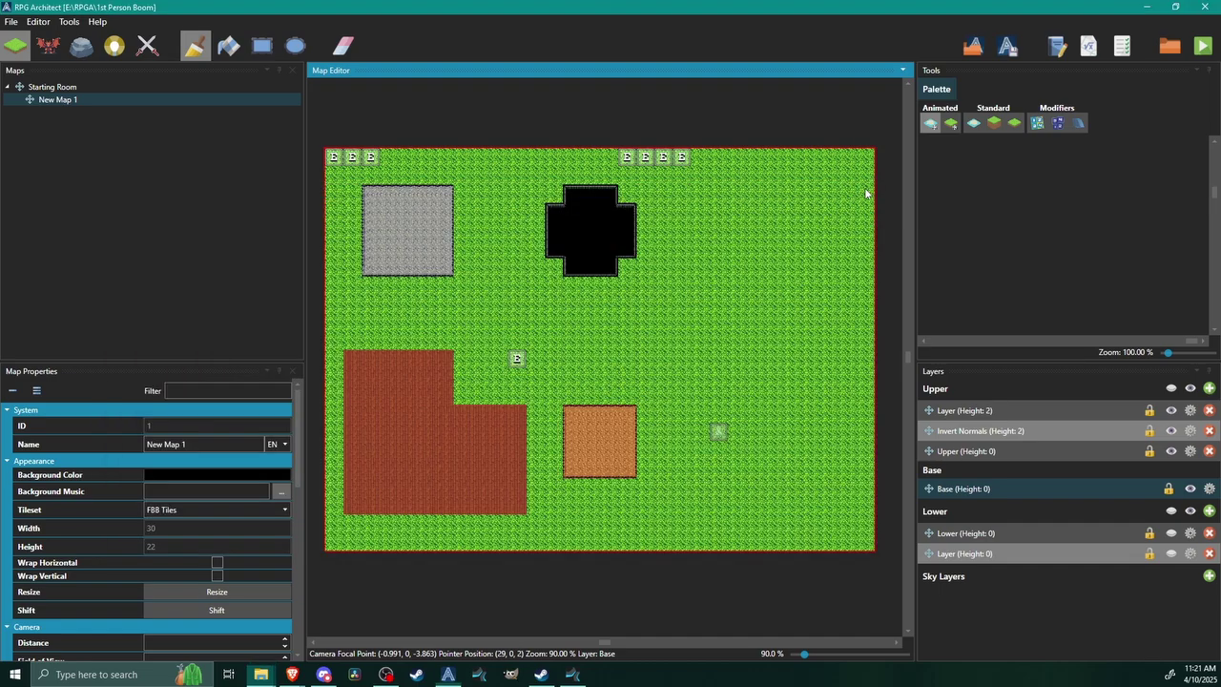
# Open the database's Doodads section full screen and name doodad 001 "Tree".
pyautogui.click(70, 21)
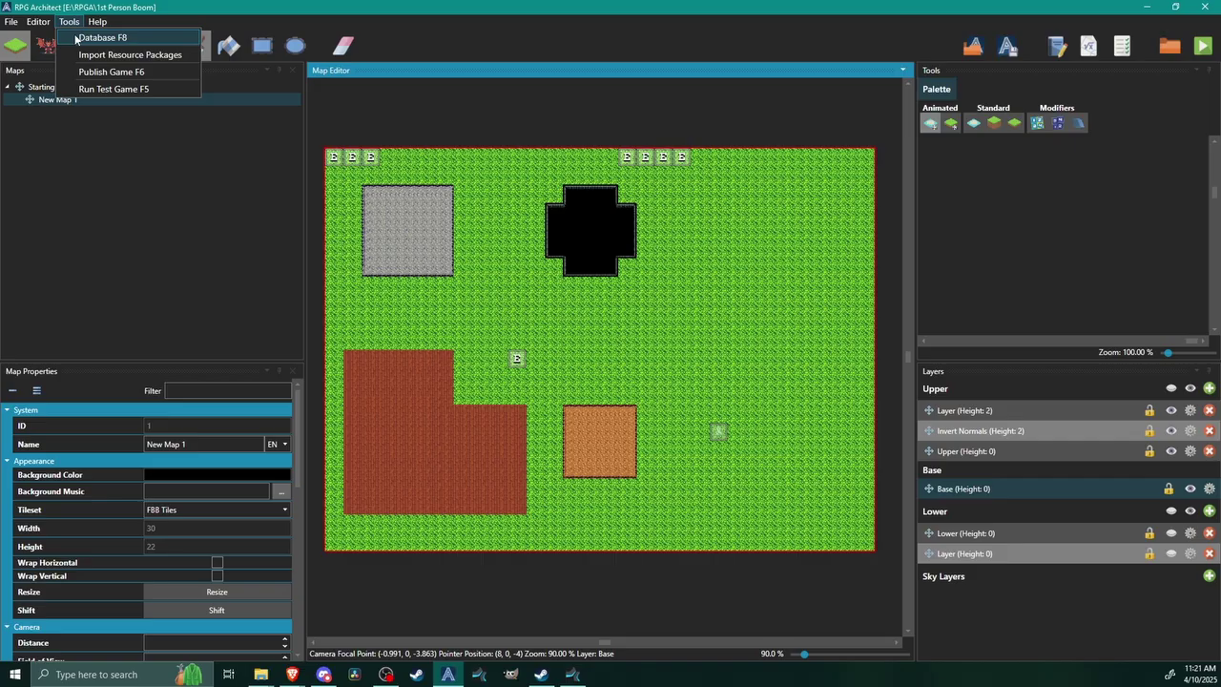
pyautogui.click(80, 38)
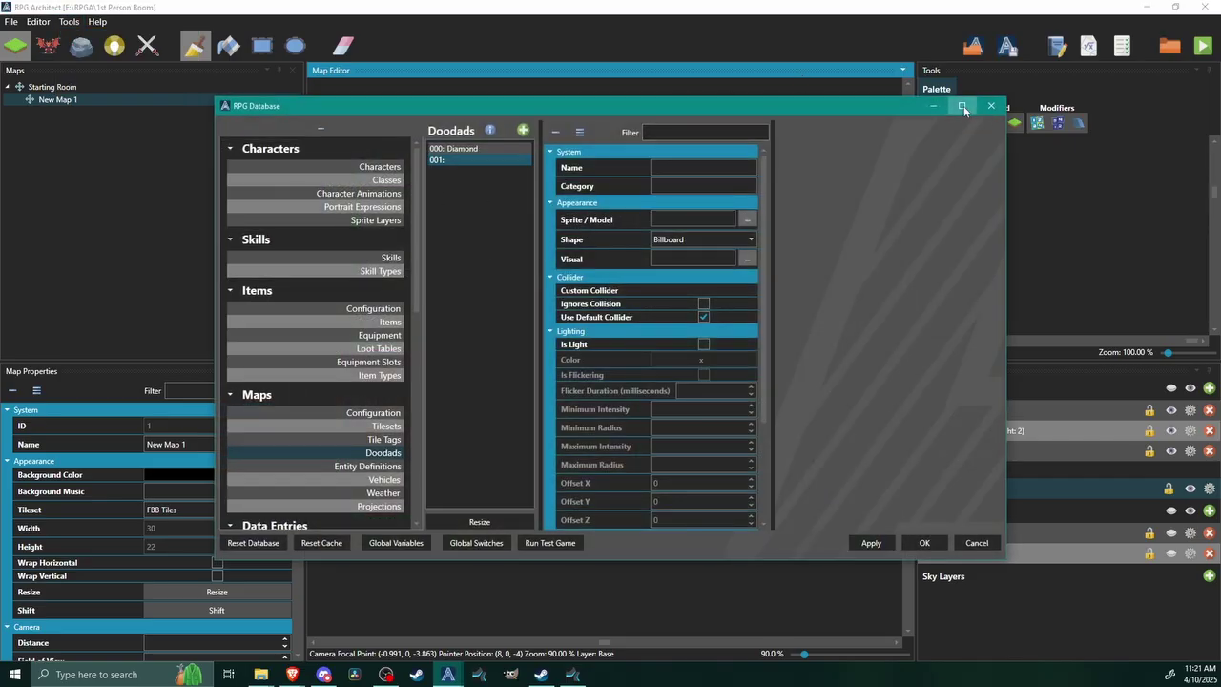
pyautogui.click(963, 105)
pyautogui.click(85, 26)
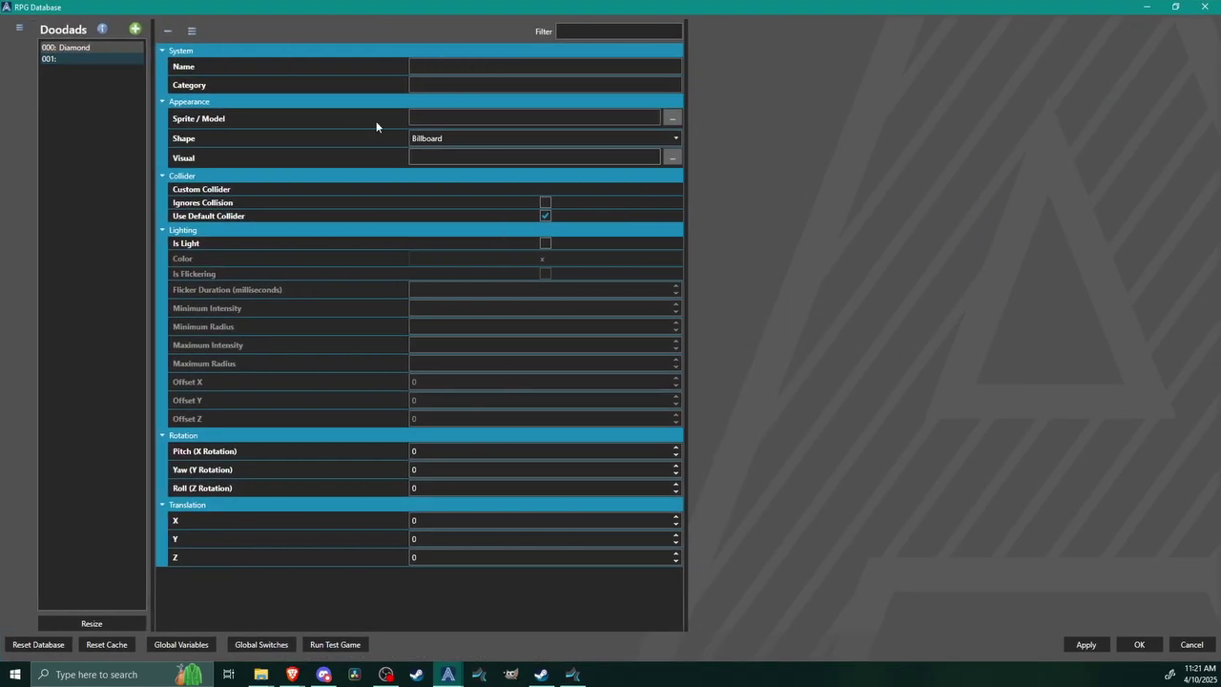
pyautogui.click(499, 67)
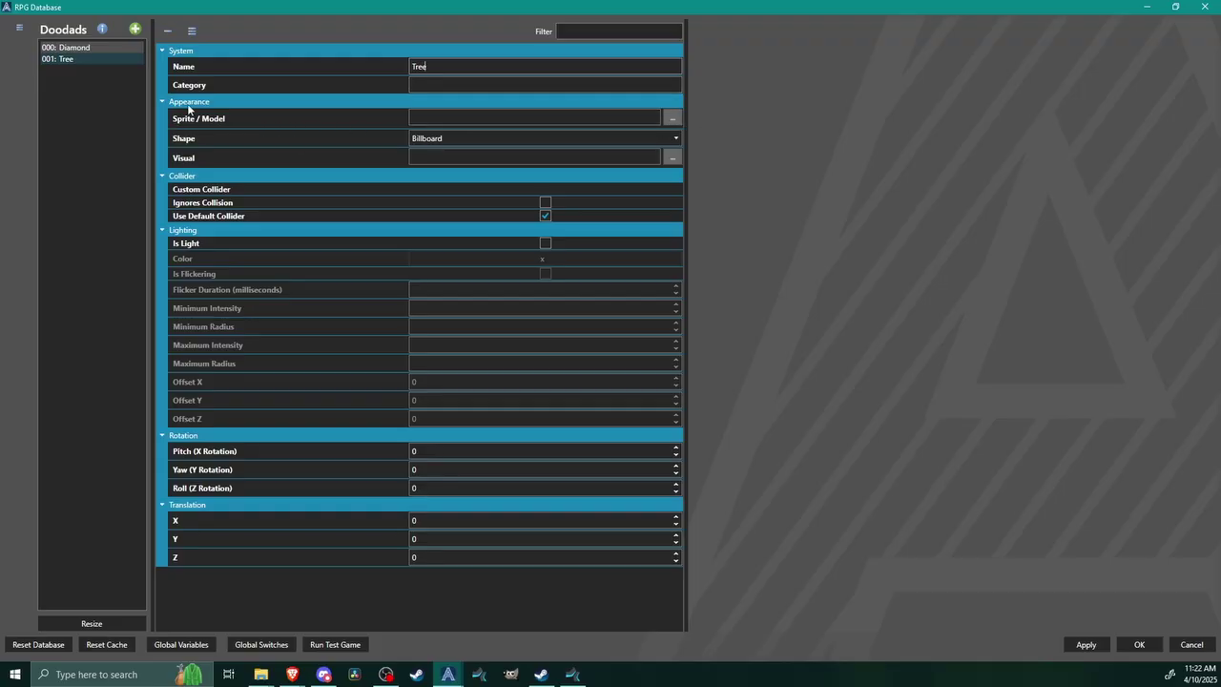
# Assign the Tree.gltf model to the Tree doodad after previewing it, and accept the database changes.
pyautogui.click(673, 119)
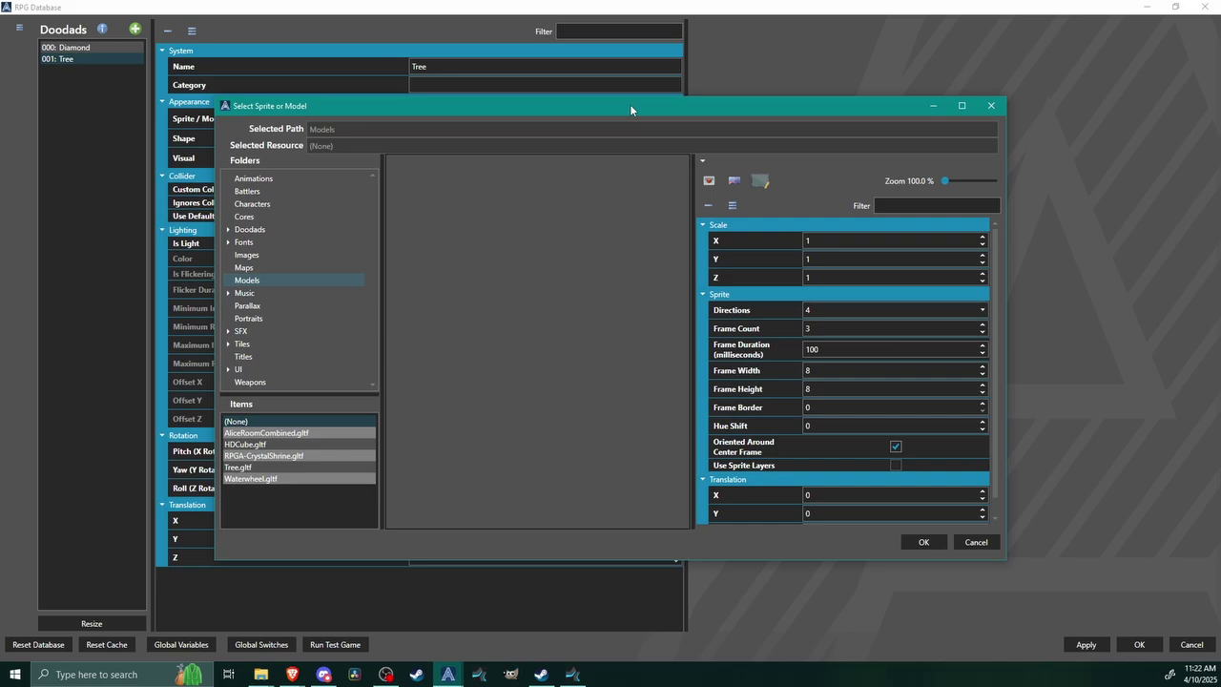
pyautogui.doubleClick(630, 104)
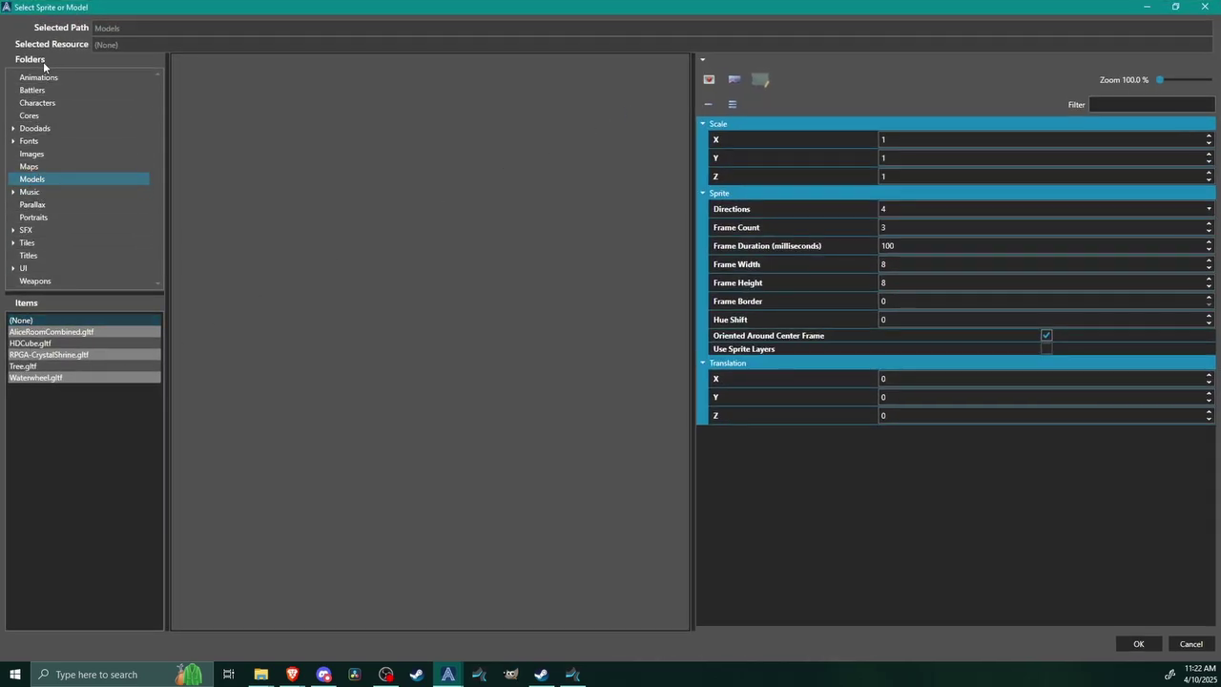
pyautogui.click(29, 367)
pyautogui.scroll(-8, 450, 208)
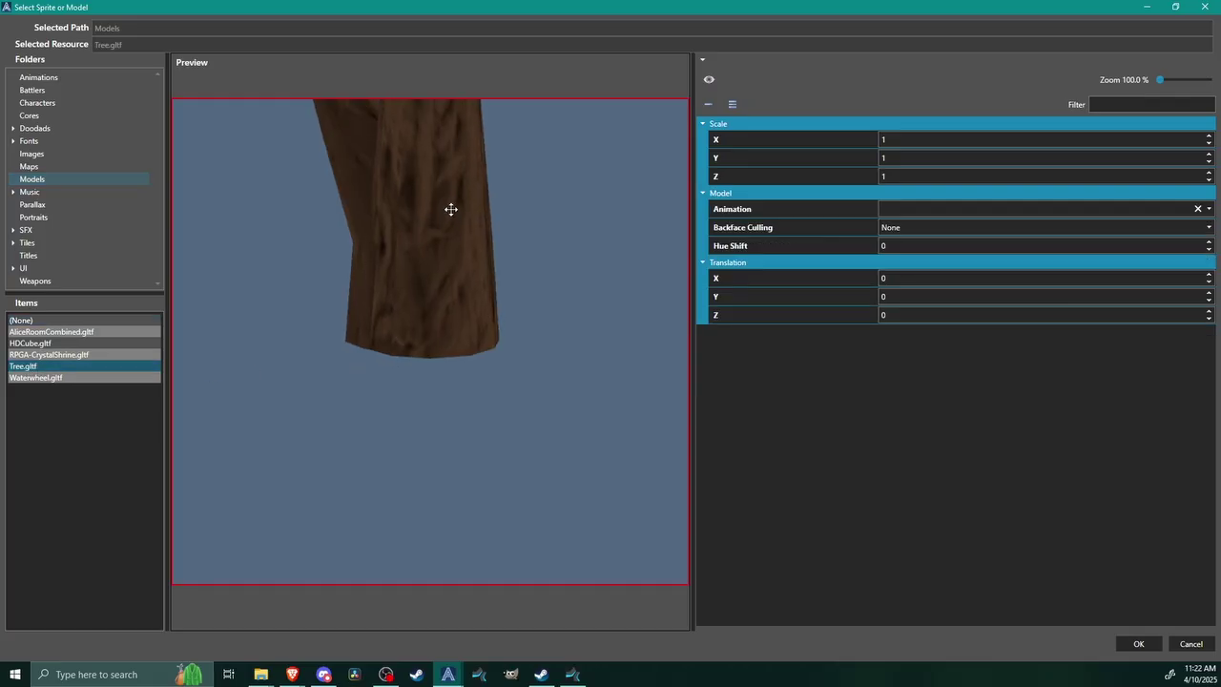
pyautogui.scroll(1, 433, 255)
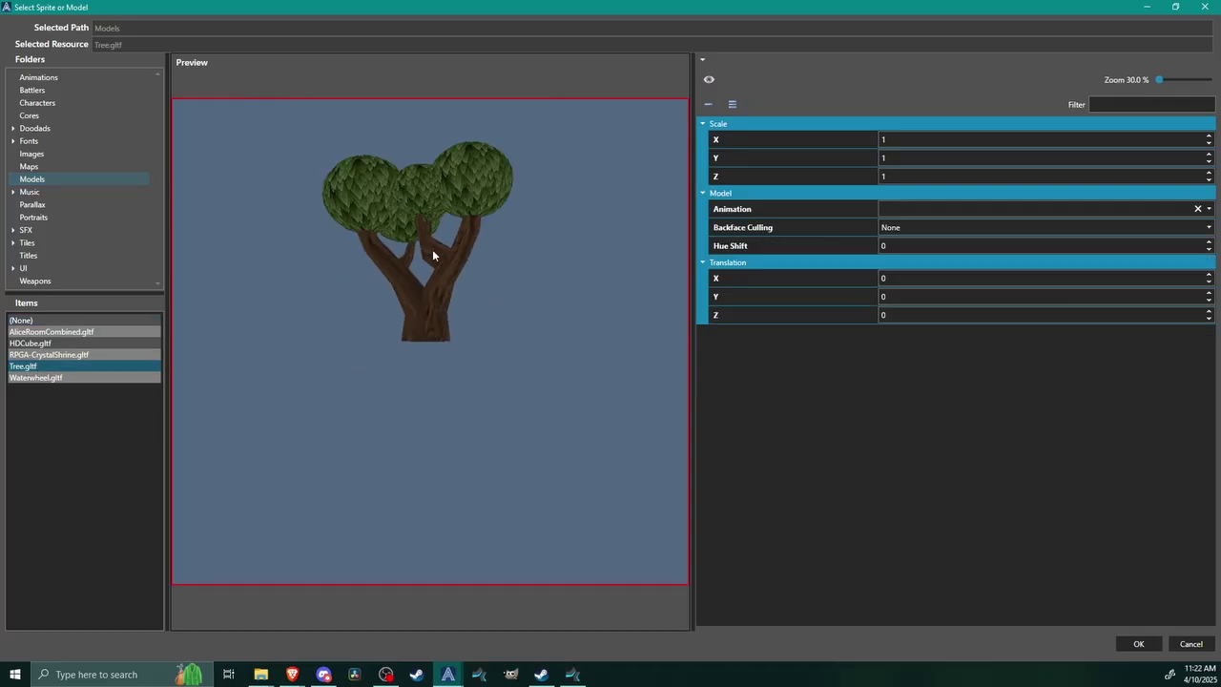
pyautogui.moveTo(466, 197); pyautogui.dragTo(534, 291)
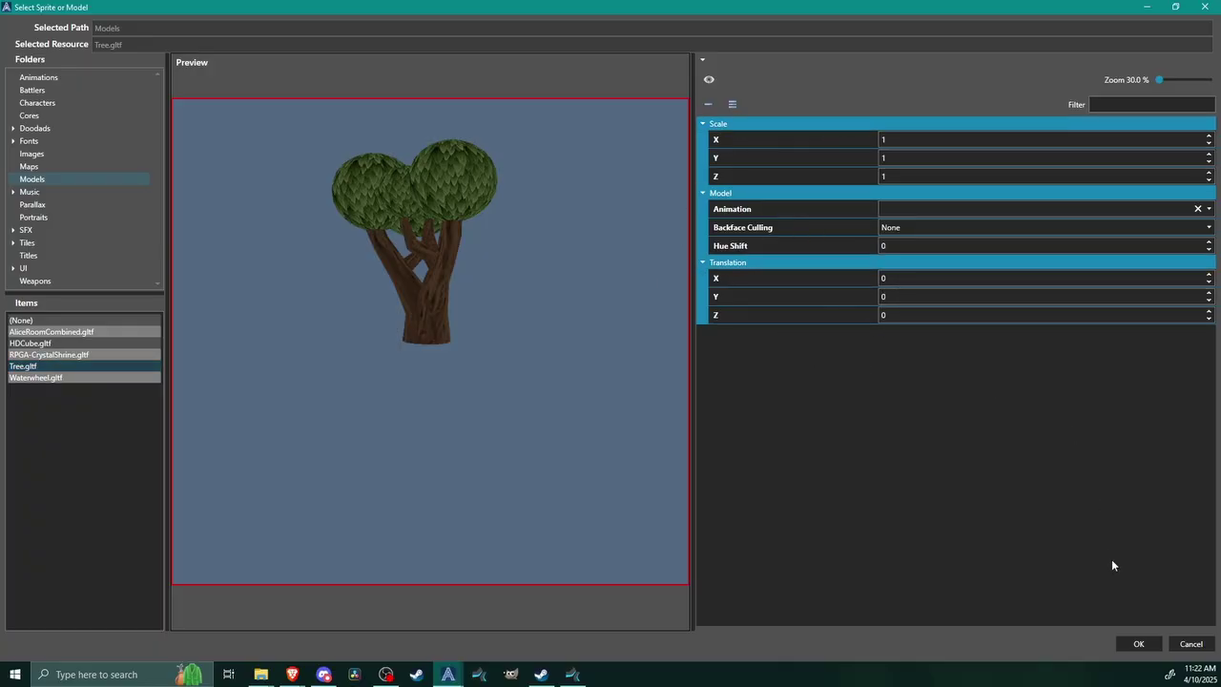
pyautogui.click(1135, 646)
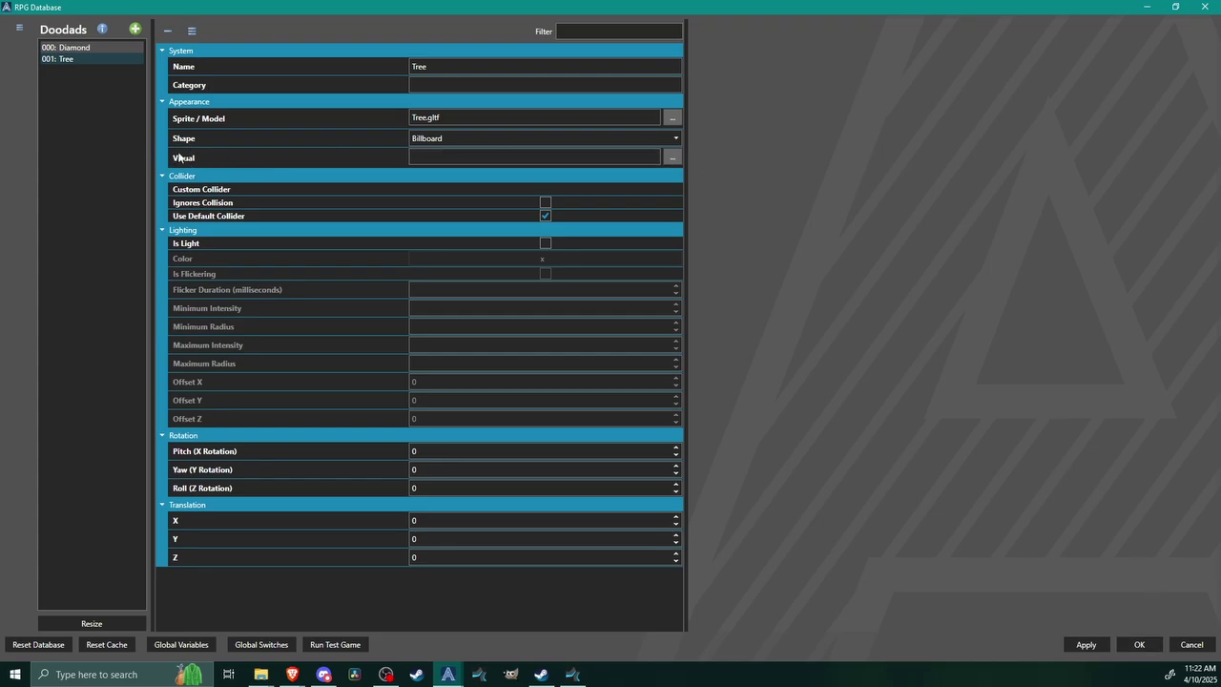
pyautogui.click(1134, 645)
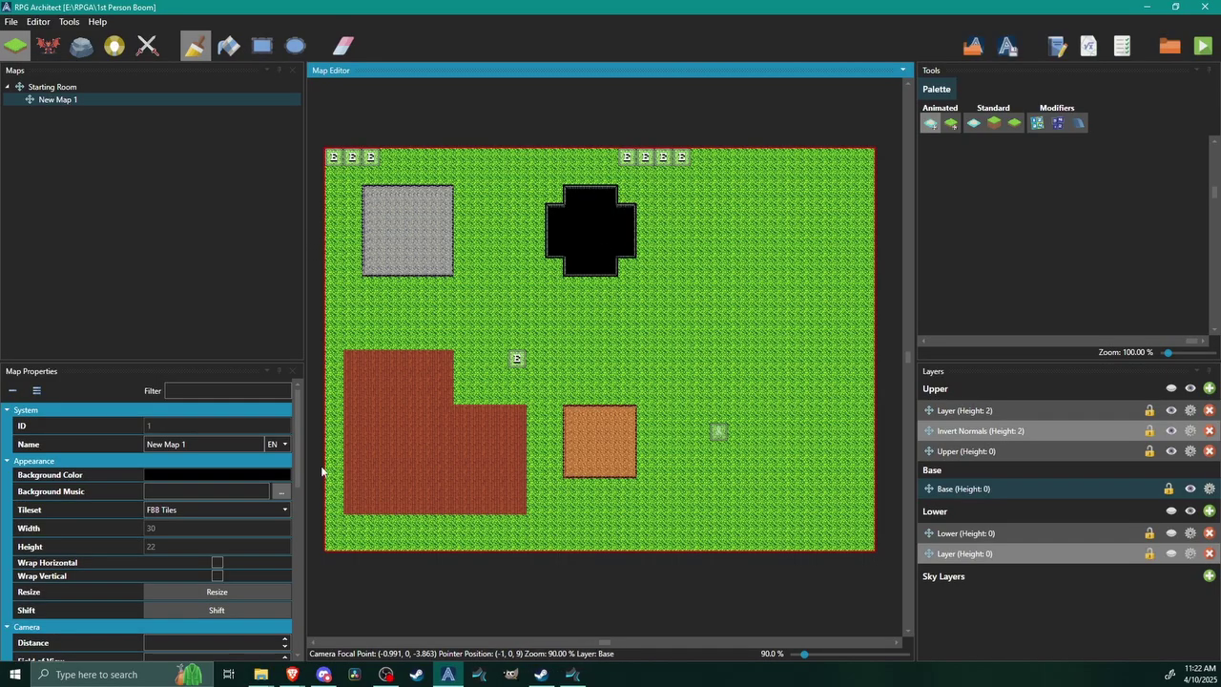
# Reopen the database and set the Tree doodad's visual to a small green tree from RPGA-FBBRTP-DoodadsTreesV1.png, with frame width 32.
pyautogui.click(69, 21)
pyautogui.click(81, 39)
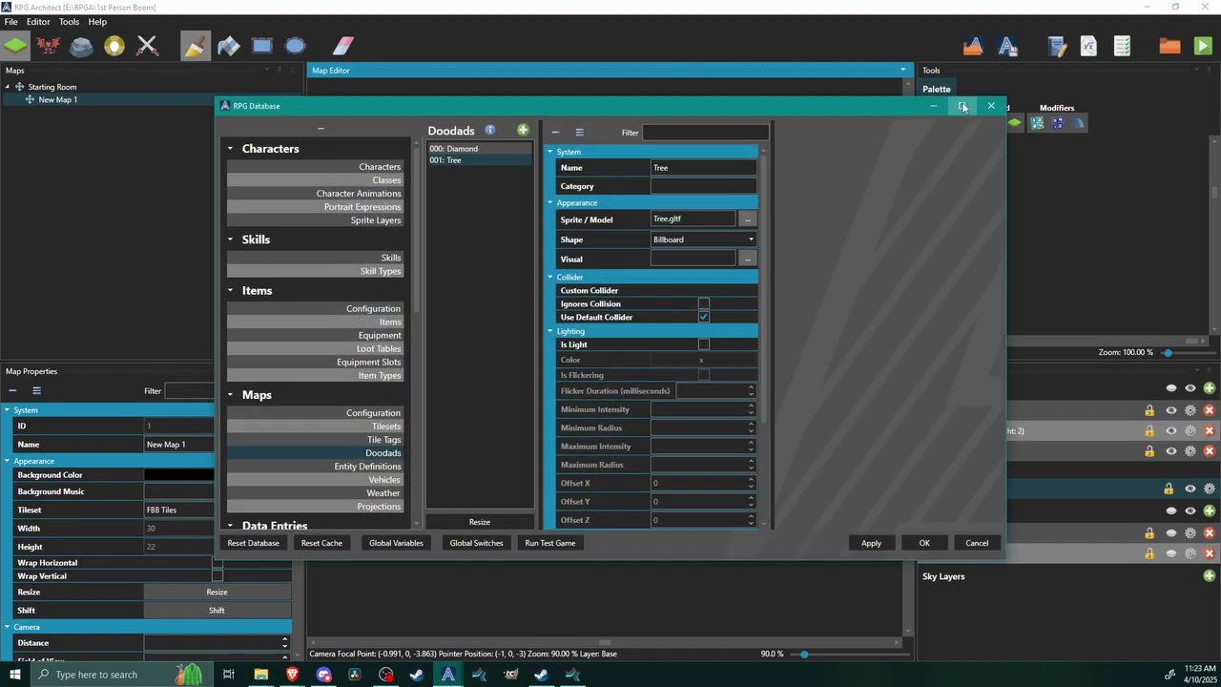
pyautogui.click(962, 105)
pyautogui.click(549, 157)
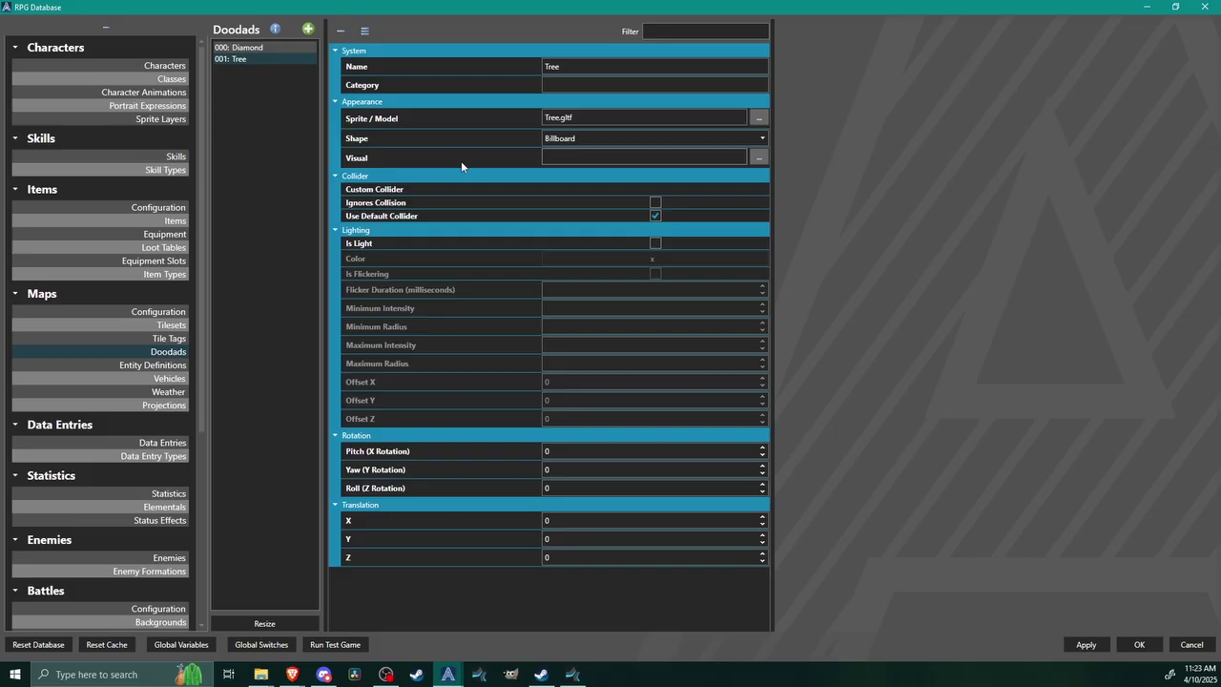
pyautogui.click(759, 158)
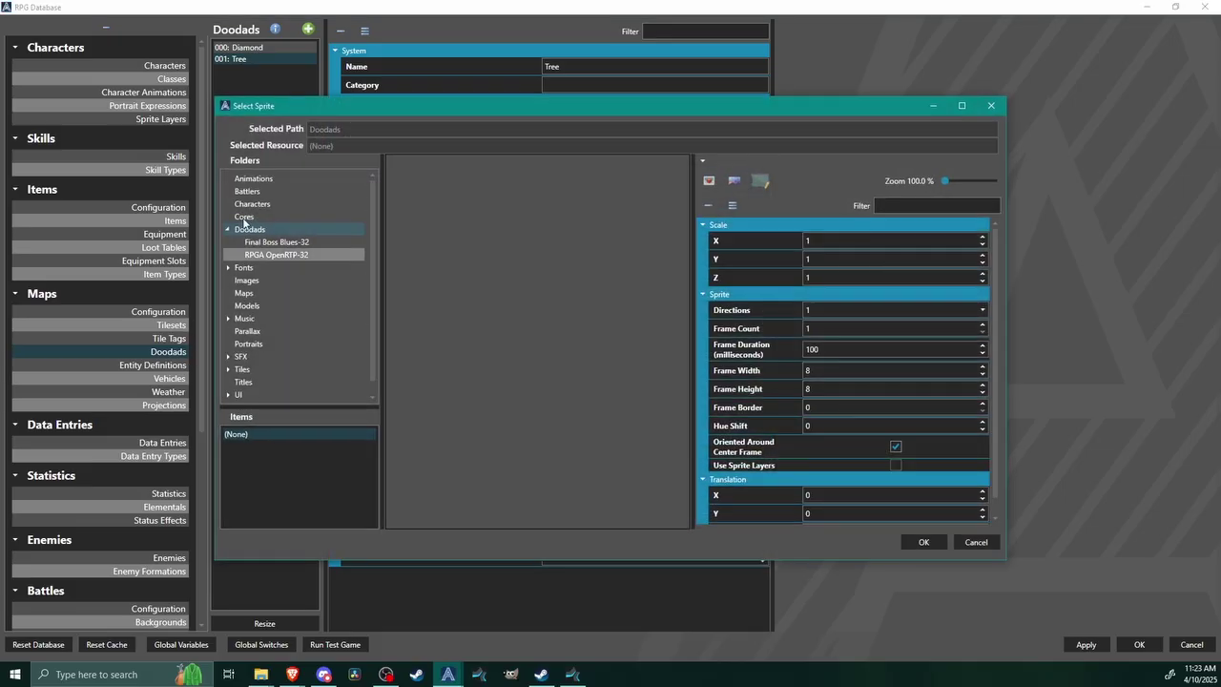
pyautogui.click(276, 241)
pyautogui.click(327, 480)
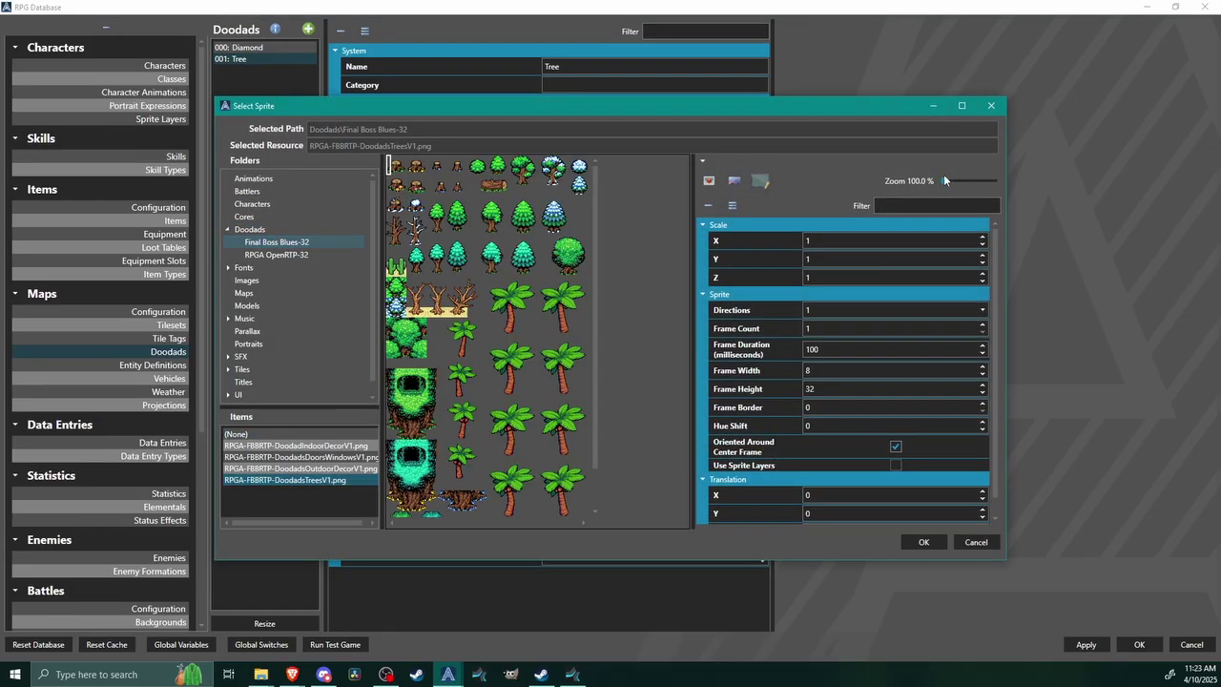
pyautogui.moveTo(943, 178); pyautogui.dragTo(947, 178)
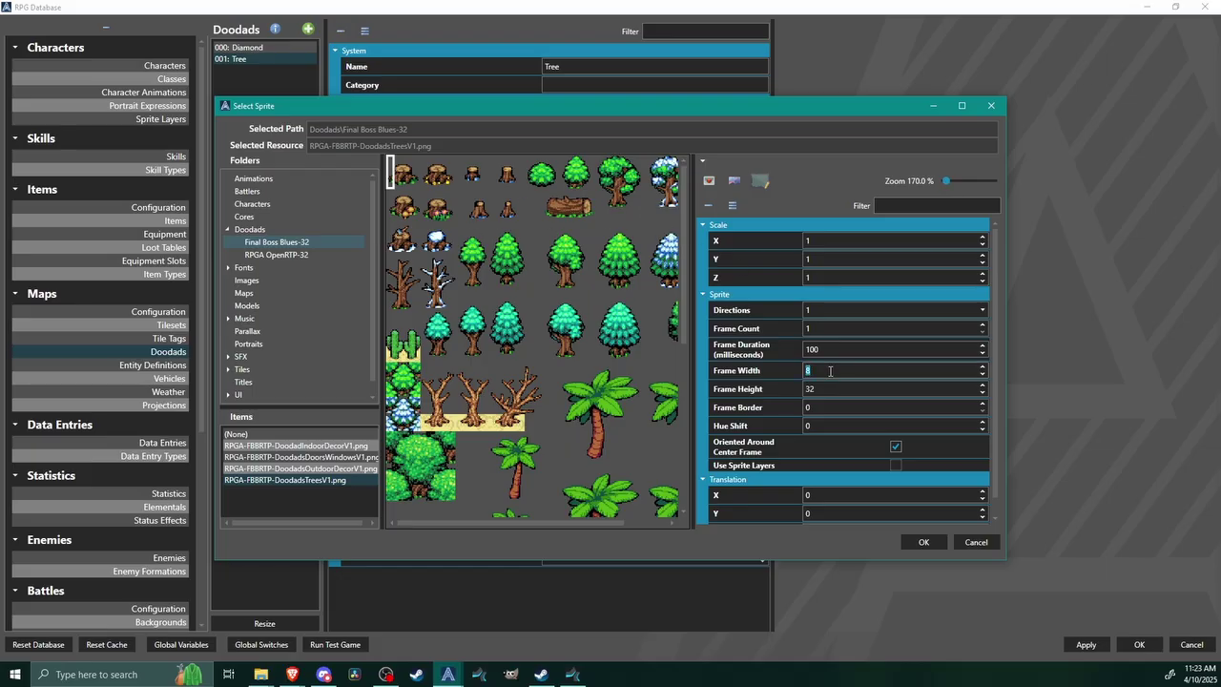
pyautogui.click(544, 179)
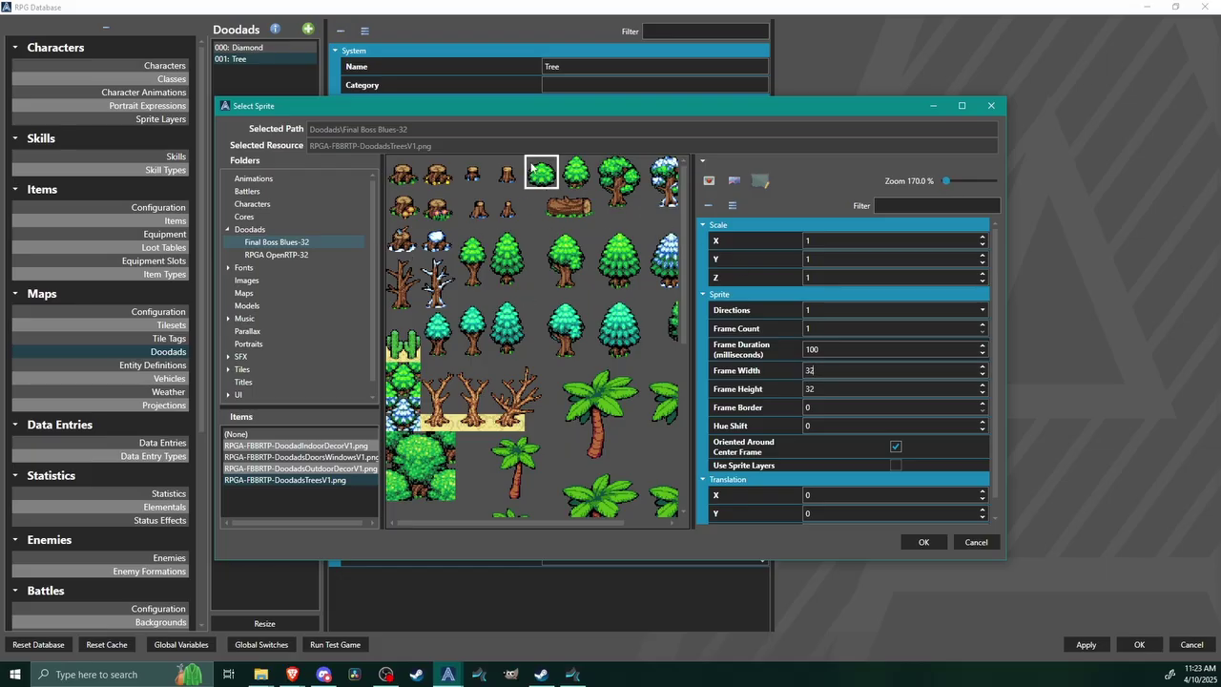
pyautogui.click(578, 185)
pyautogui.click(924, 542)
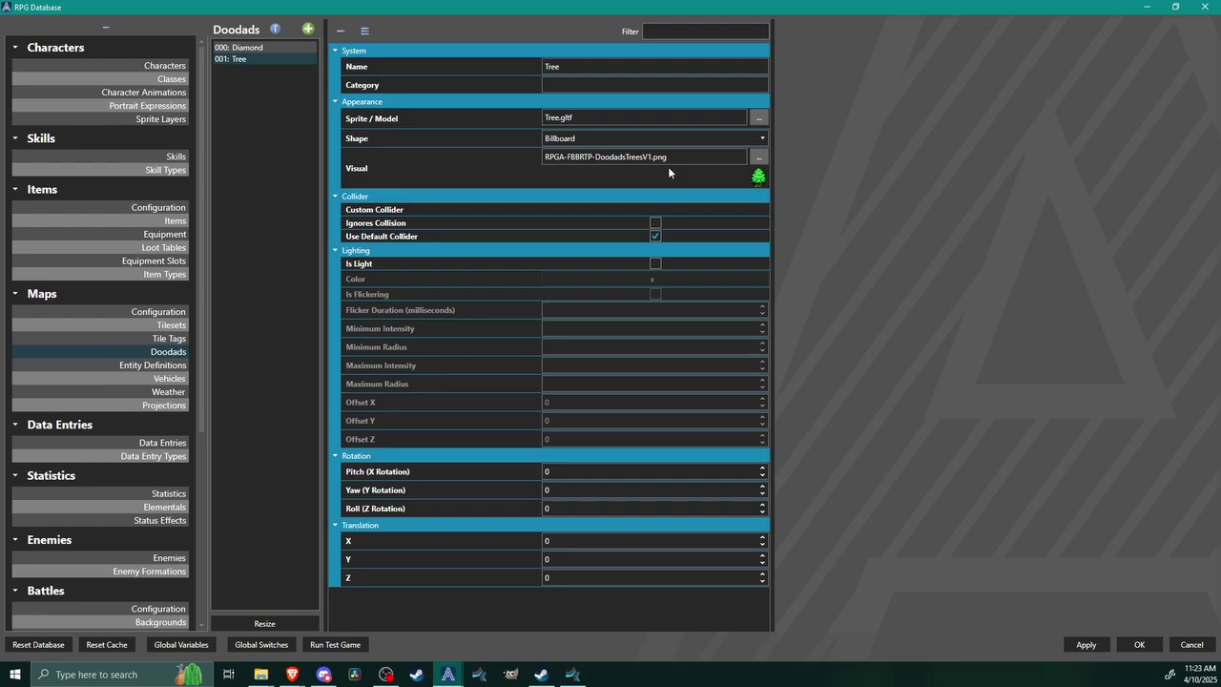
# Examine the Tree doodad's shape choices and custom collider shapes, keeping Billboard and the default collider.
pyautogui.click(591, 138)
pyautogui.click(569, 151)
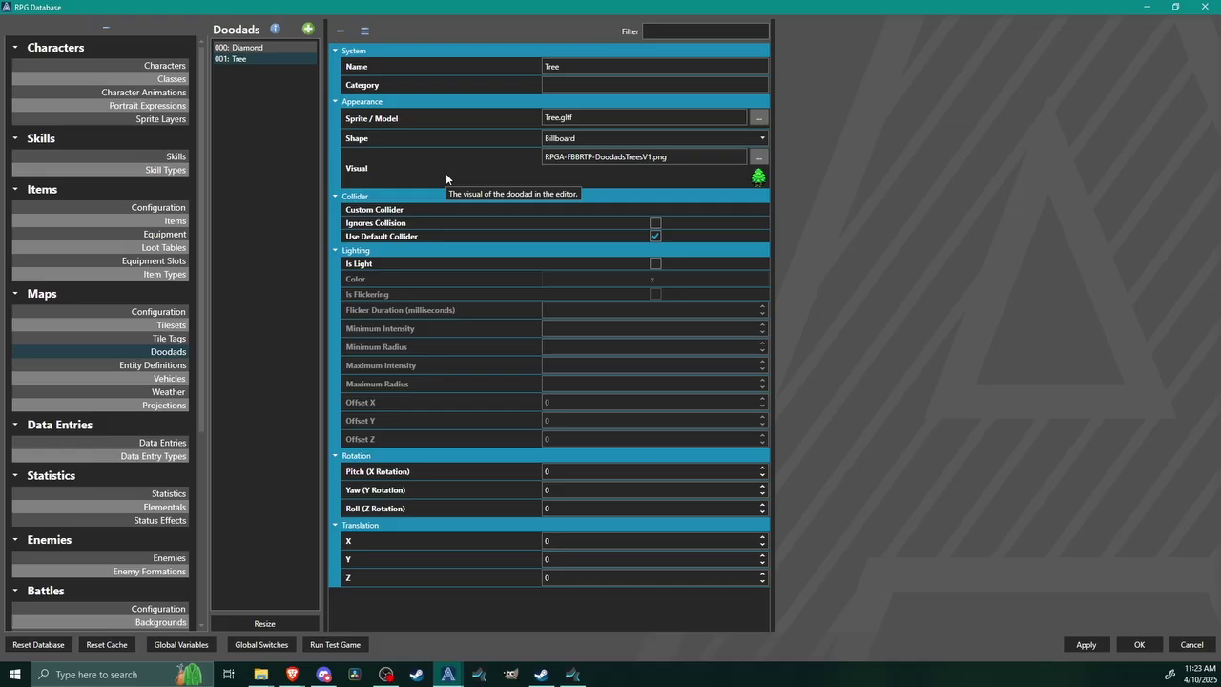
pyautogui.click(656, 236)
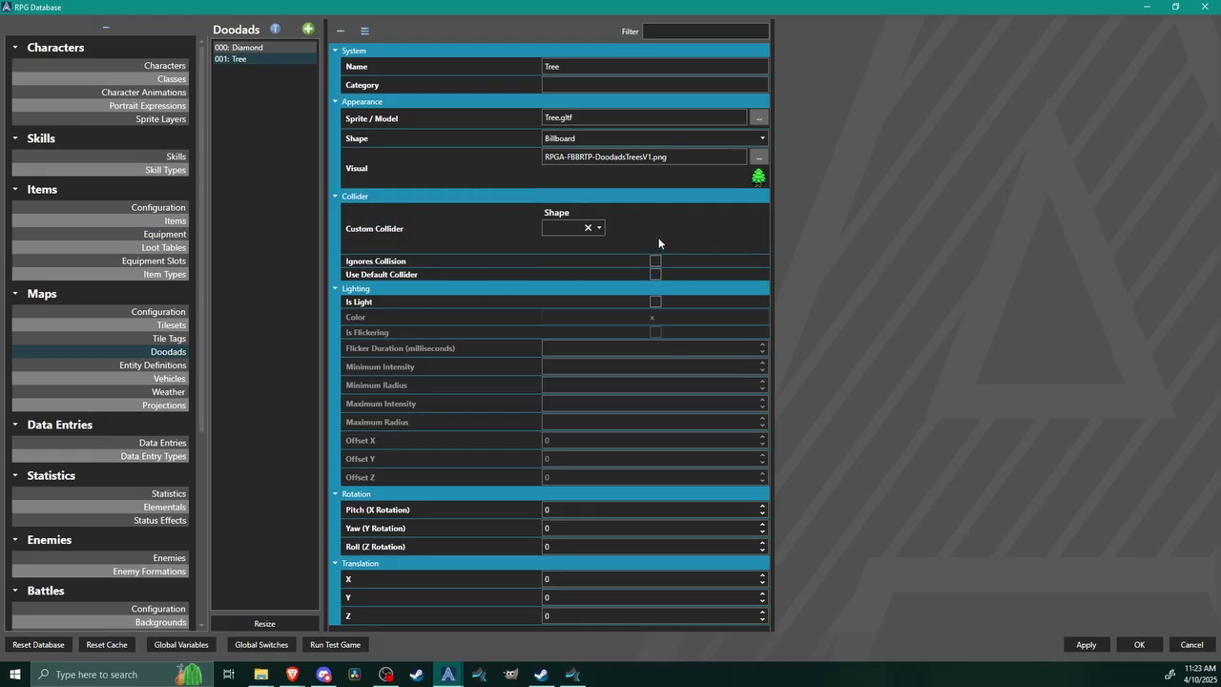
pyautogui.click(563, 228)
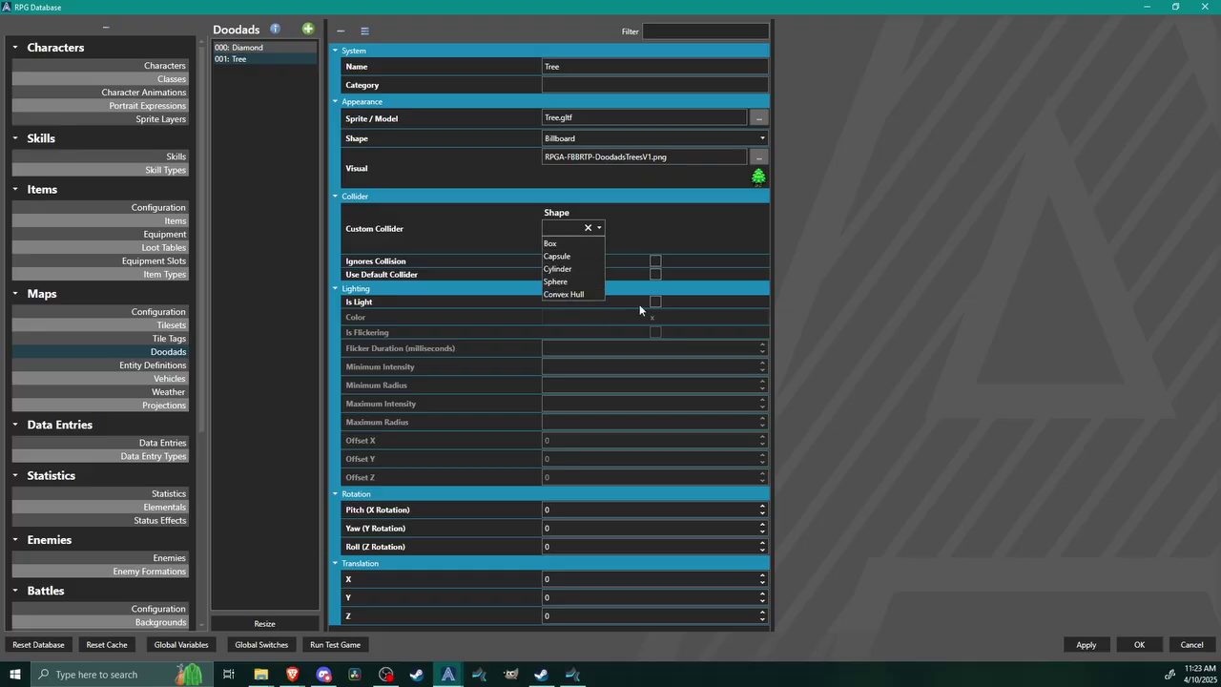
pyautogui.click(687, 270)
pyautogui.click(656, 274)
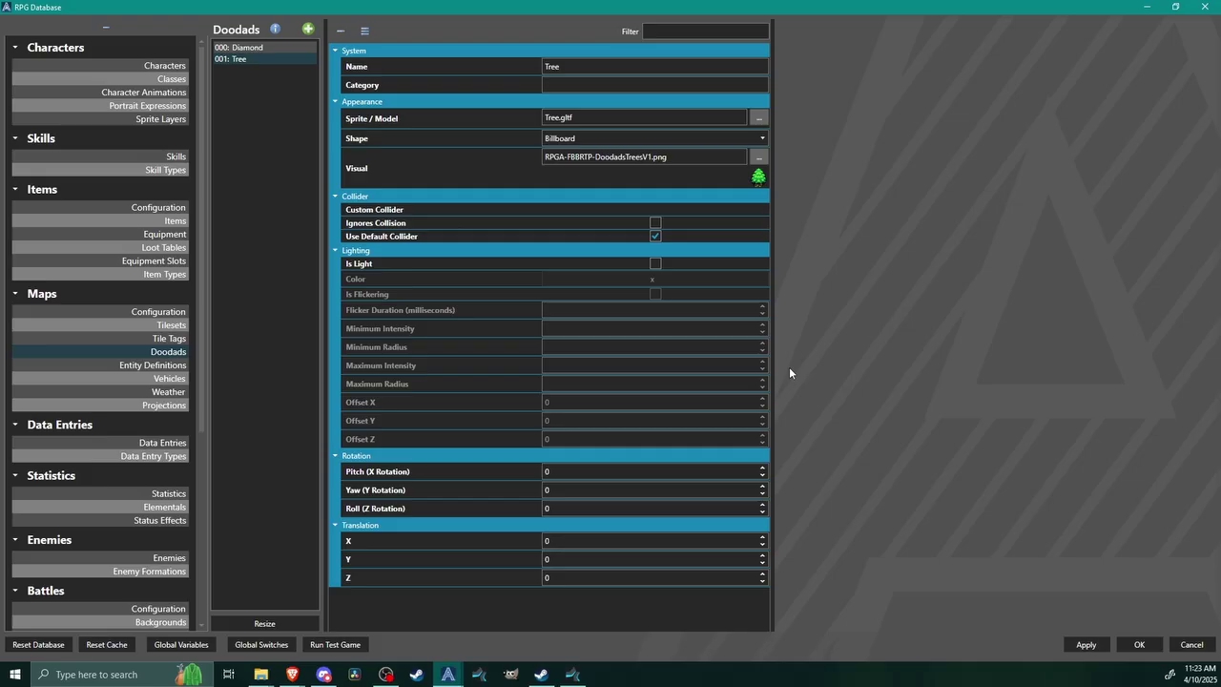
# Accept the database changes and place eight Tree doodads across the grass on the right half of New Map 1.
pyautogui.click(1139, 645)
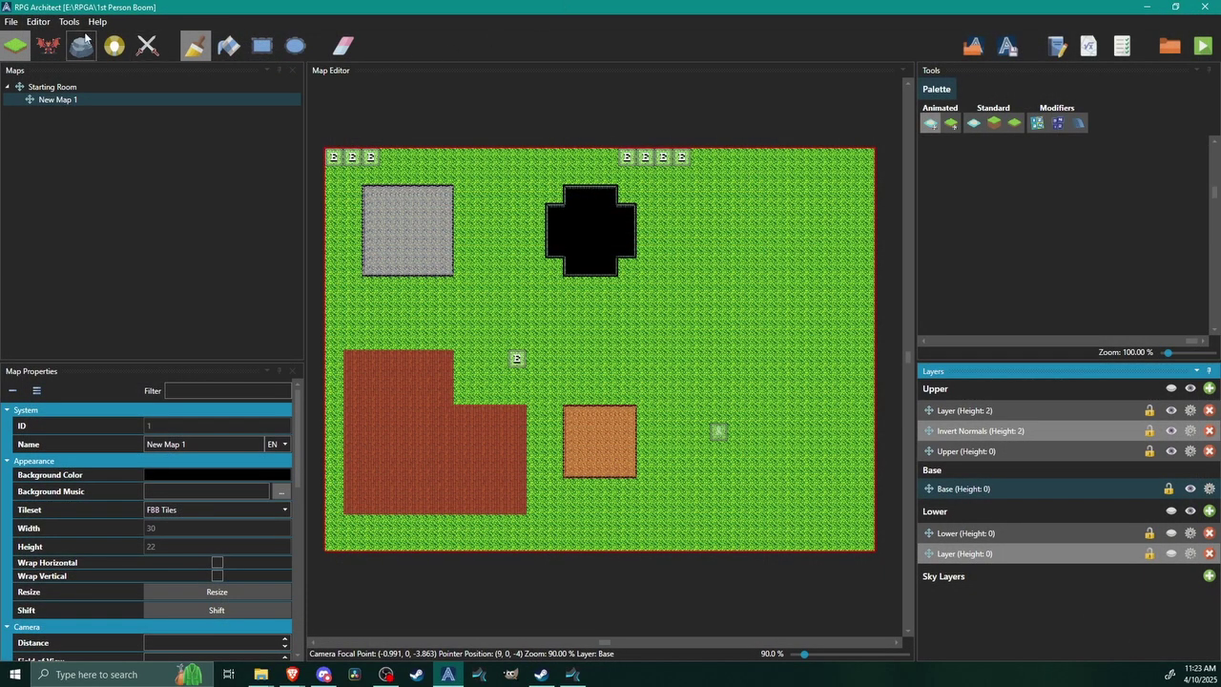
pyautogui.click(89, 54)
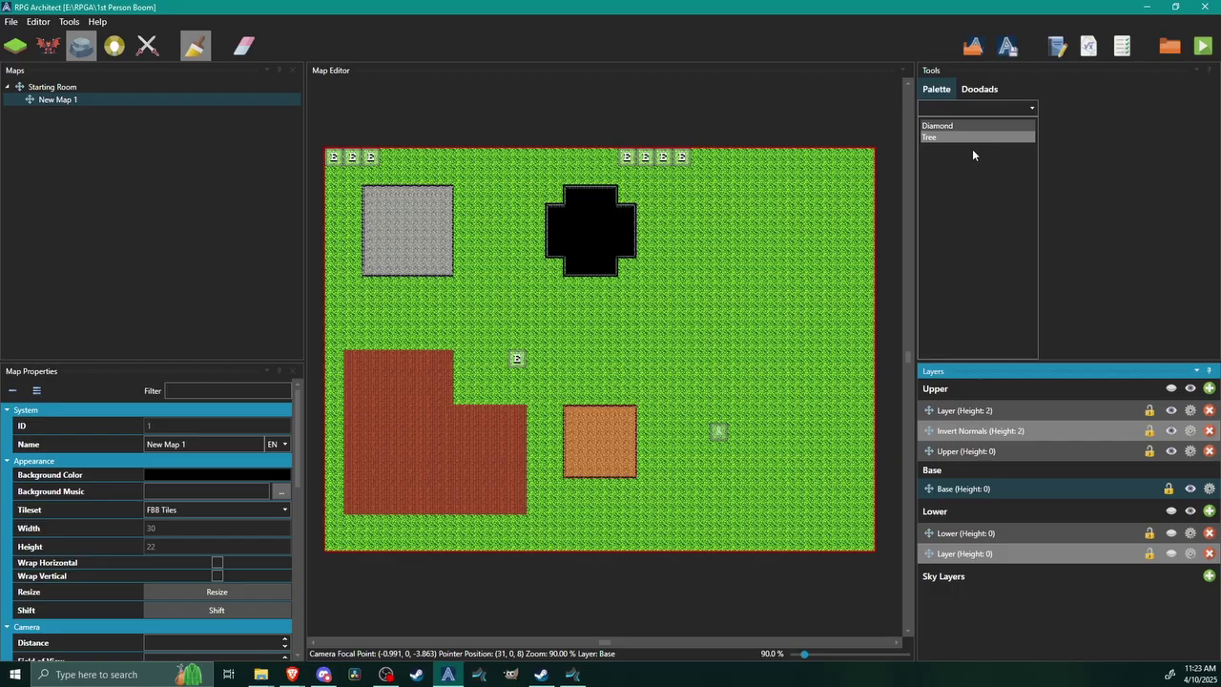
pyautogui.click(935, 140)
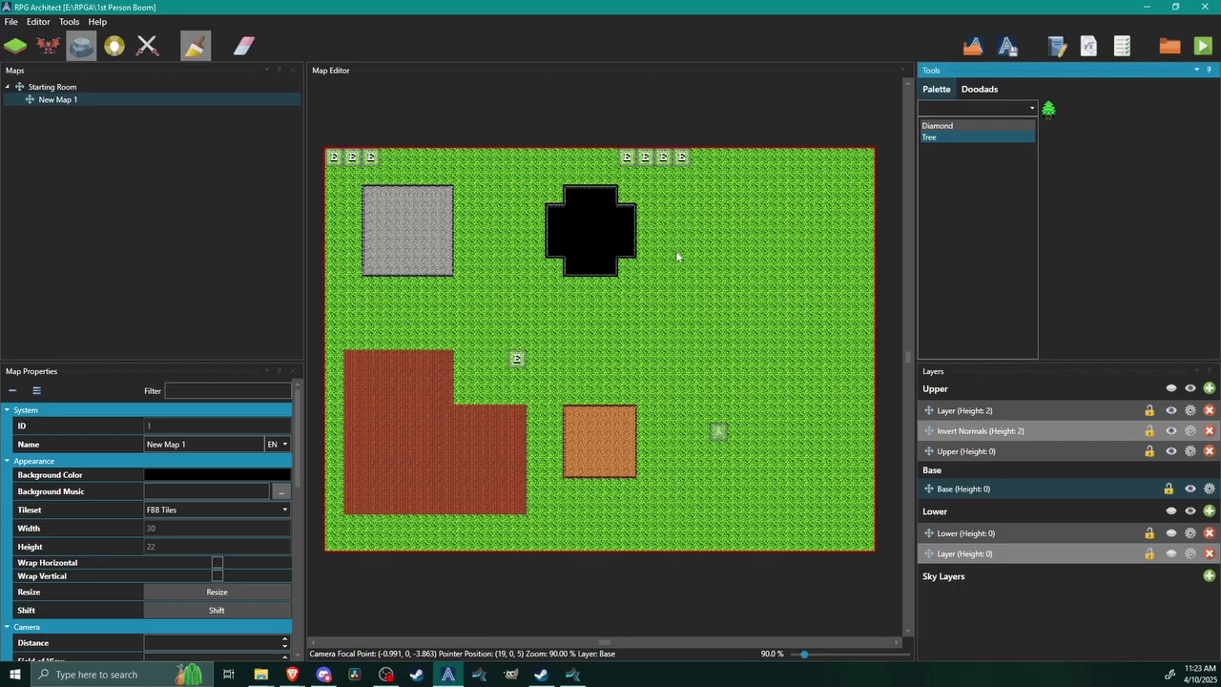
pyautogui.click(719, 248)
pyautogui.click(719, 305)
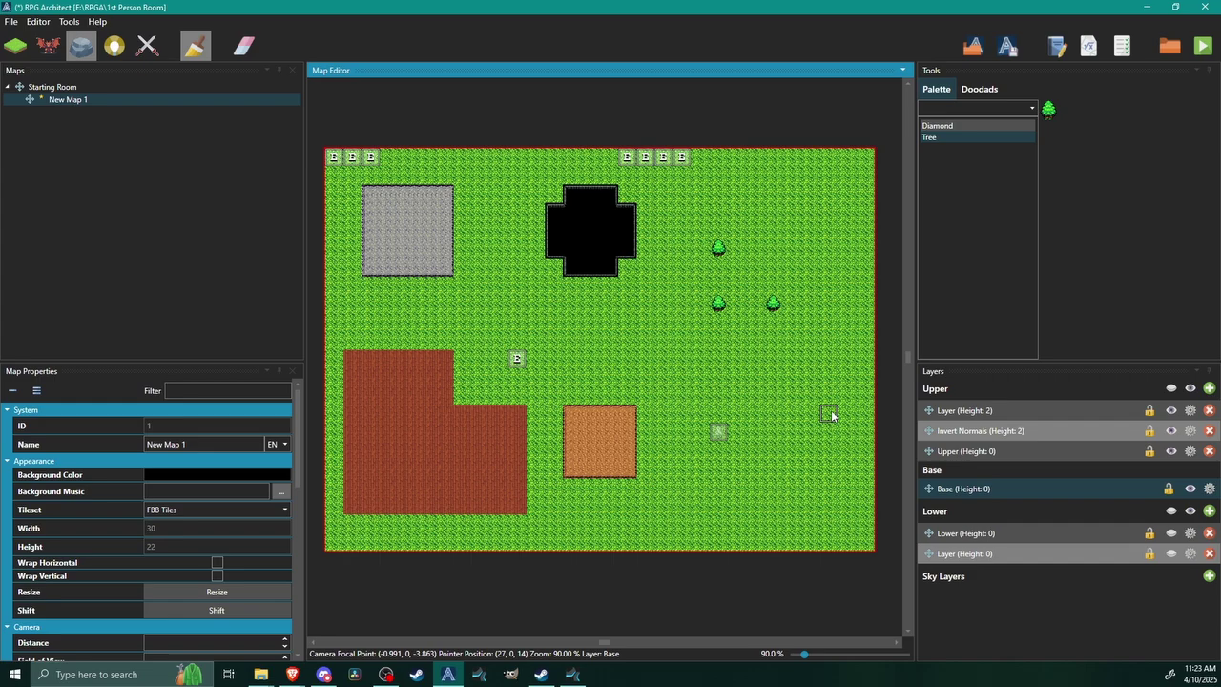
pyautogui.click(810, 414)
pyautogui.click(811, 487)
pyautogui.click(719, 468)
pyautogui.click(719, 360)
pyautogui.click(790, 363)
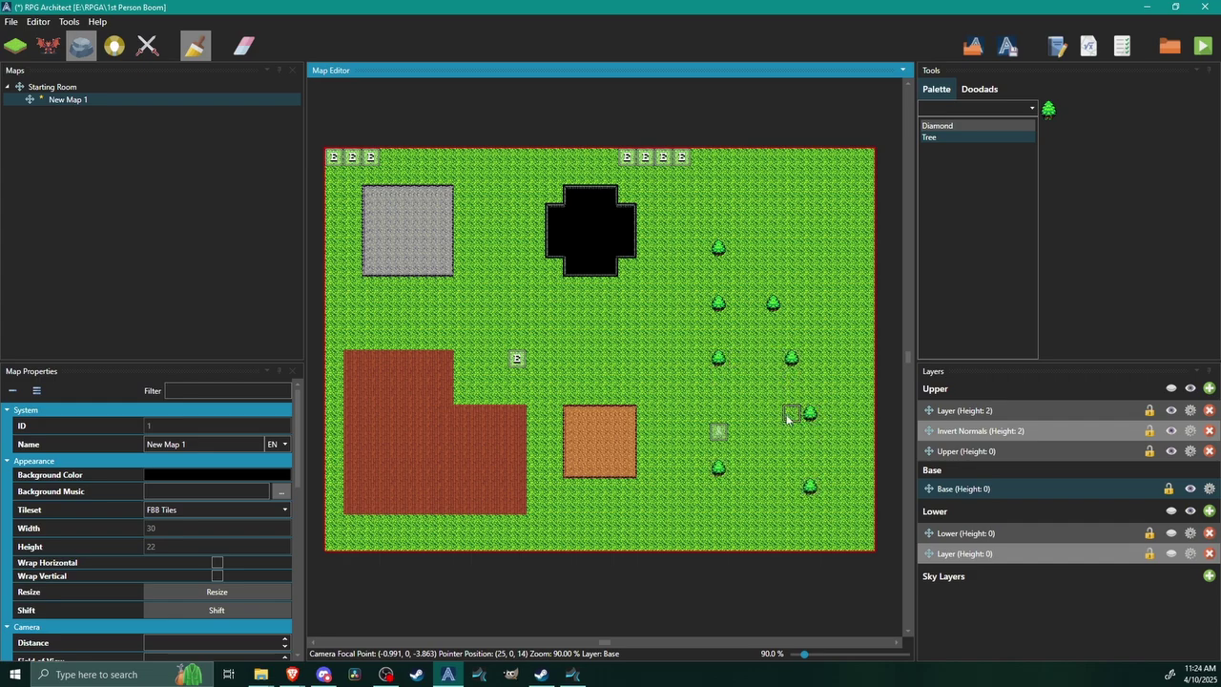
# Place three more Tree doodads on the grass near the orange square and its east side, and start a test run of the game.
pyautogui.click(791, 431)
pyautogui.click(645, 395)
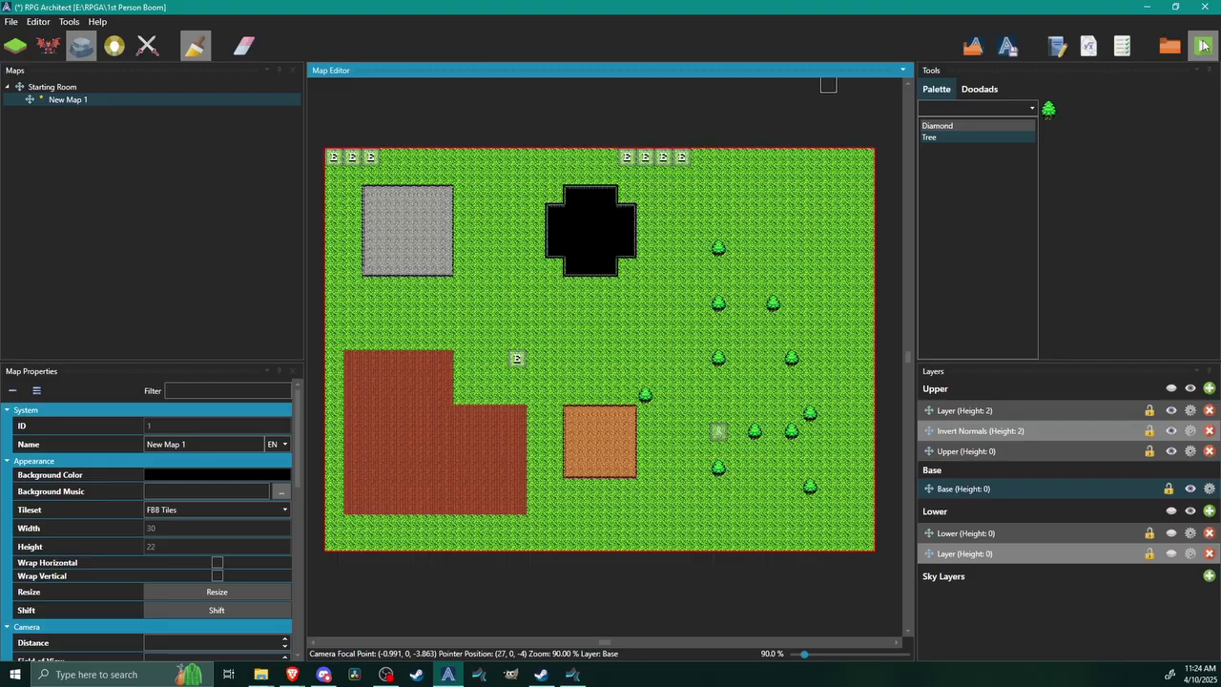
pyautogui.click(1203, 46)
pyautogui.moveTo(390, 75); pyautogui.dragTo(491, 25)
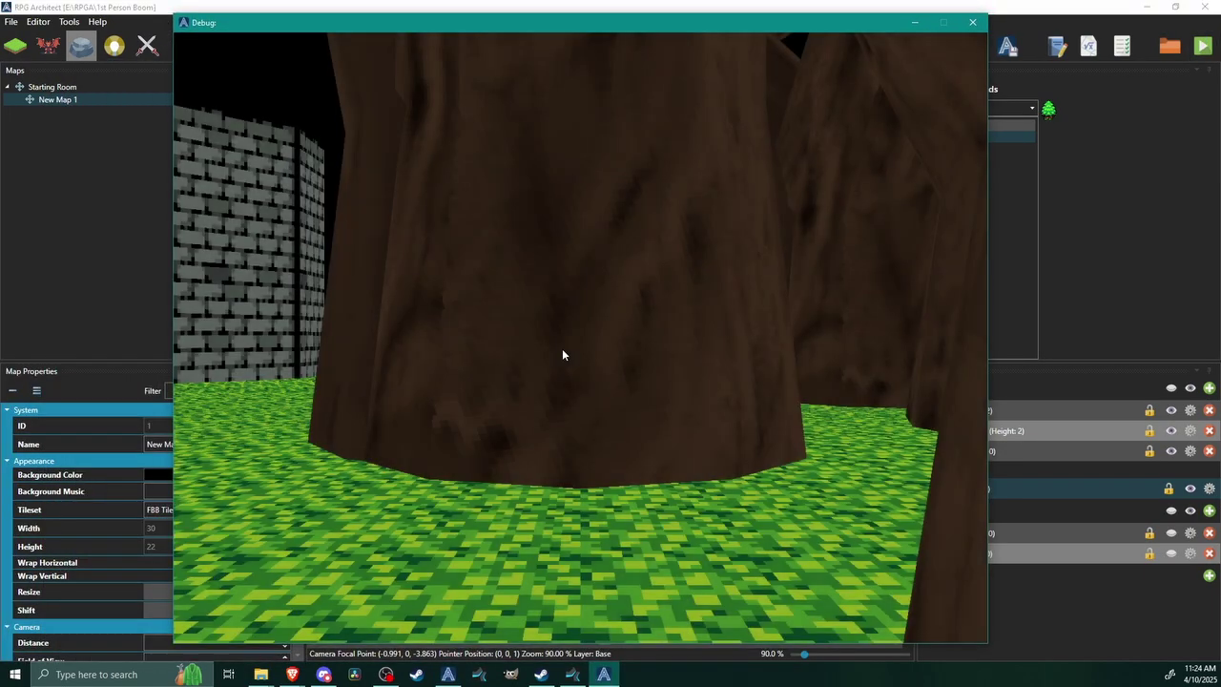
# Walk around the trees in the test game to examine their size in first person, and close the test run.
pyautogui.press('d')
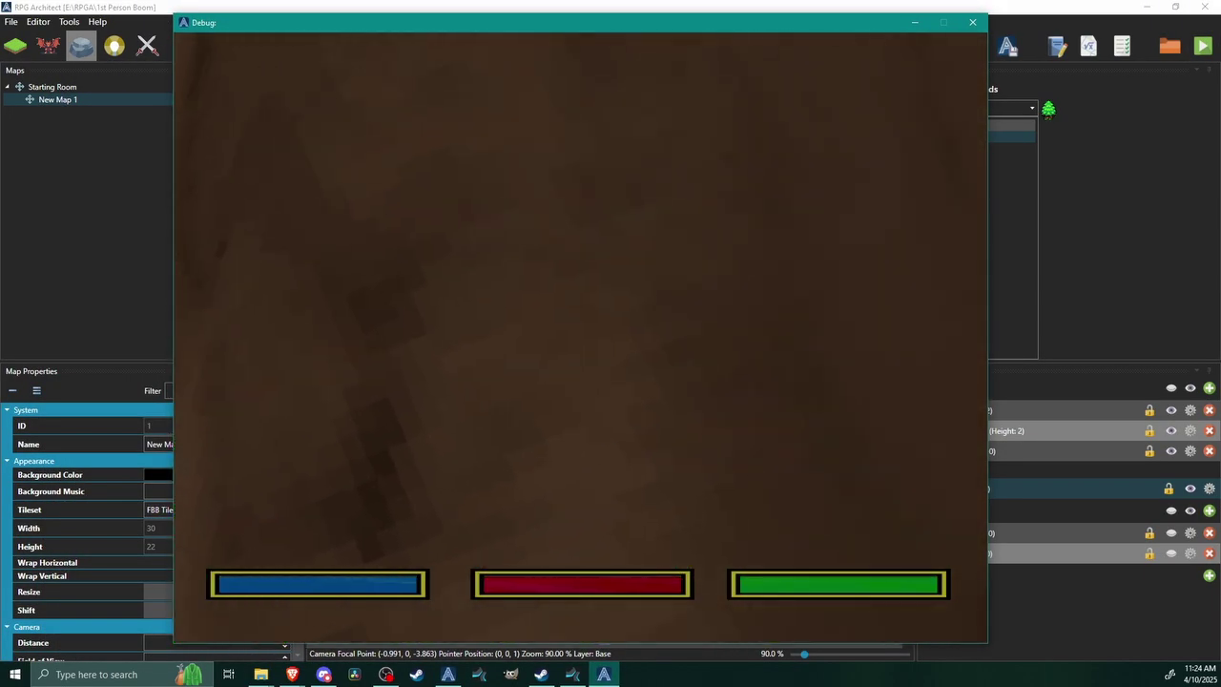
pyautogui.press('a')
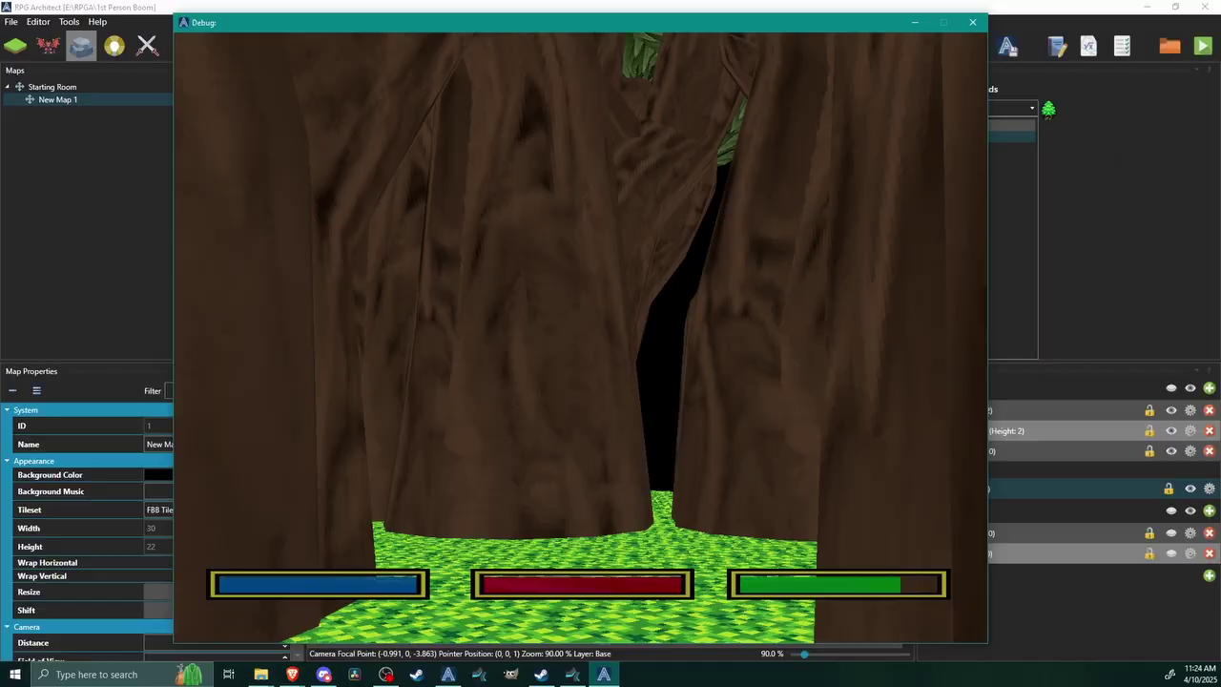
pyautogui.press('w')
pyautogui.press('a')
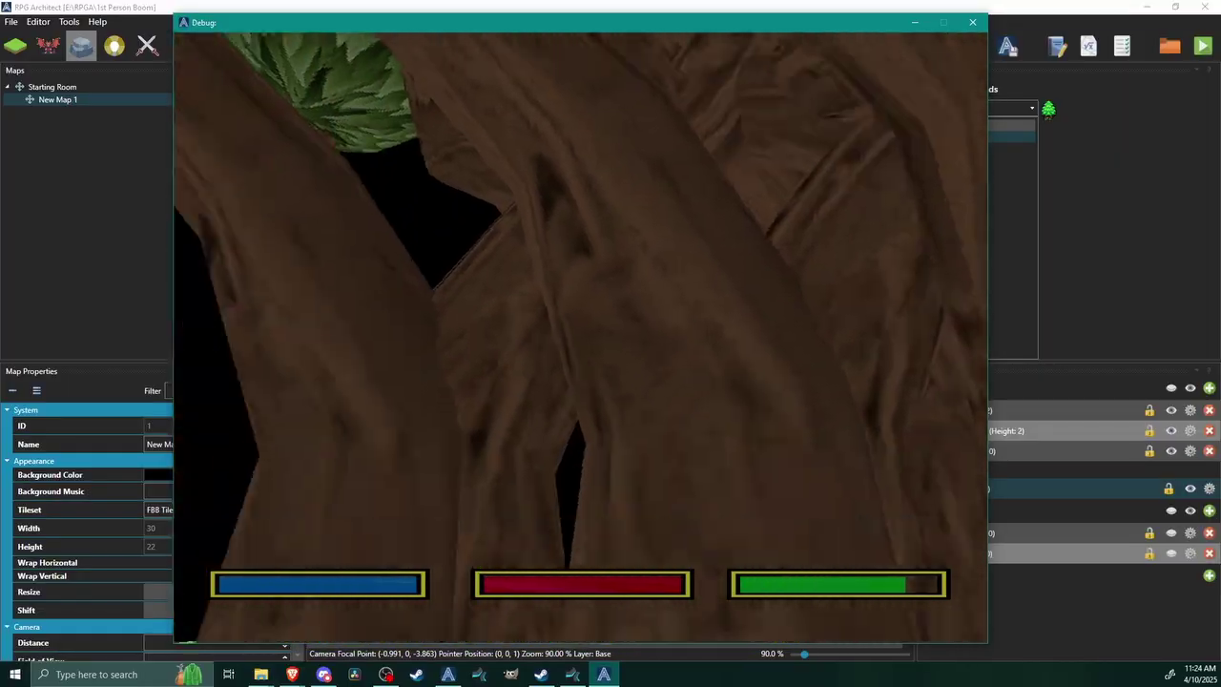
pyautogui.press('w')
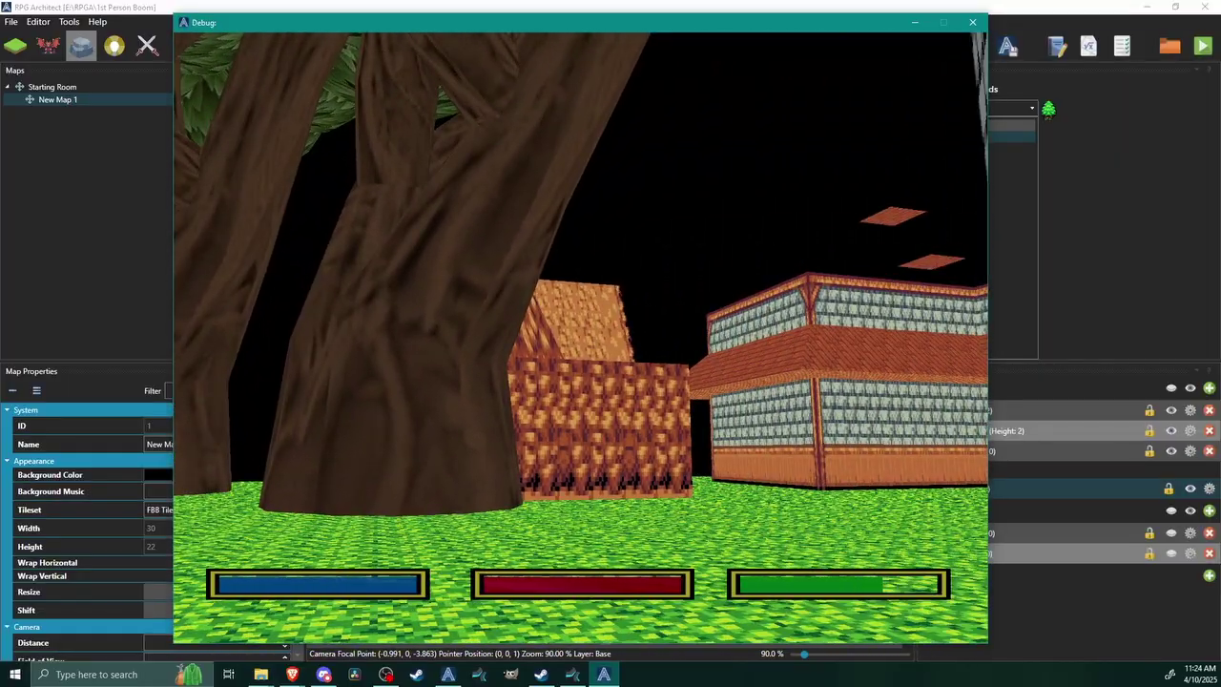
pyautogui.press('w')
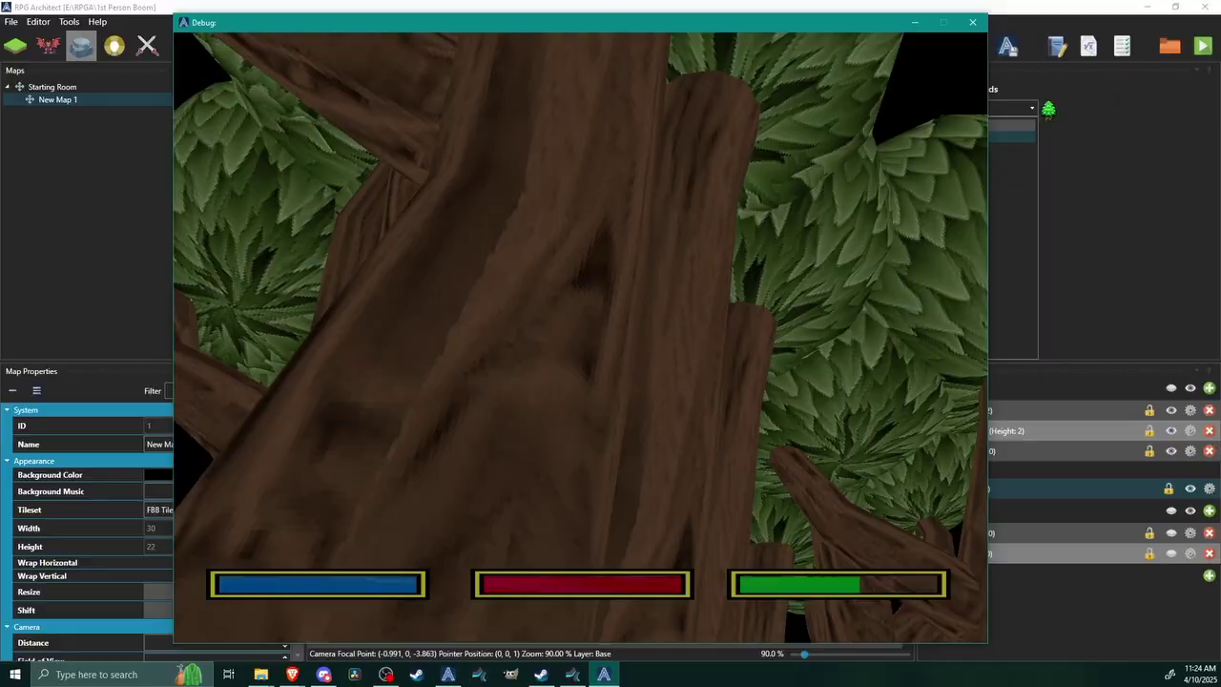
pyautogui.press('a')
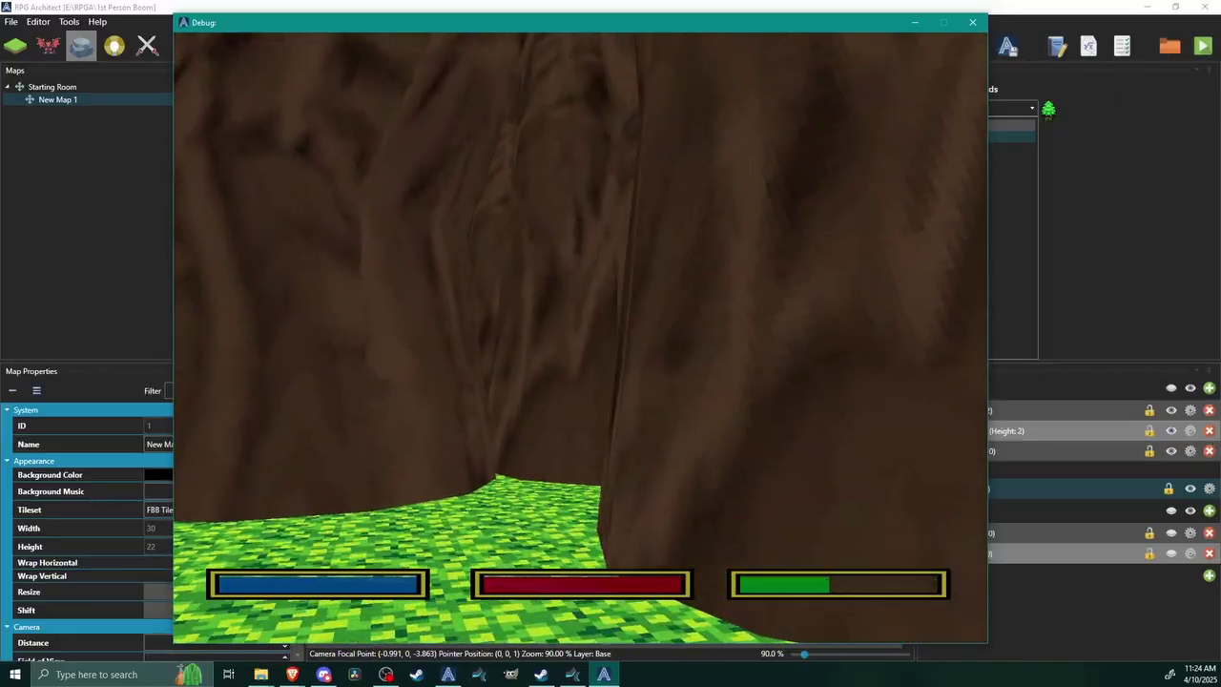
pyautogui.hotkey('shift', 'w')
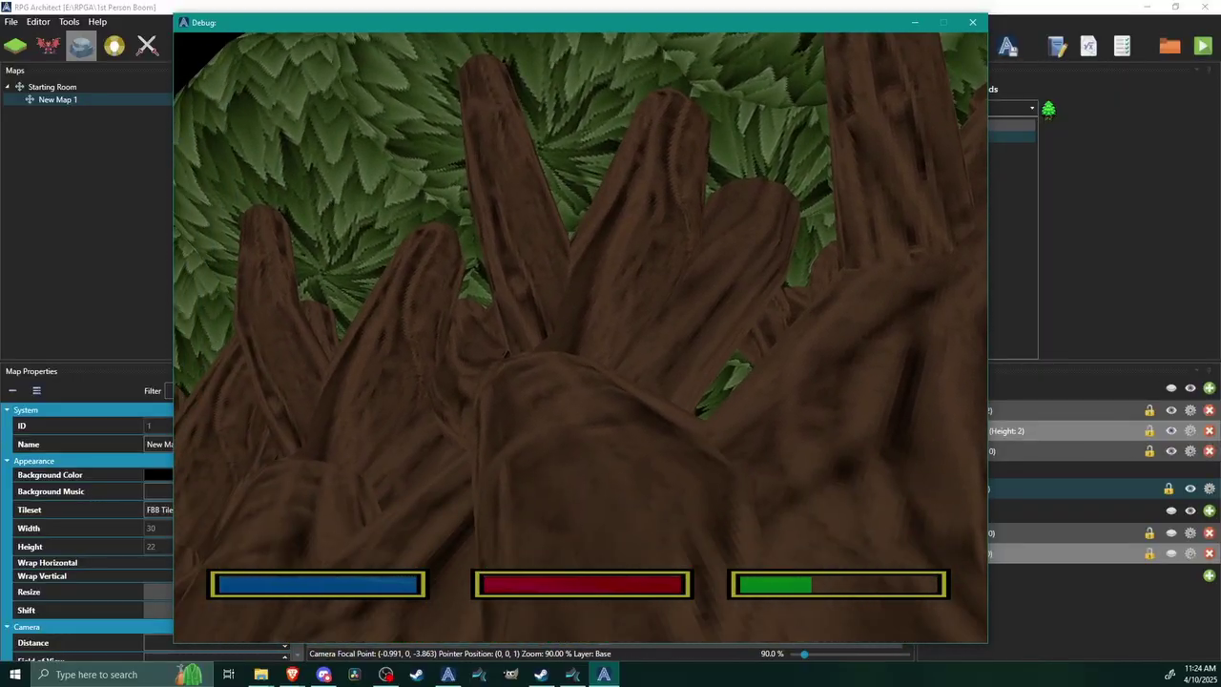
pyautogui.press('w')
pyautogui.press('Escape')
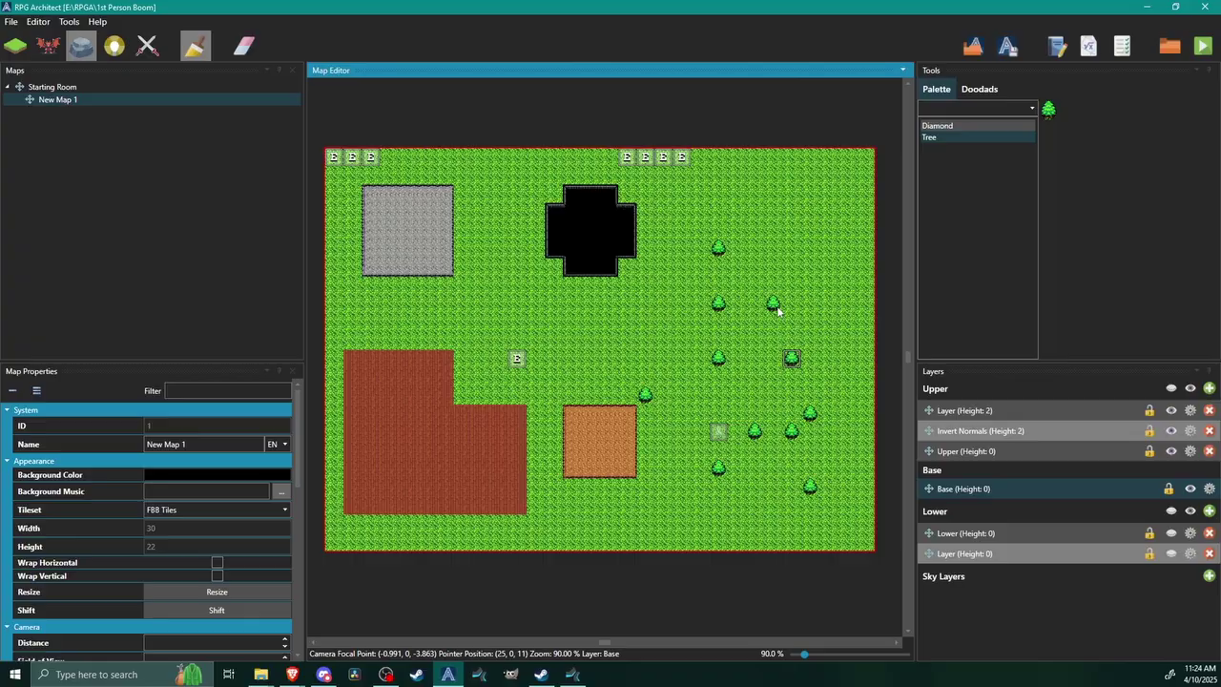
# Reopen the database on the Tree doodad's settings.
pyautogui.click(69, 21)
pyautogui.click(75, 36)
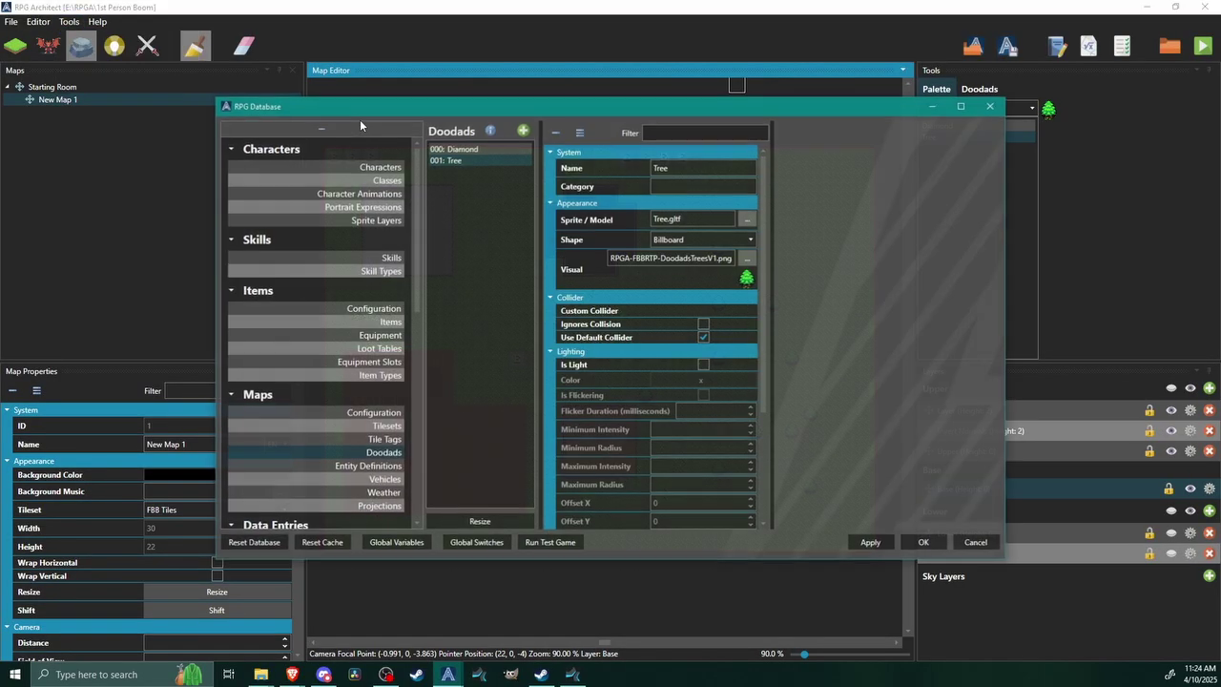
pyautogui.click(748, 220)
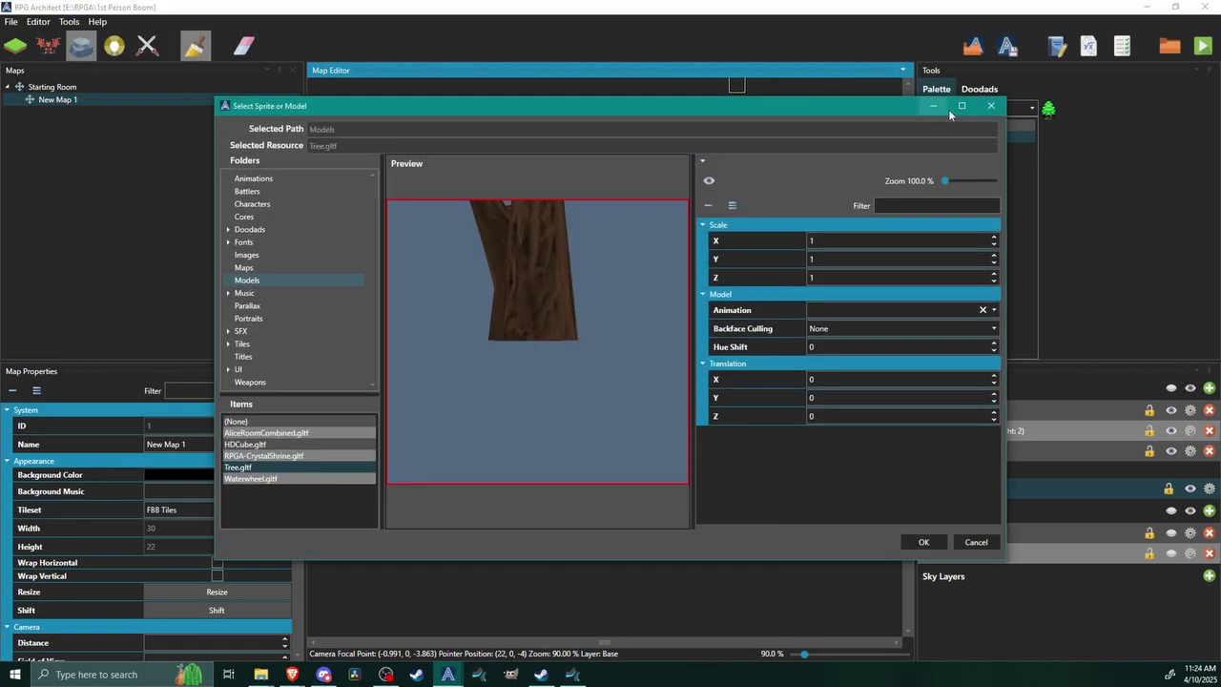
pyautogui.click(941, 107)
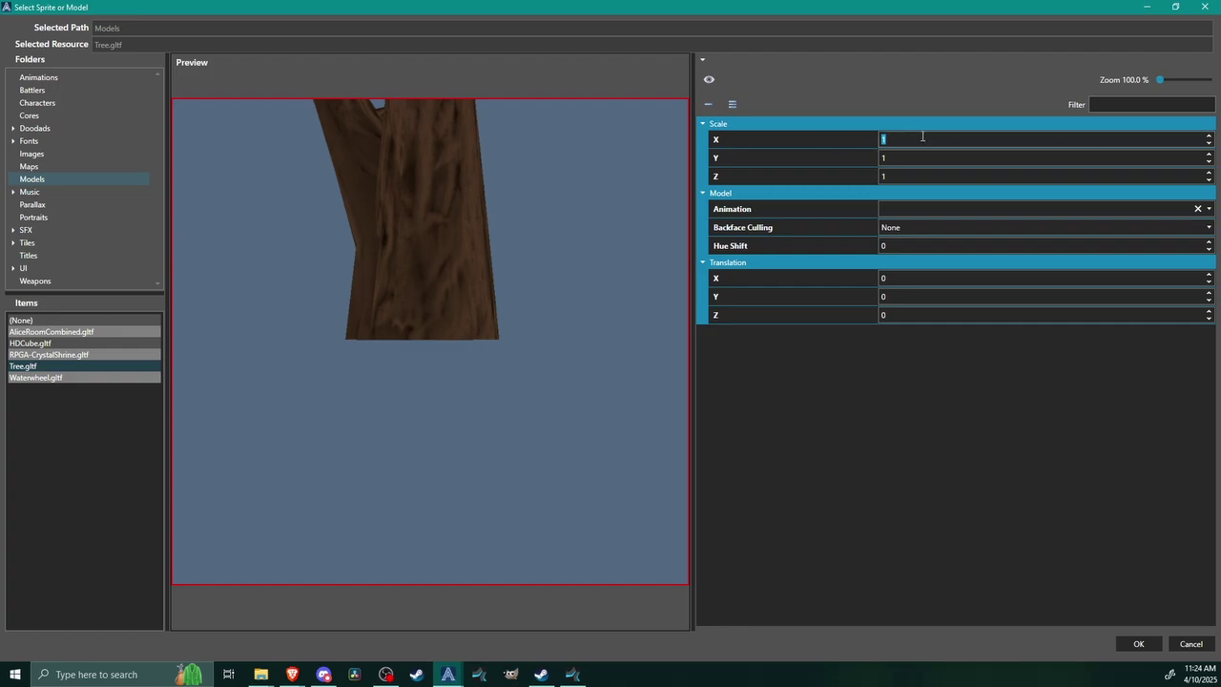
pyautogui.click(1186, 645)
# Set the Tree doodad's model scale to 0.5 in X, Y and Z, and accept the database changes.
pyautogui.click(459, 164)
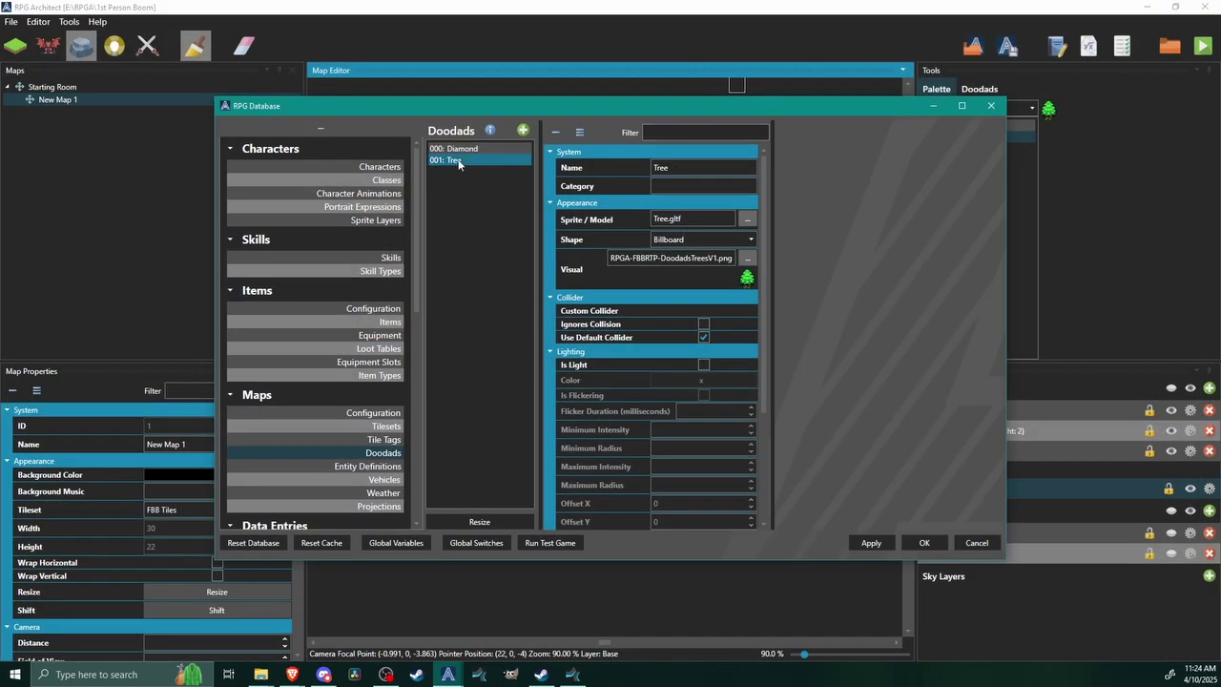
pyautogui.click(750, 221)
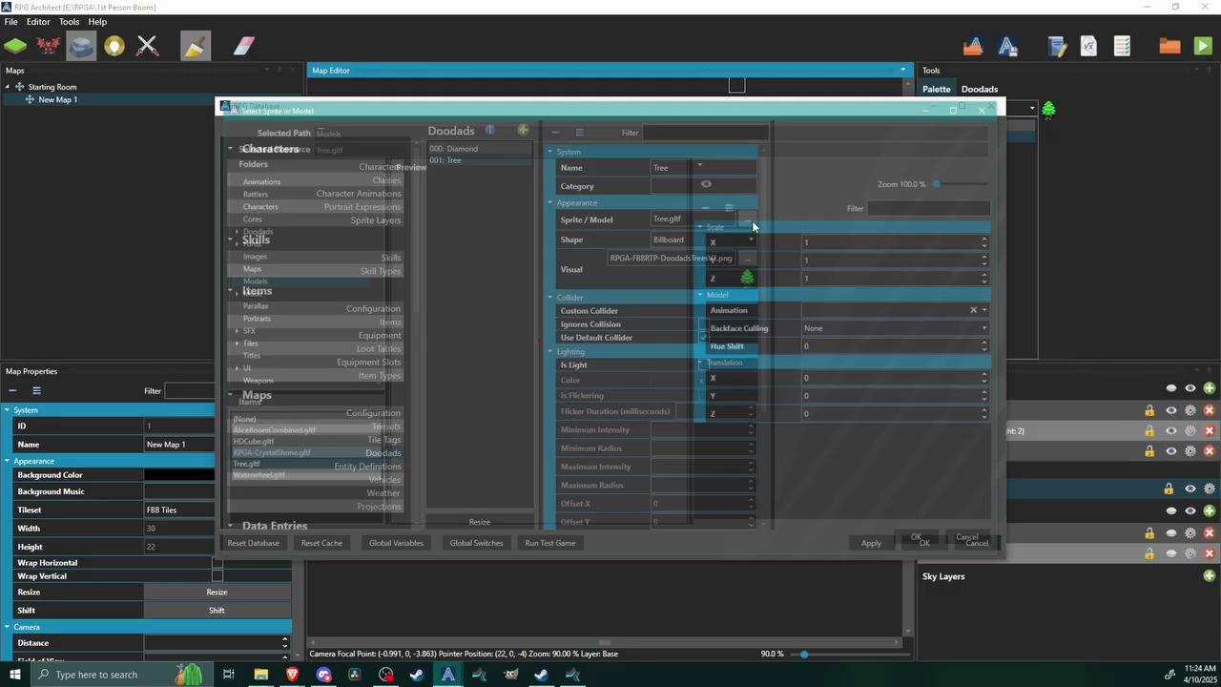
pyautogui.doubleClick(850, 242)
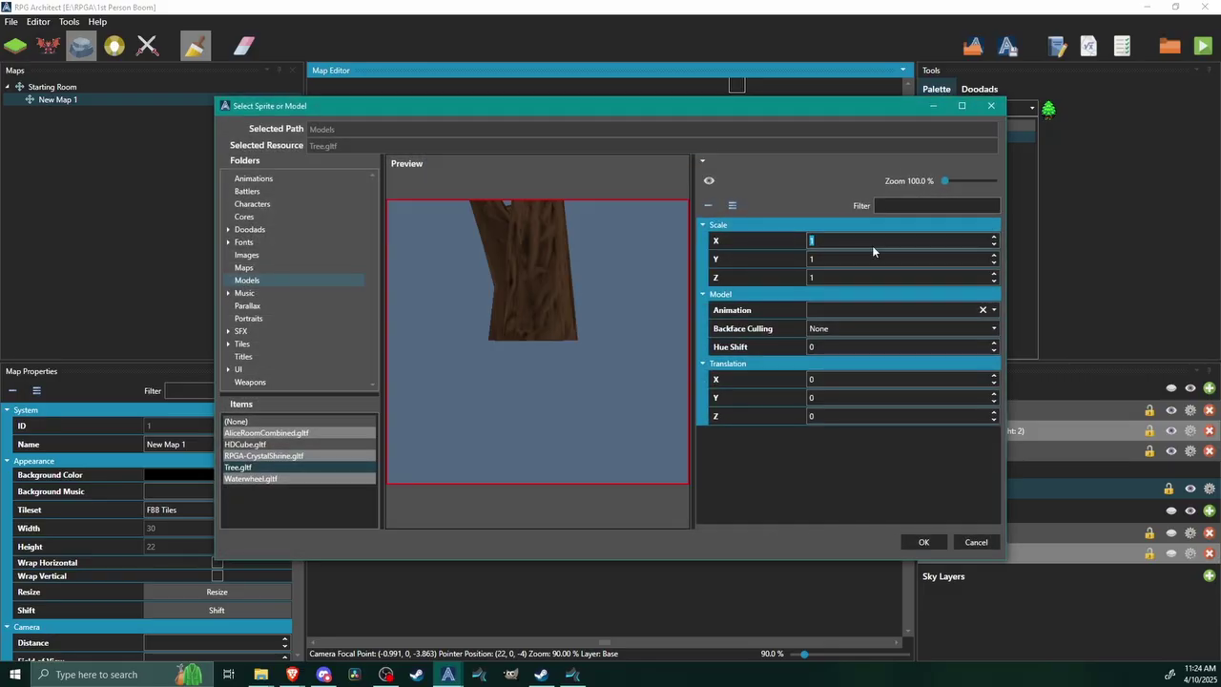
pyautogui.write('0.5')
pyautogui.click(859, 260)
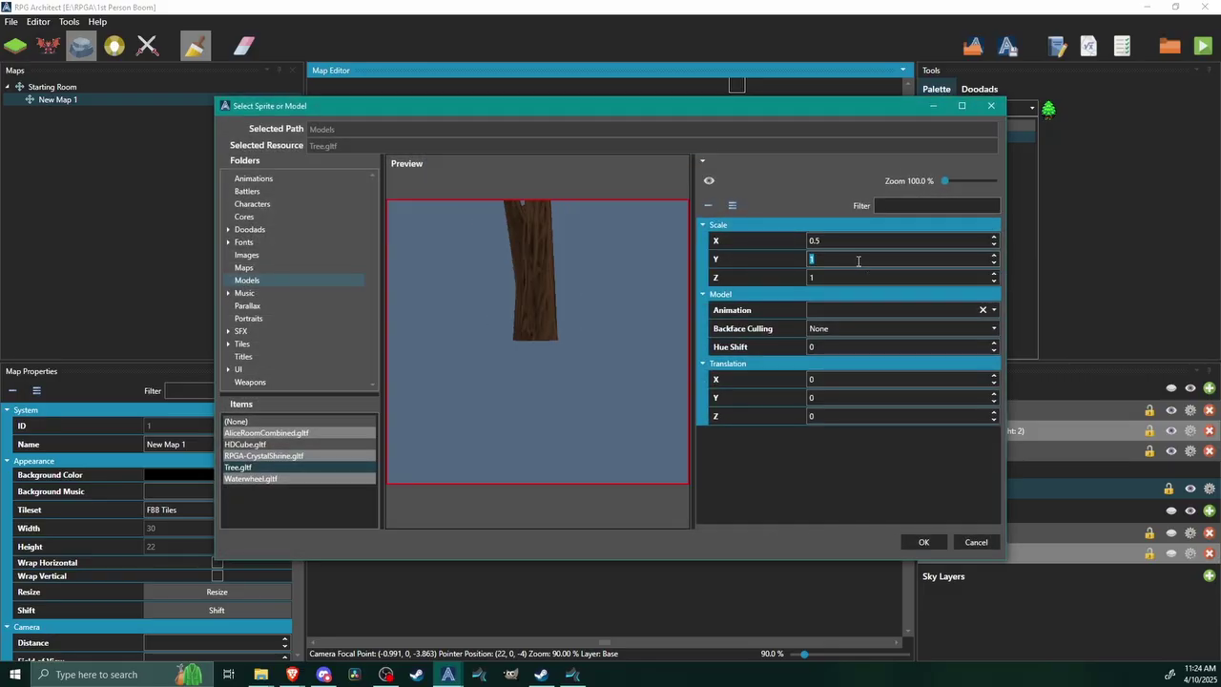
pyautogui.write('.5')
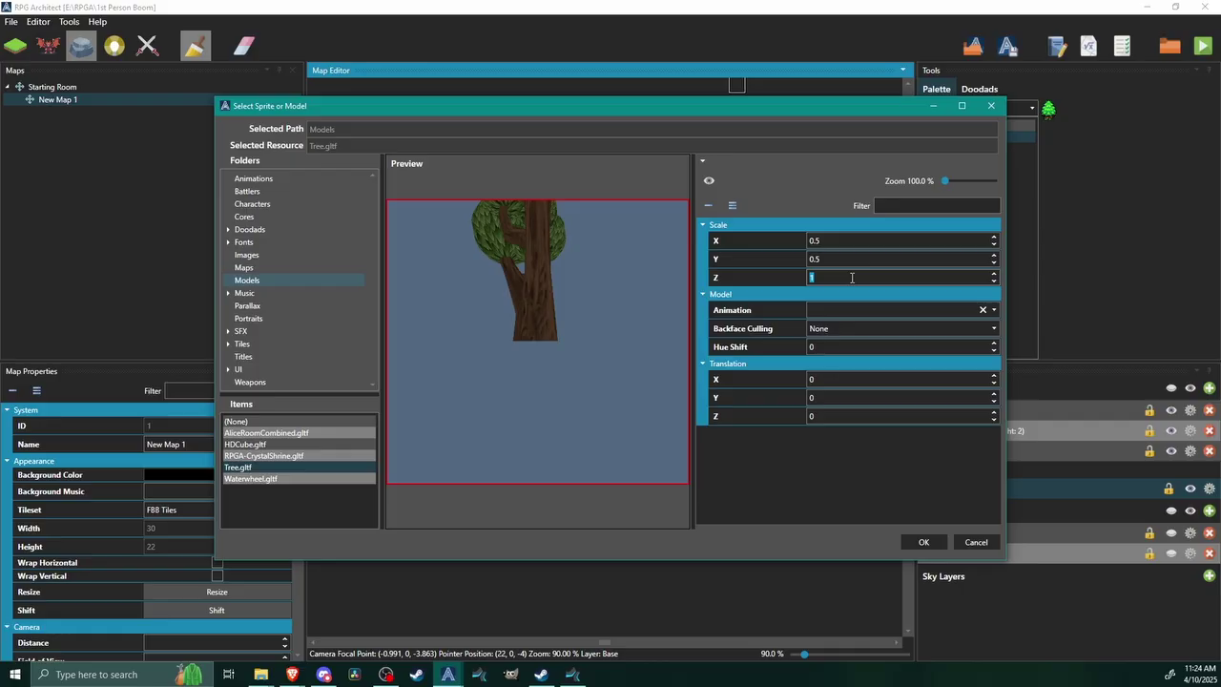
pyautogui.write('.5')
pyautogui.click(923, 542)
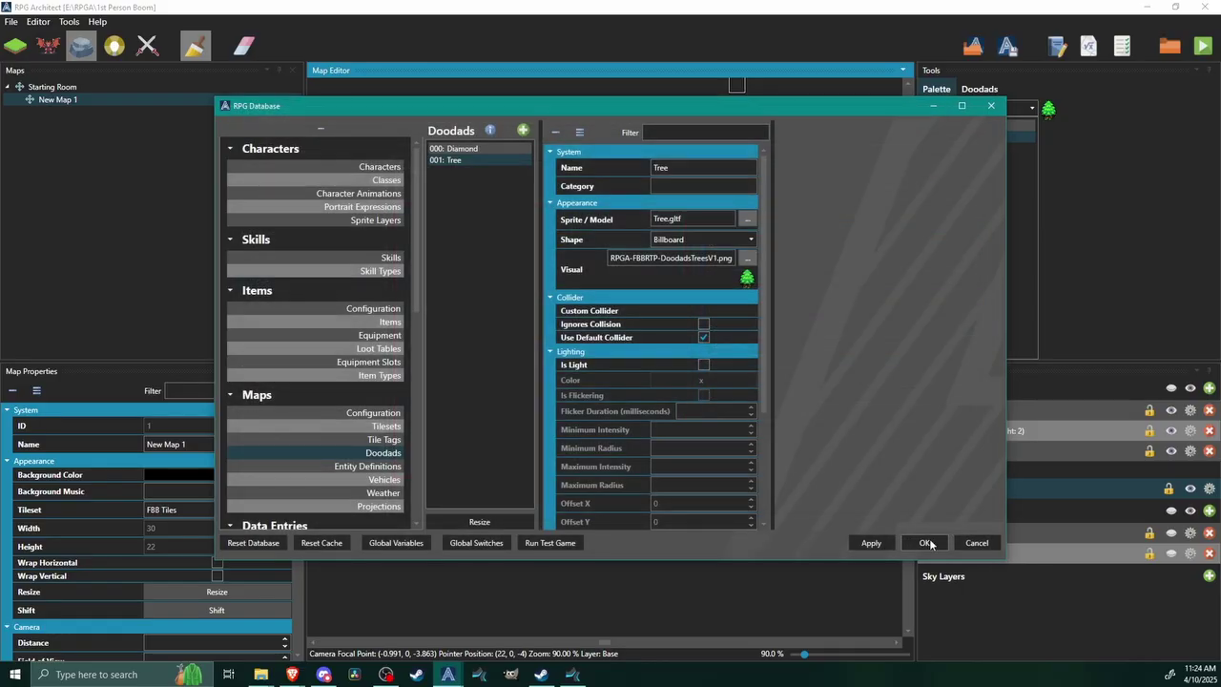
pyautogui.click(1001, 468)
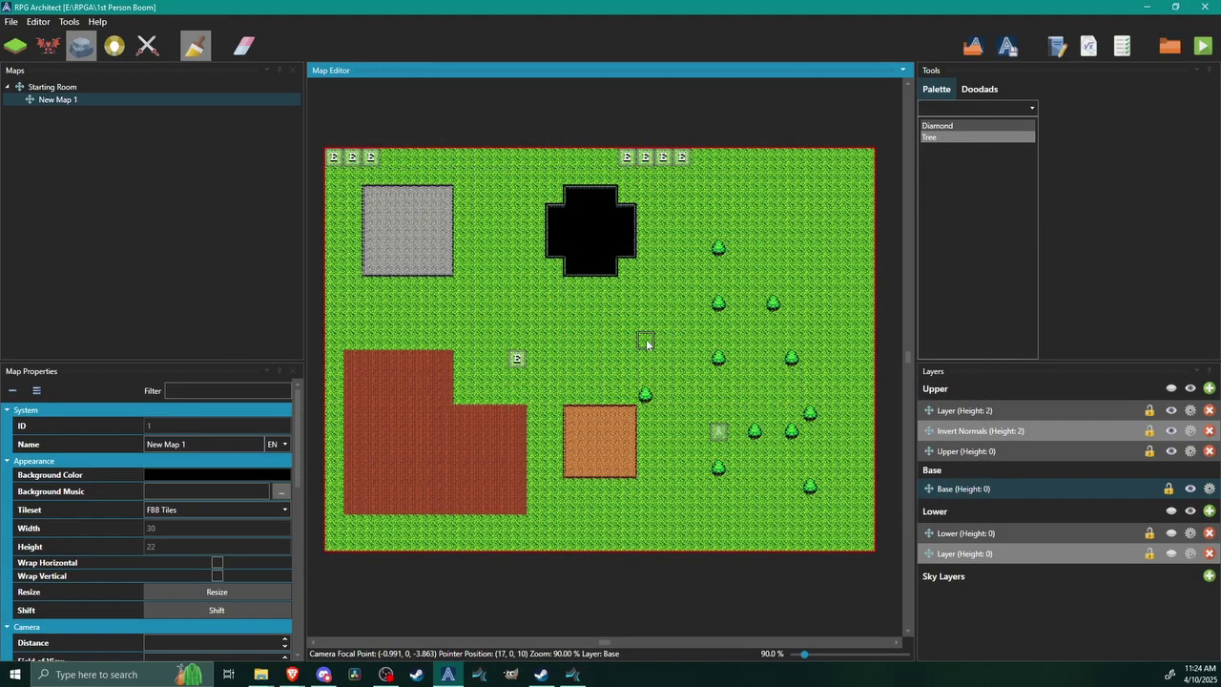
# Switch to entity editing and create a new entity at map position (11, 0, 4), just west of the black pit.
pyautogui.click(48, 45)
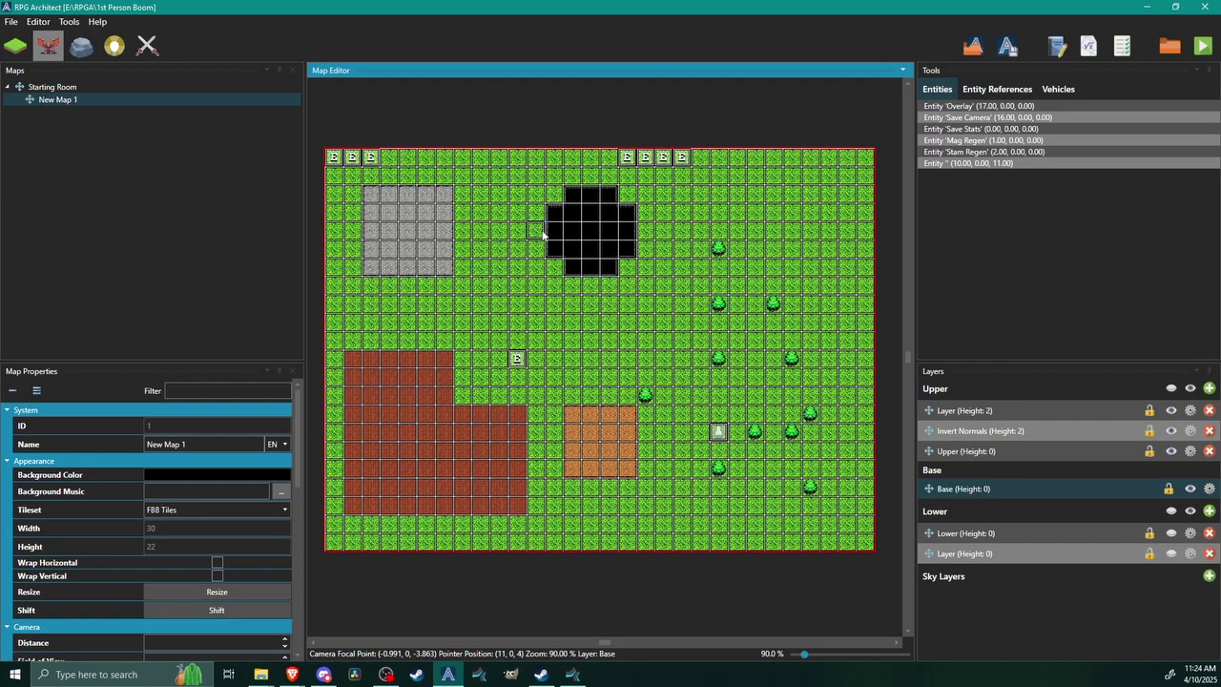
pyautogui.doubleClick(542, 234)
pyautogui.click(962, 106)
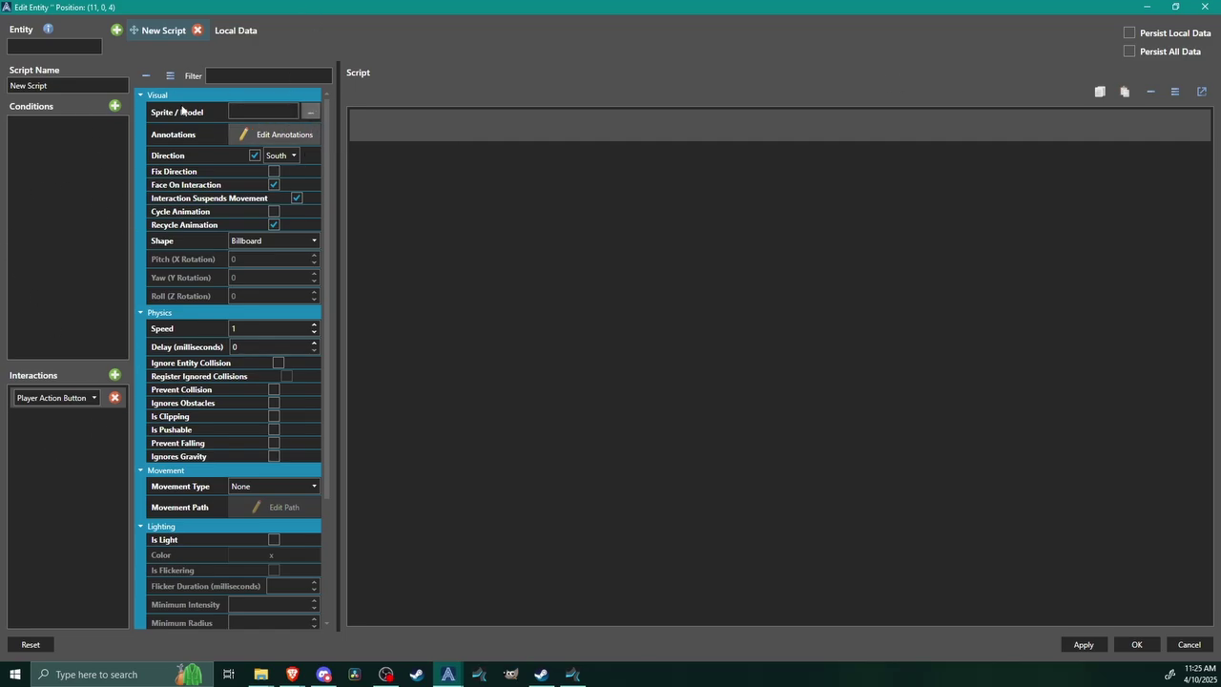
# Select the Waterwheel.gltf model for the new entity and inspect it from several angles in the preview.
pyautogui.click(315, 115)
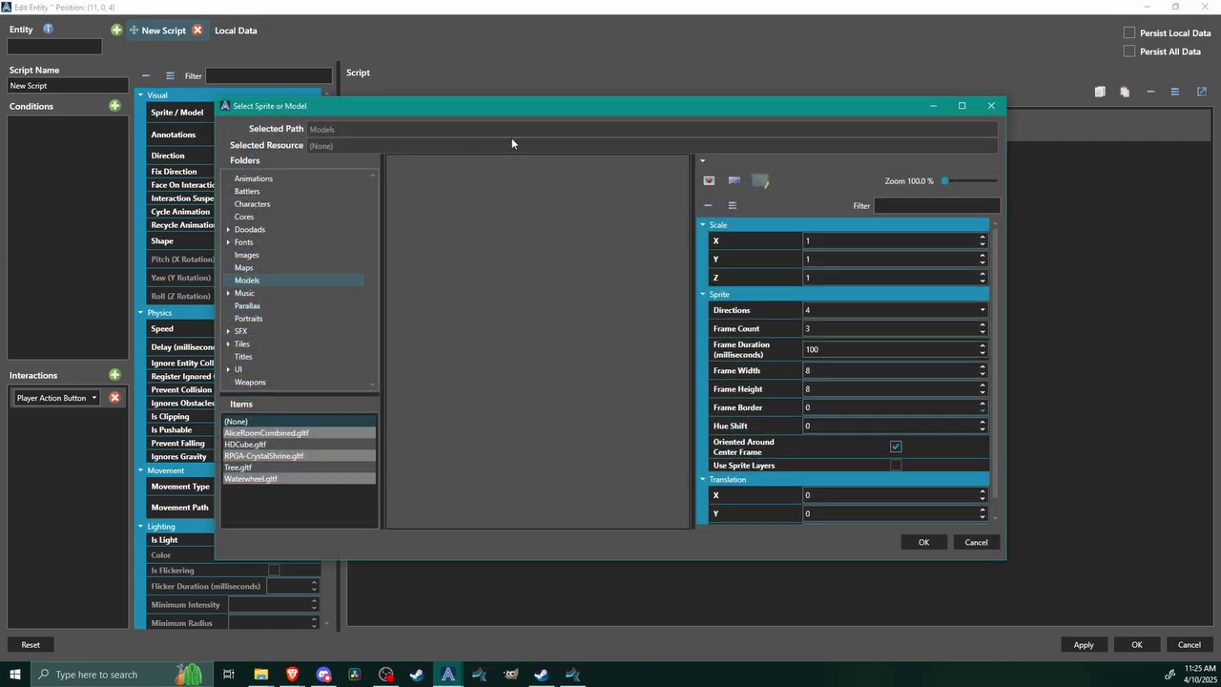
pyautogui.click(260, 480)
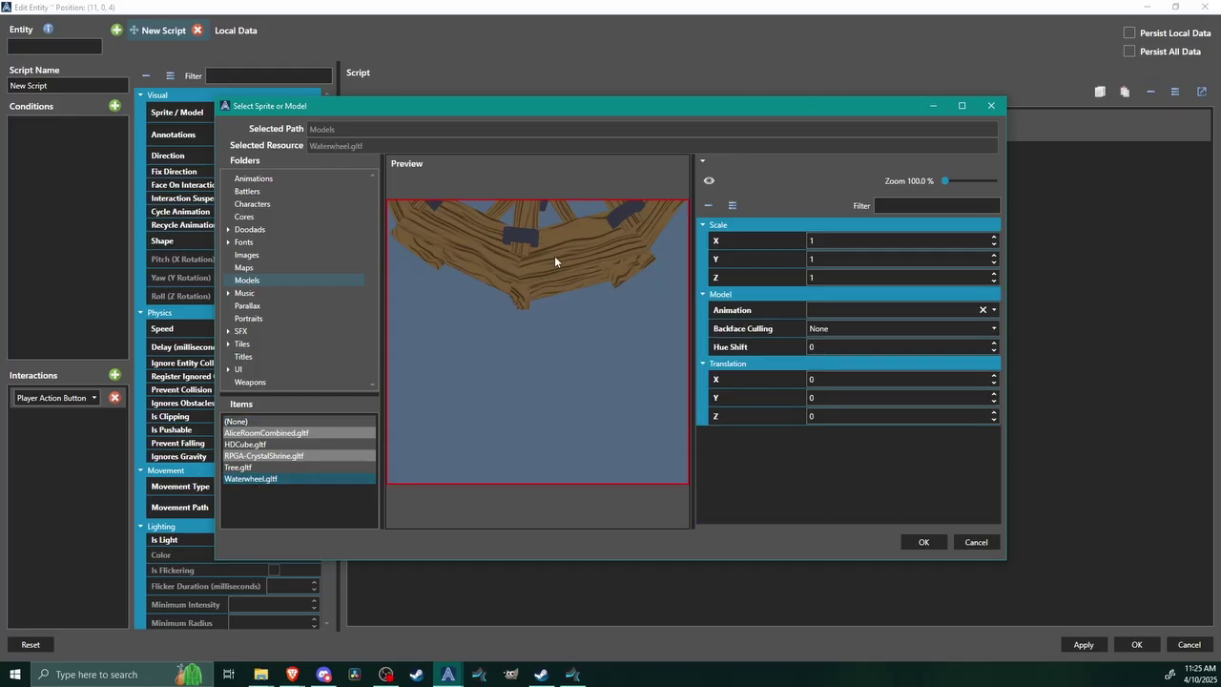
pyautogui.scroll(-7, 554, 256)
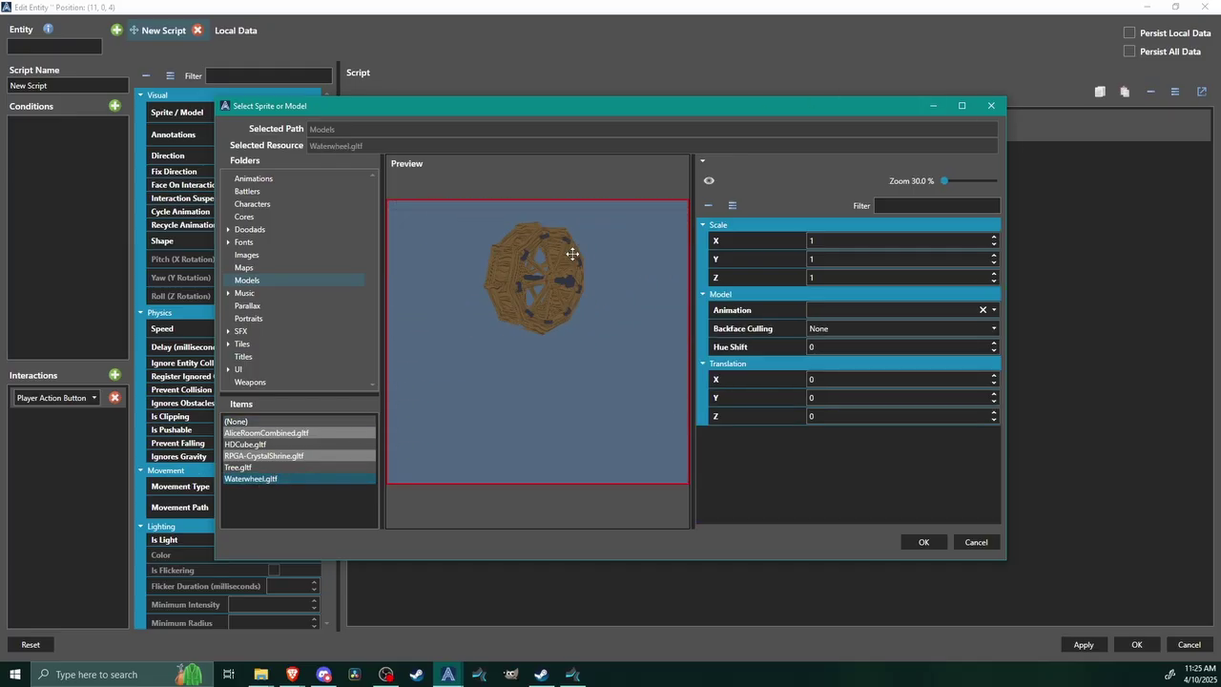
pyautogui.moveTo(573, 253); pyautogui.dragTo(326, 234)
pyautogui.click(961, 106)
pyautogui.moveTo(418, 230); pyautogui.dragTo(563, 251)
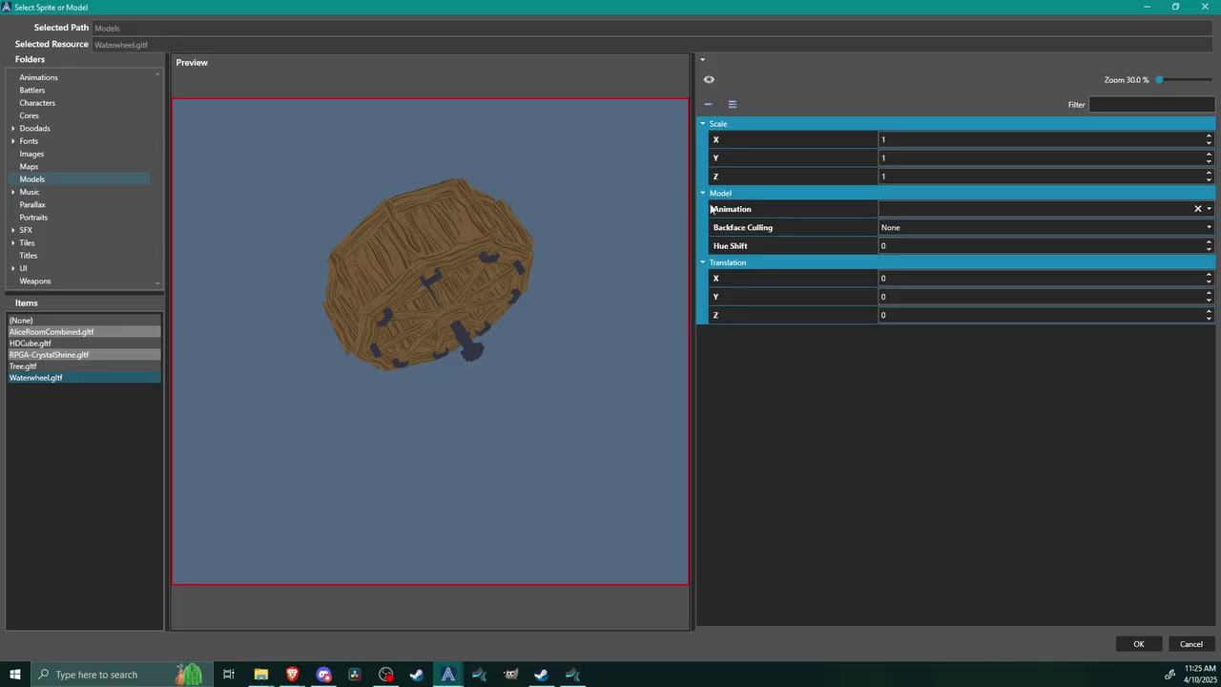
# Assign the Waterwheel_Spin animation to the waterwheel model.
pyautogui.click(887, 208)
pyautogui.click(907, 208)
pyautogui.click(912, 208)
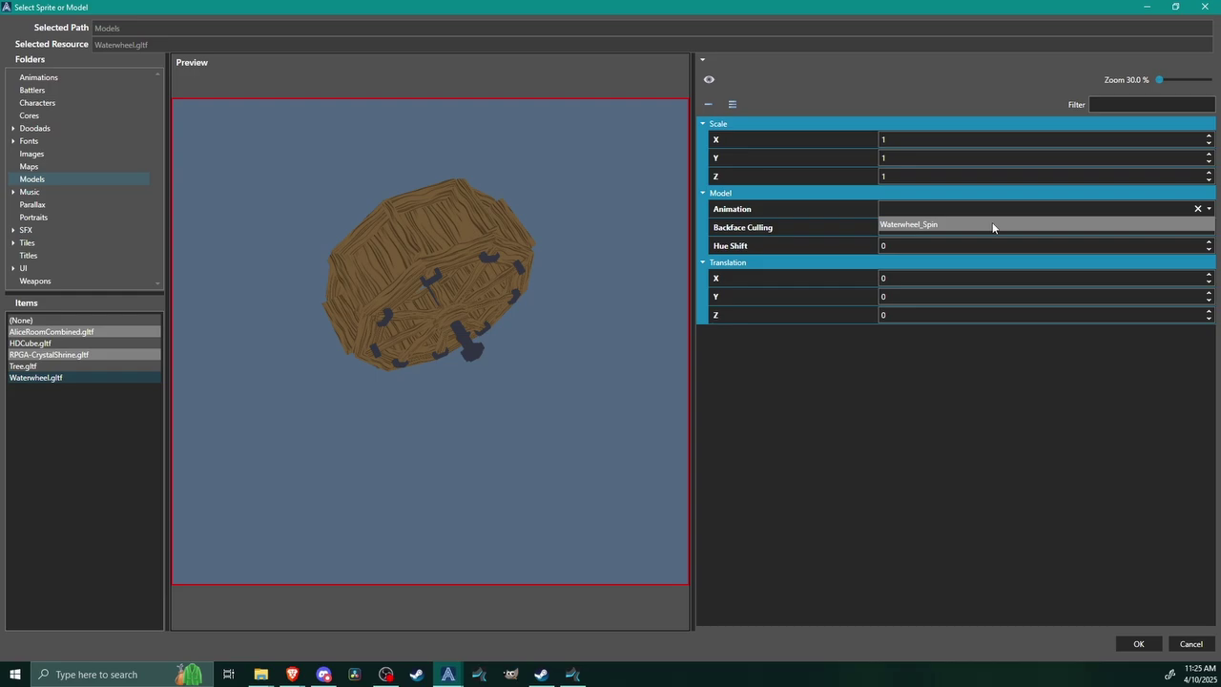
pyautogui.click(919, 226)
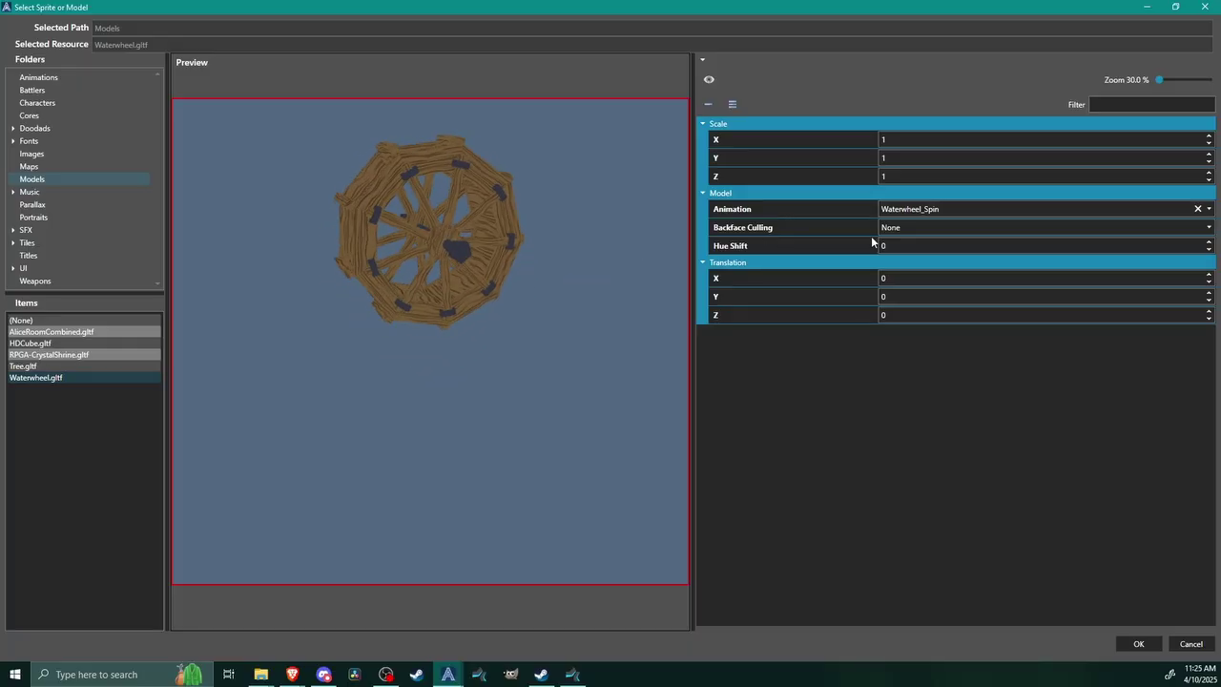
# Try a hue shift of 0.5 on the waterwheel model, and reset it to 0.
pyautogui.click(929, 244)
pyautogui.write('.5')
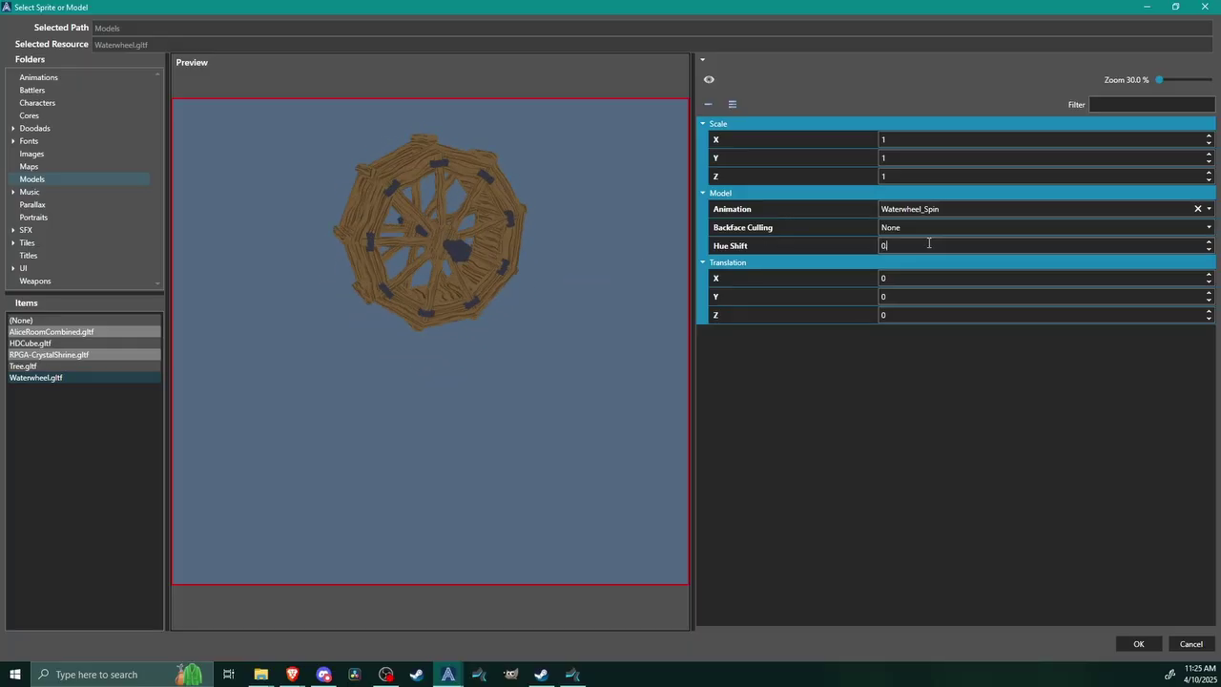
pyautogui.doubleClick(974, 249)
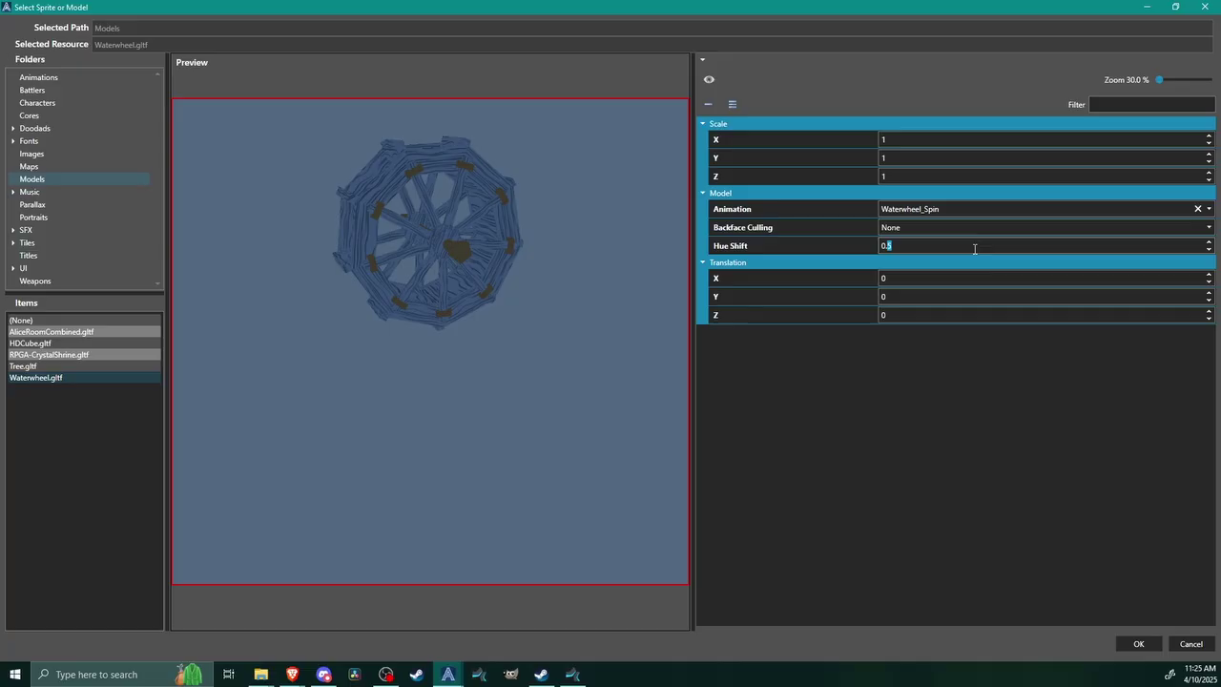
pyautogui.write('0')
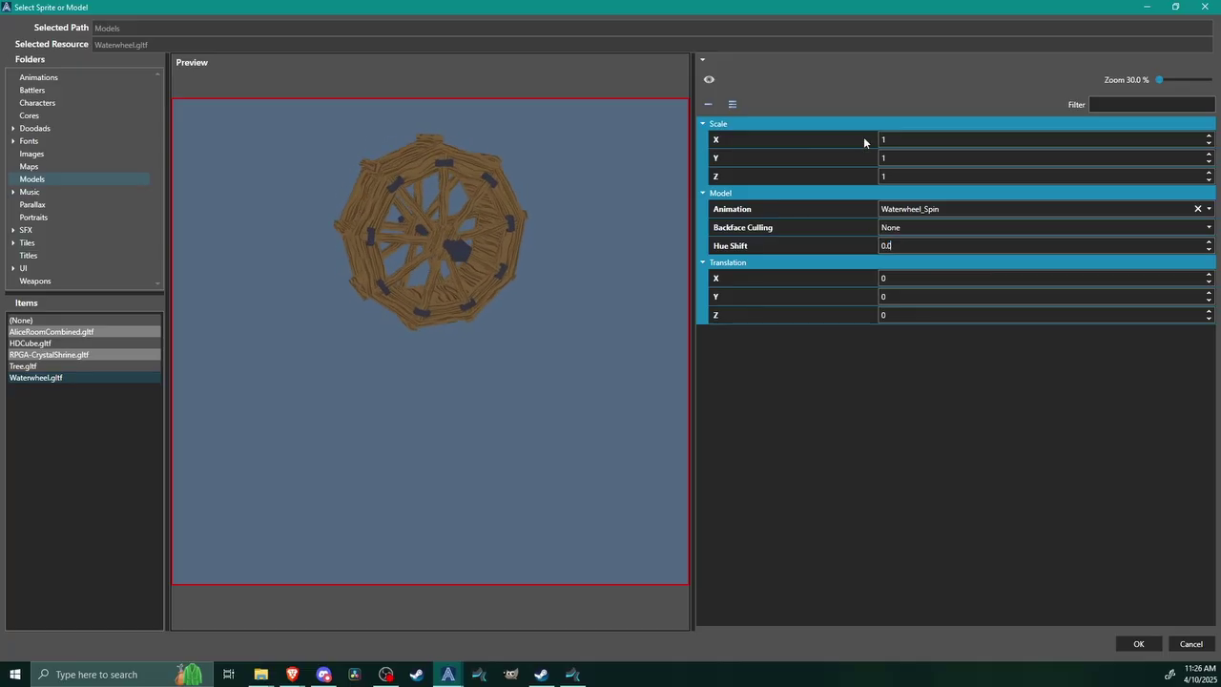
# Set the waterwheel model's scale to 0.5 in X, Y and Z.
pyautogui.doubleClick(912, 142)
pyautogui.write('.5')
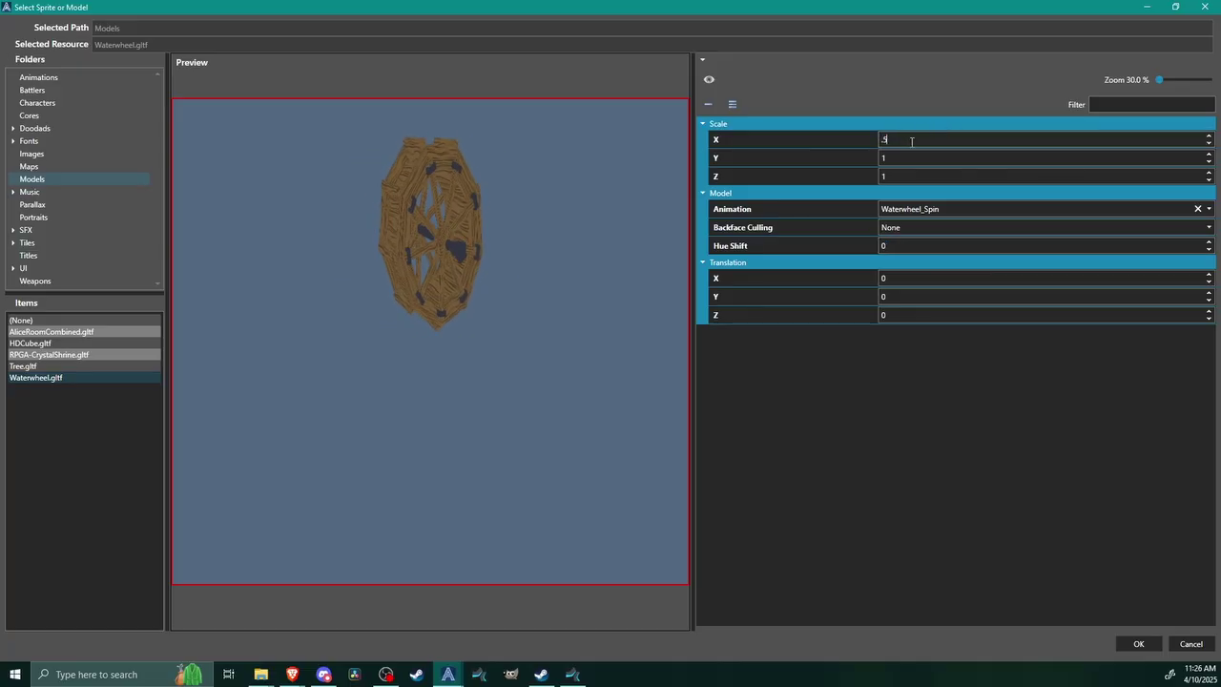
pyautogui.doubleClick(911, 157)
pyautogui.write('.5')
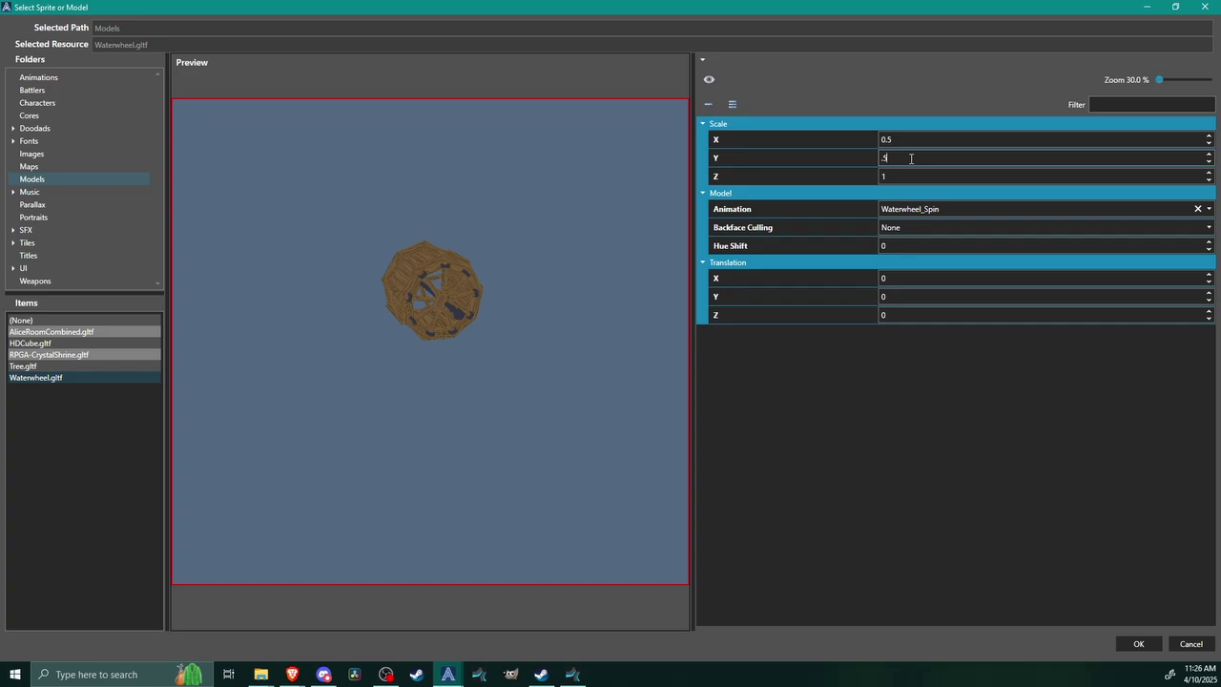
pyautogui.doubleClick(909, 176)
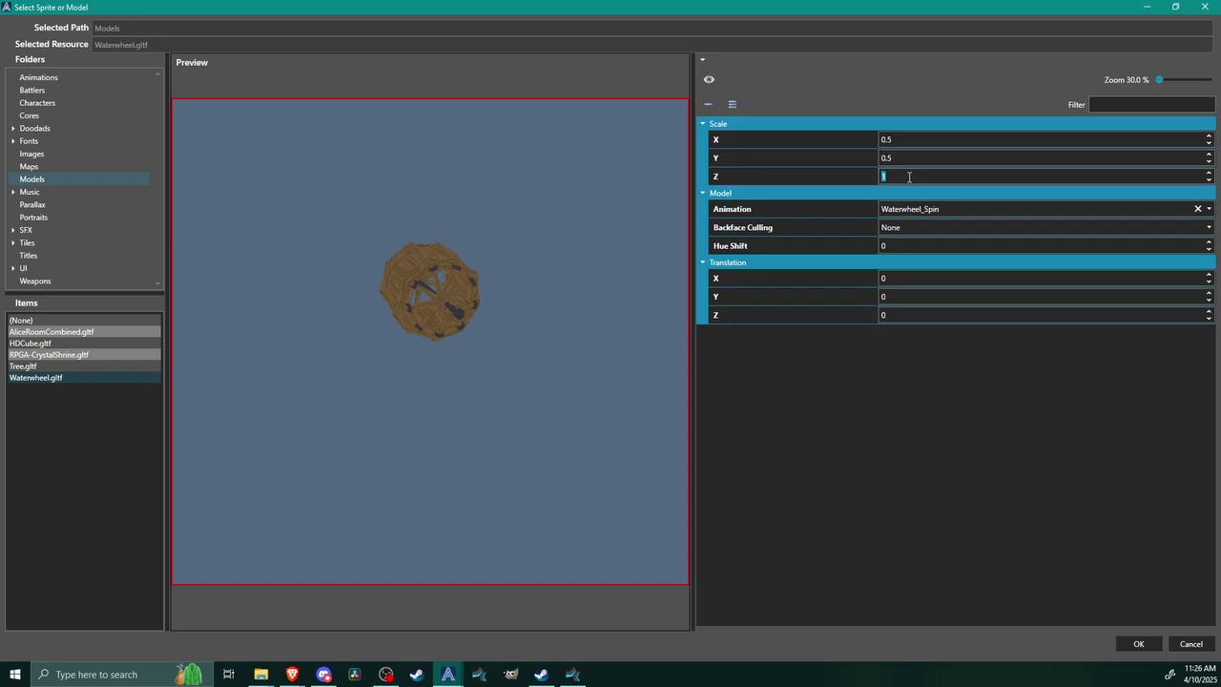
pyautogui.write('.5')
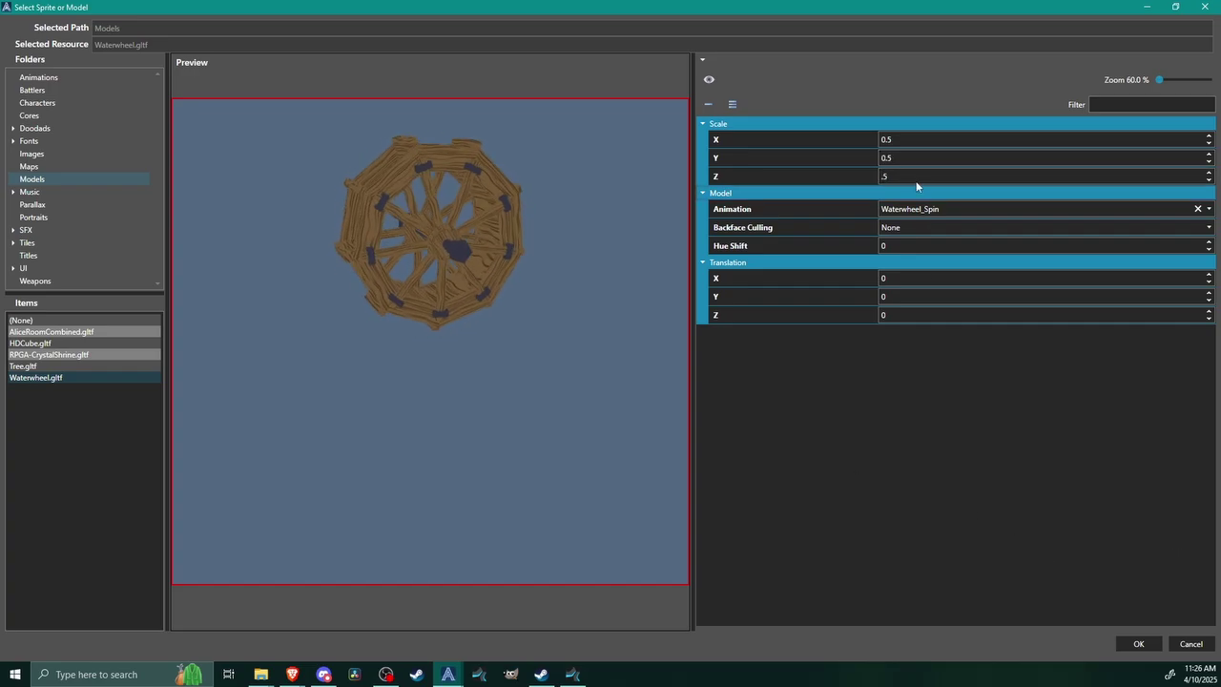
# Accept the waterwheel model, set the entity's direction to East and turn off Face On Interaction.
pyautogui.click(1131, 644)
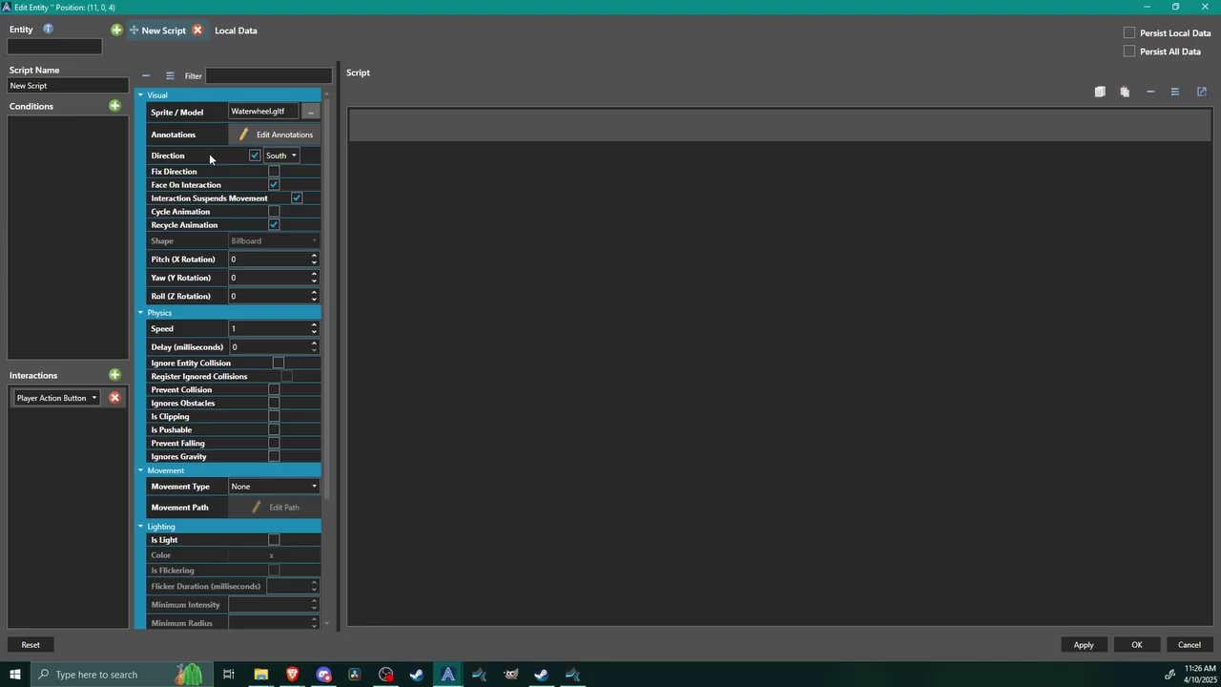
pyautogui.click(285, 158)
pyautogui.click(270, 209)
pyautogui.click(274, 184)
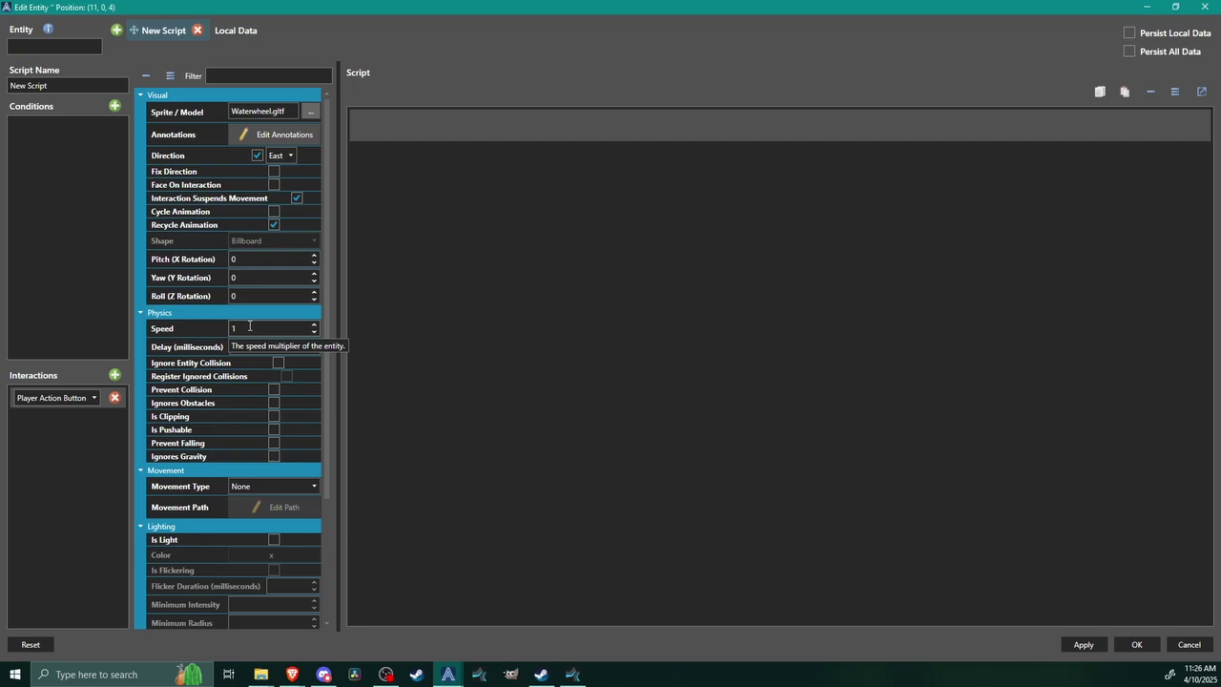
# Give the waterwheel entity a Capsule collider with diameter 2 and height 2, and save the entity.
pyautogui.click(142, 313)
pyautogui.click(142, 313)
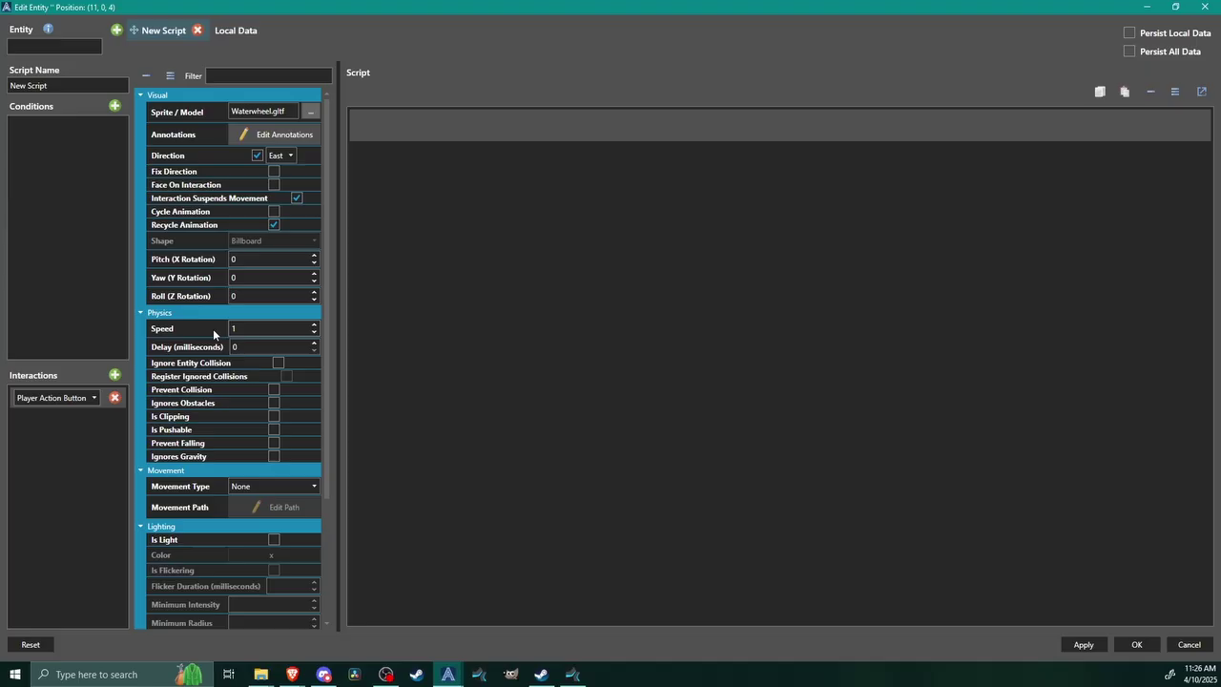
pyautogui.click(141, 314)
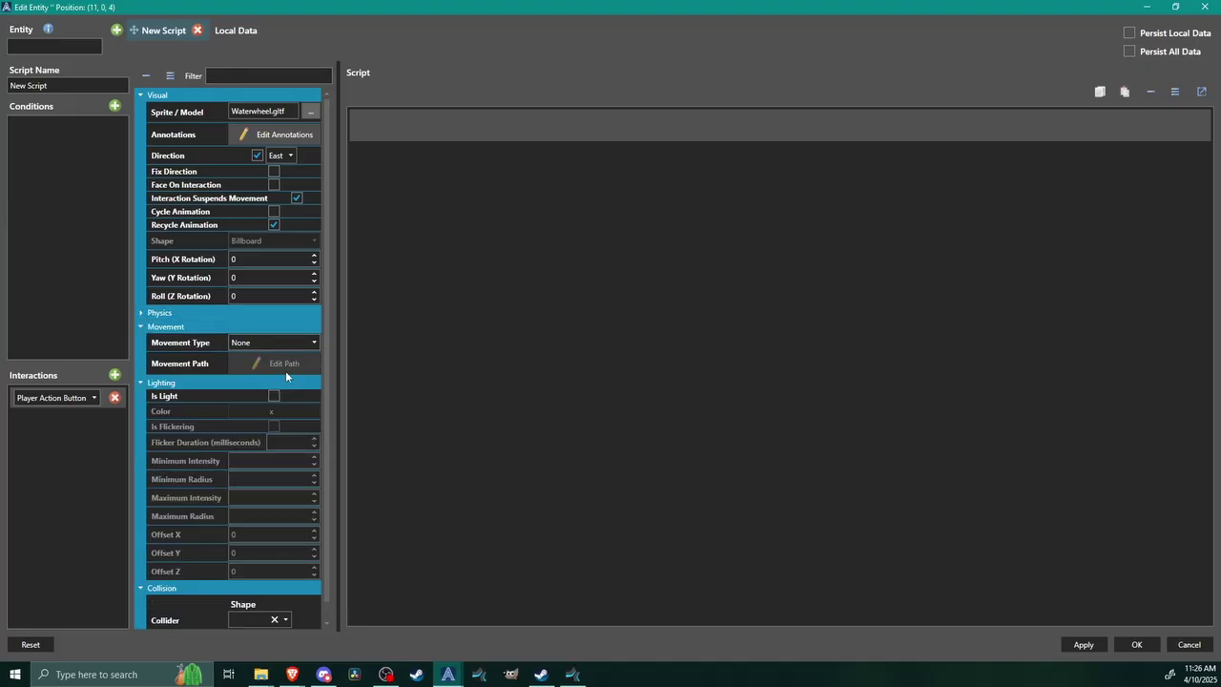
pyautogui.scroll(-1, 232, 382)
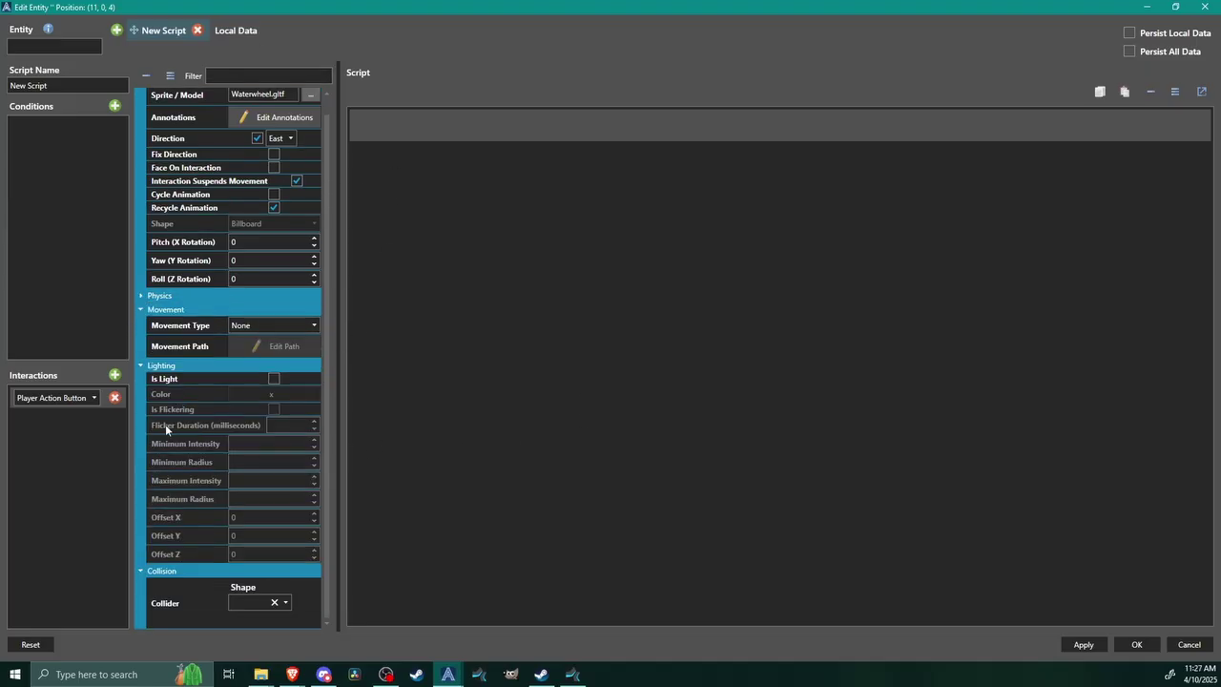
pyautogui.click(261, 598)
pyautogui.click(243, 536)
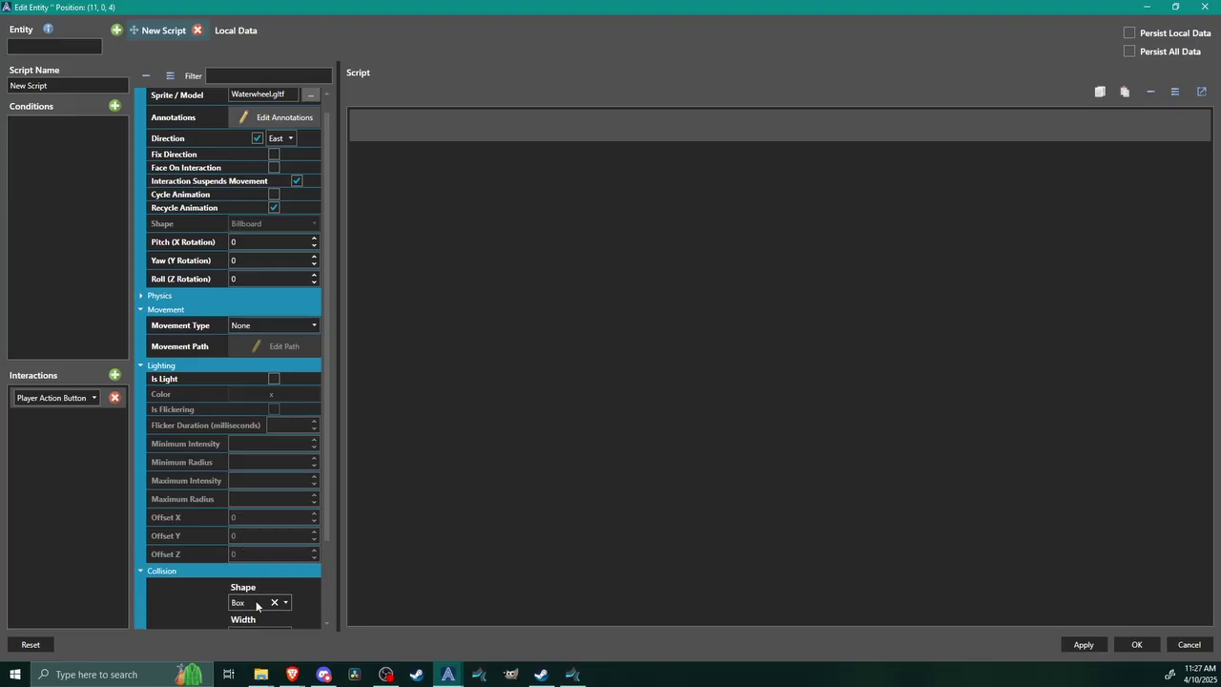
pyautogui.scroll(-3, 255, 607)
pyautogui.click(278, 565)
pyautogui.write('2')
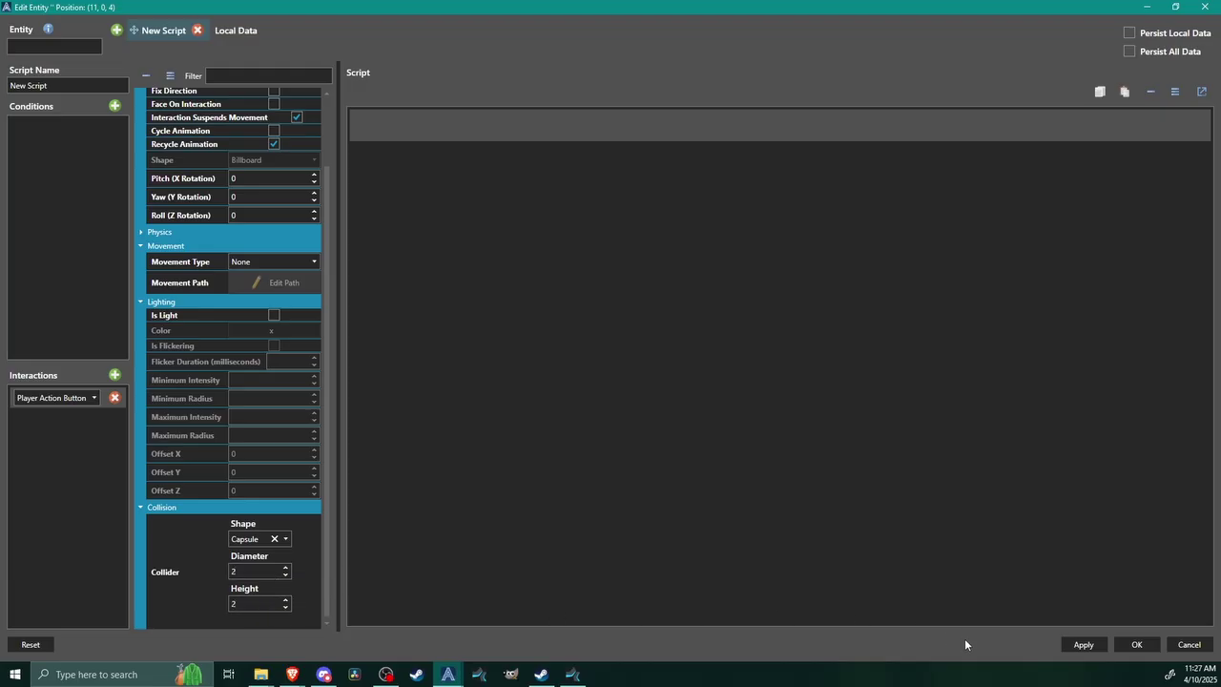
pyautogui.click(1137, 645)
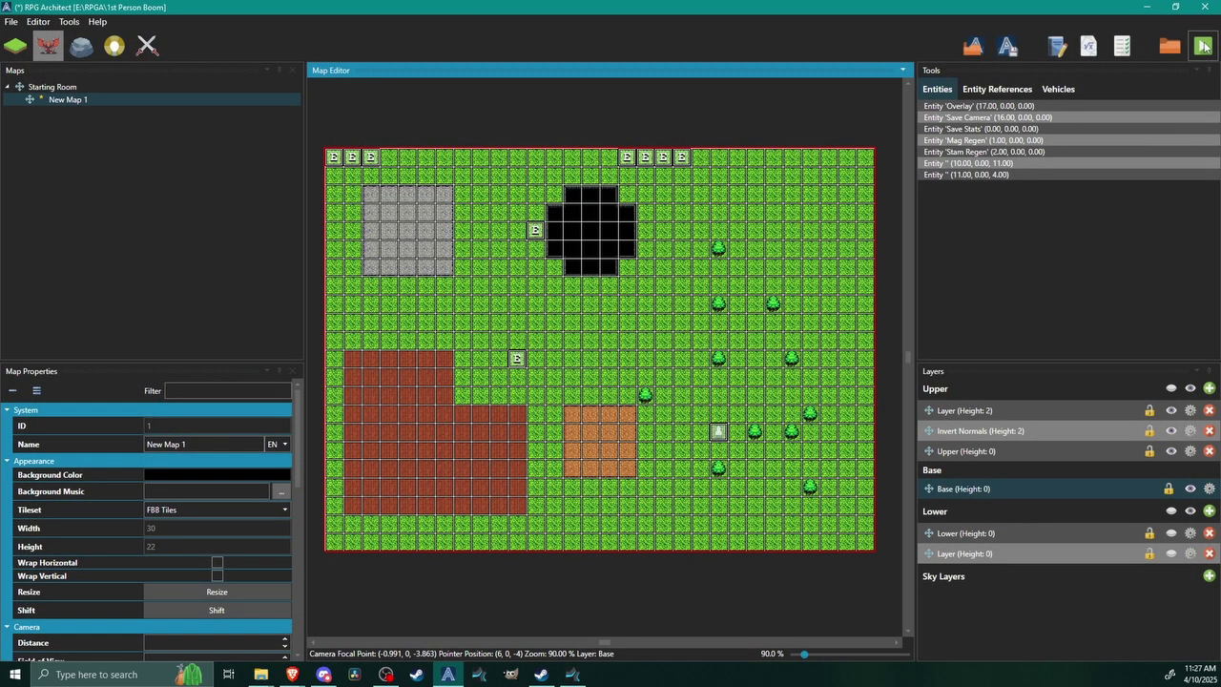
# Playtest the map and walk through the trees and past the stone walls to the waterwheel.
pyautogui.click(1204, 46)
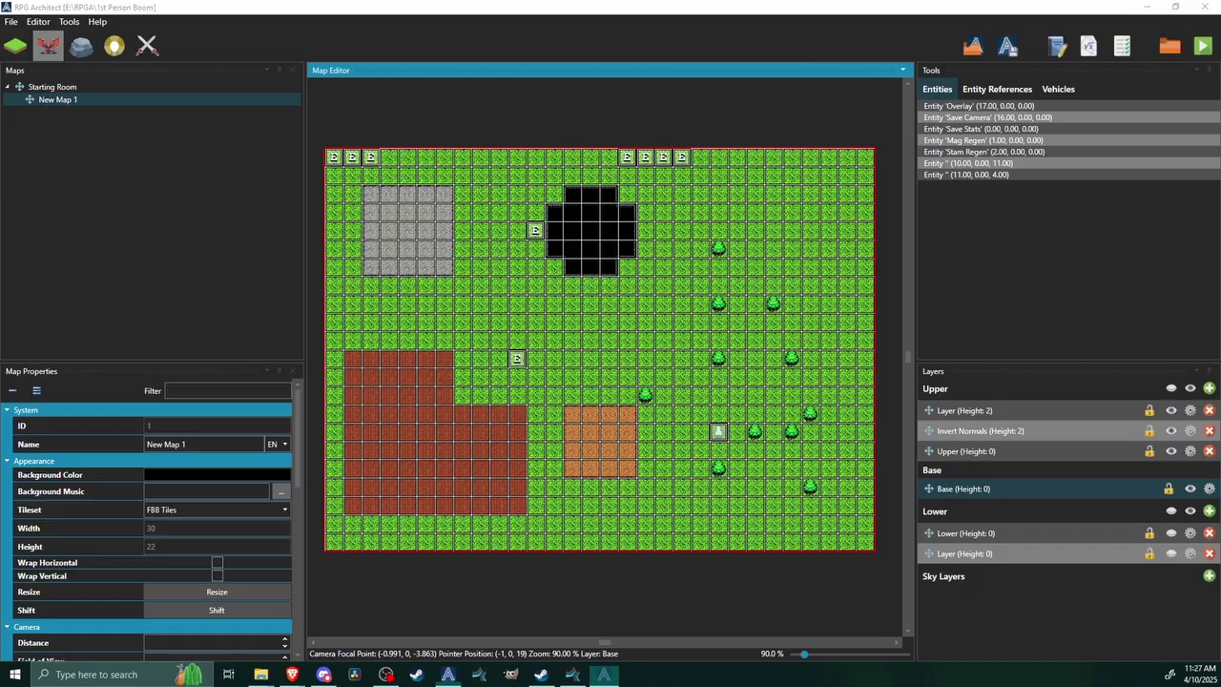
pyautogui.moveTo(0, 134); pyautogui.dragTo(652, 26)
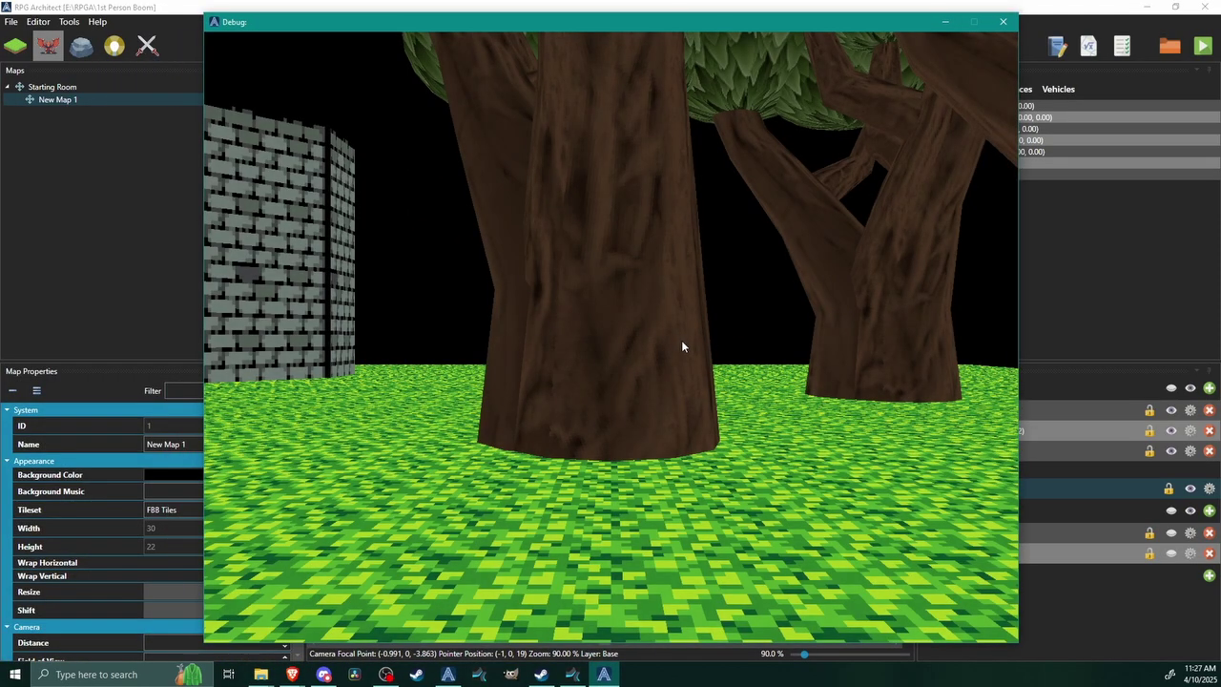
pyautogui.press('w')
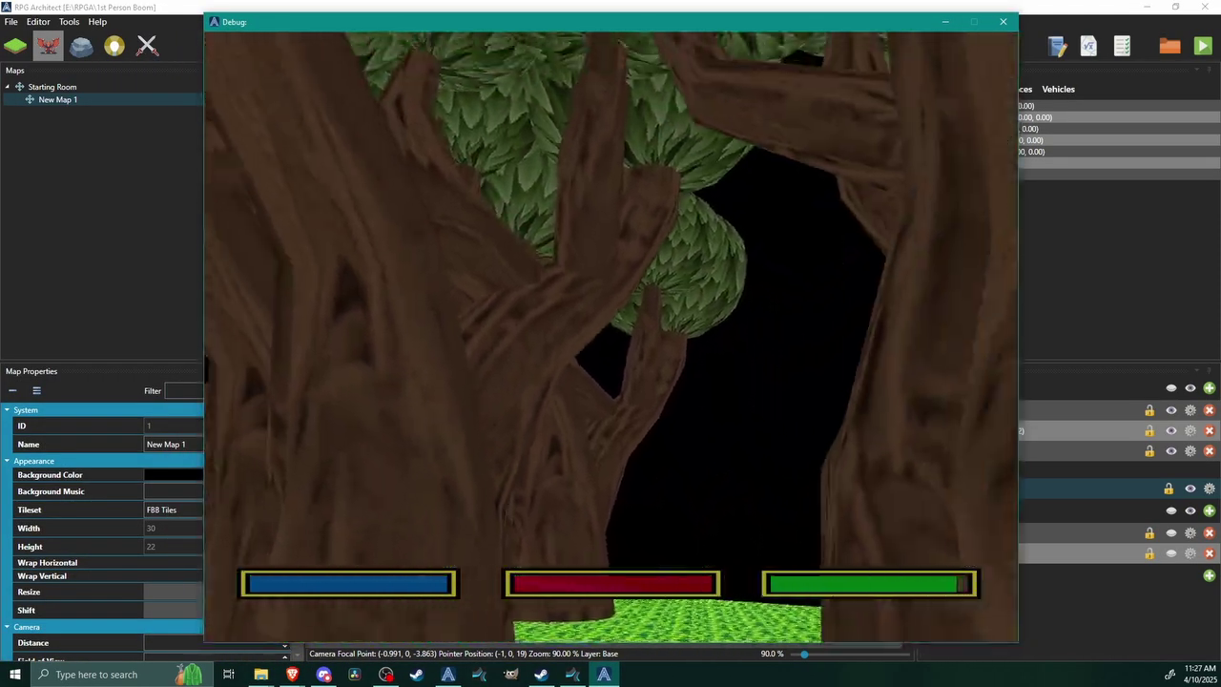
pyautogui.press('w')
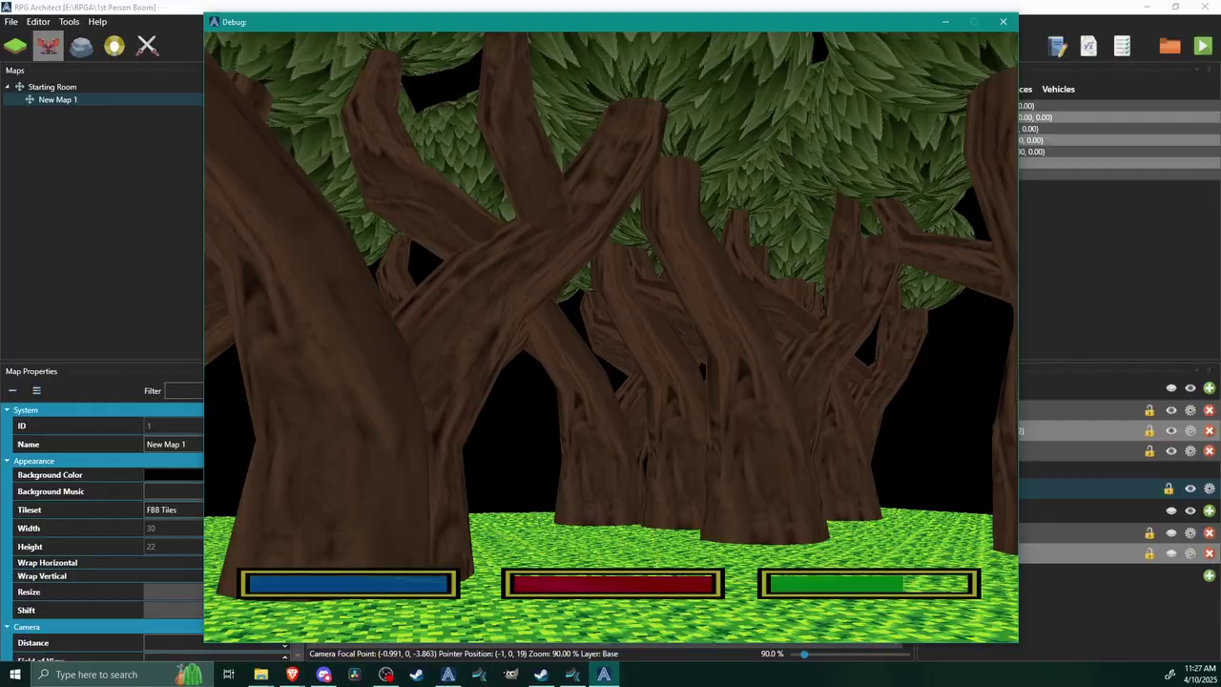
pyautogui.press('w')
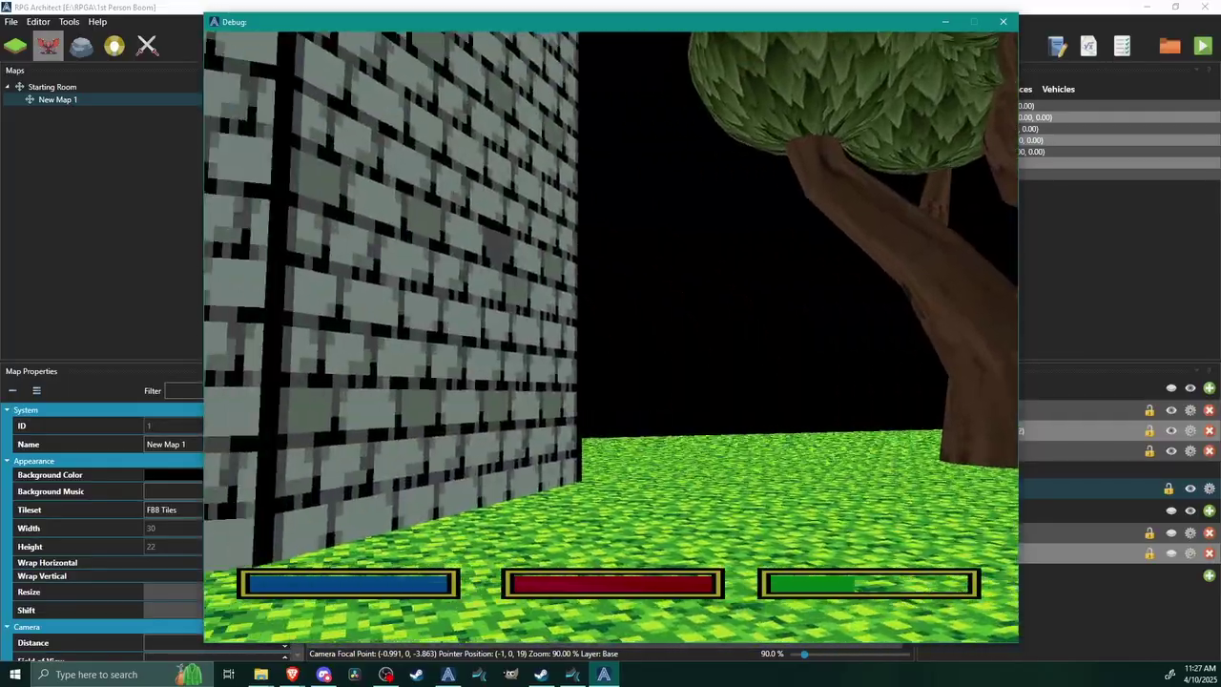
pyautogui.press('a')
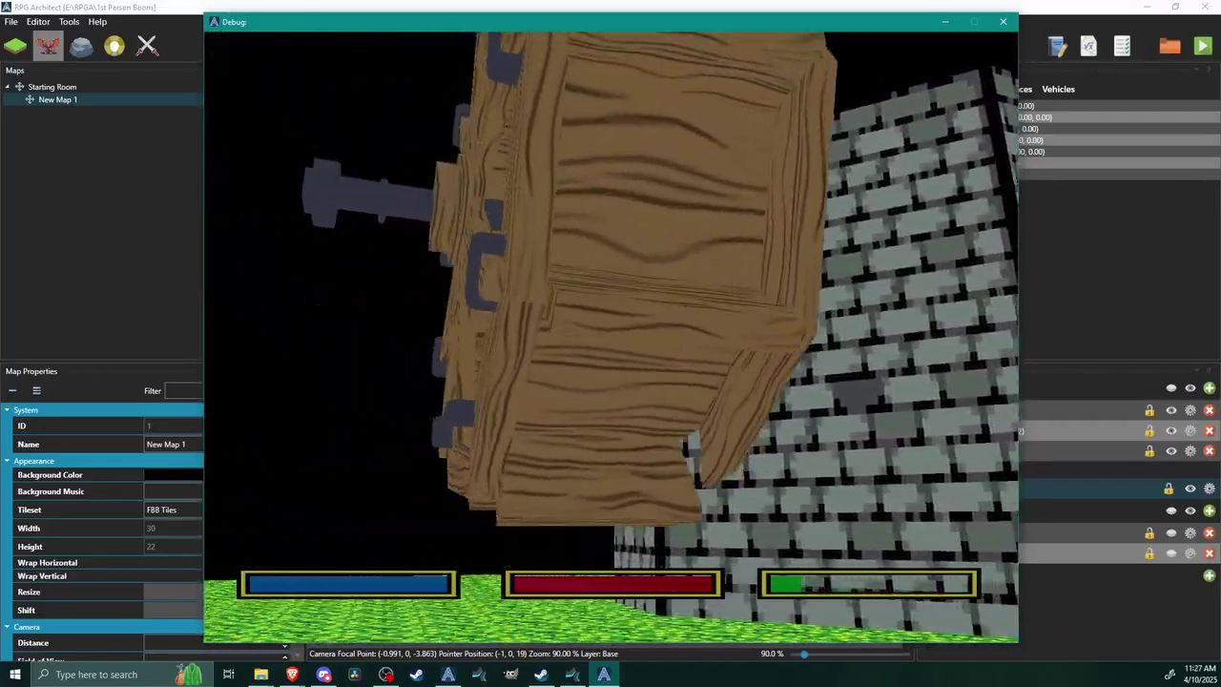
# Walk around and beneath the waterwheel to check its animation, scale and collision from all sides, and end the playtest.
pyautogui.press('a')
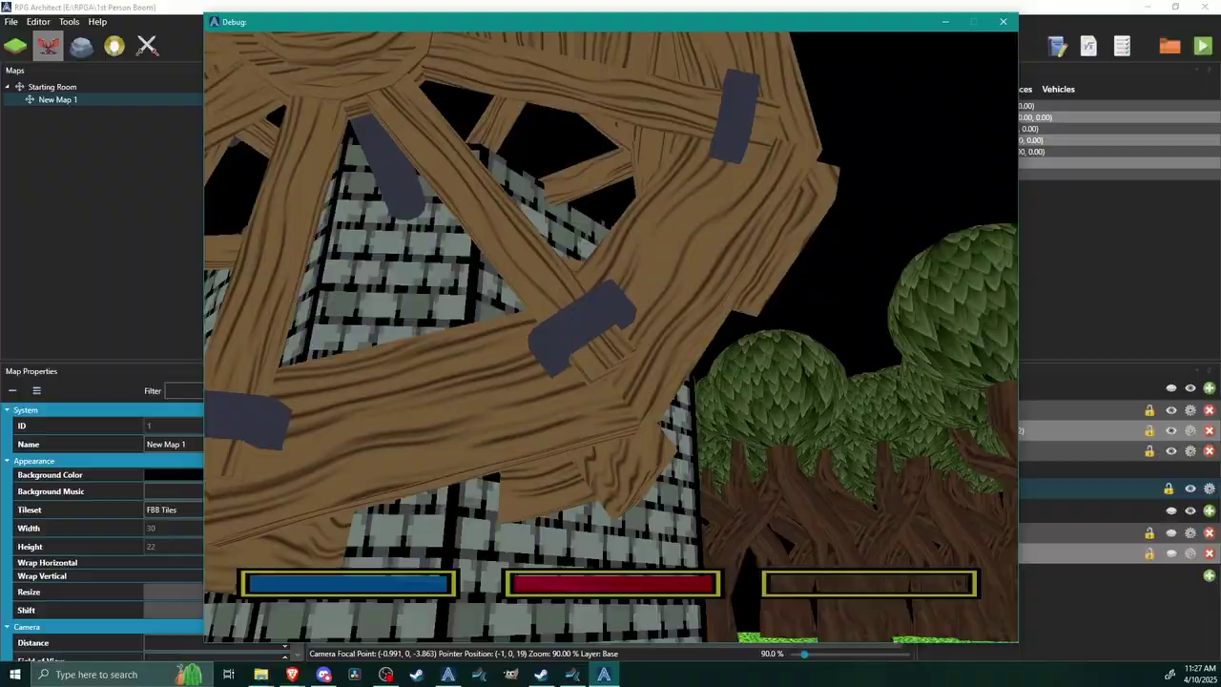
pyautogui.press('a')
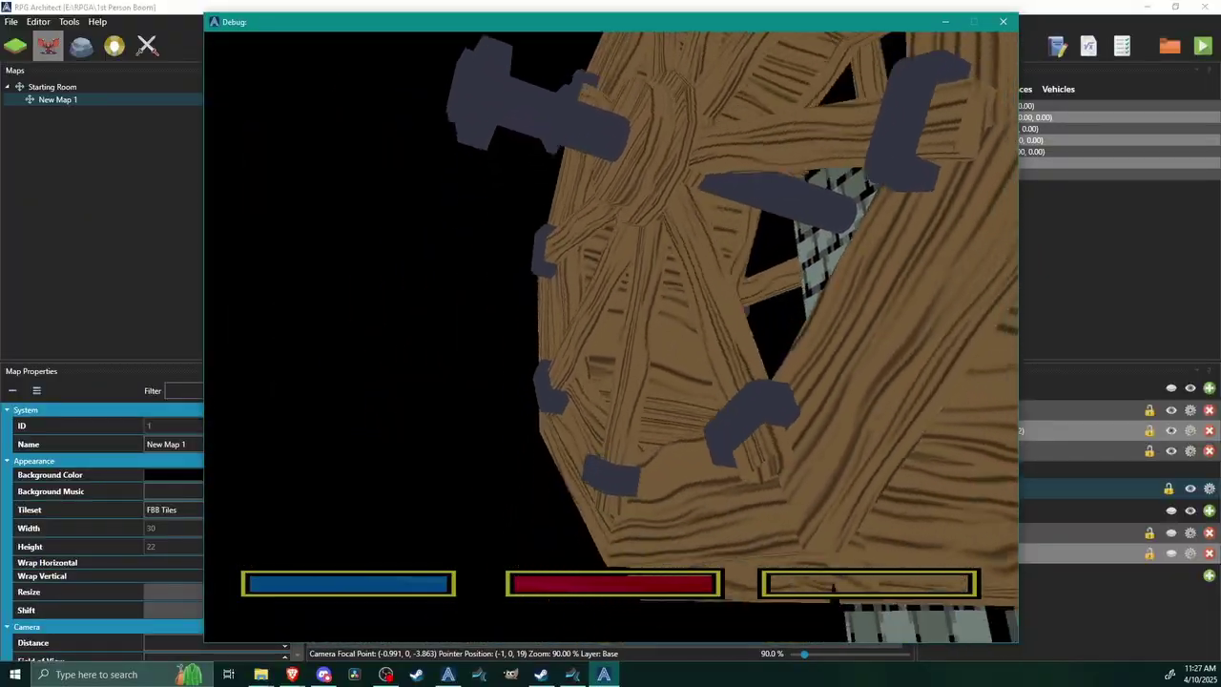
pyautogui.press('Down')
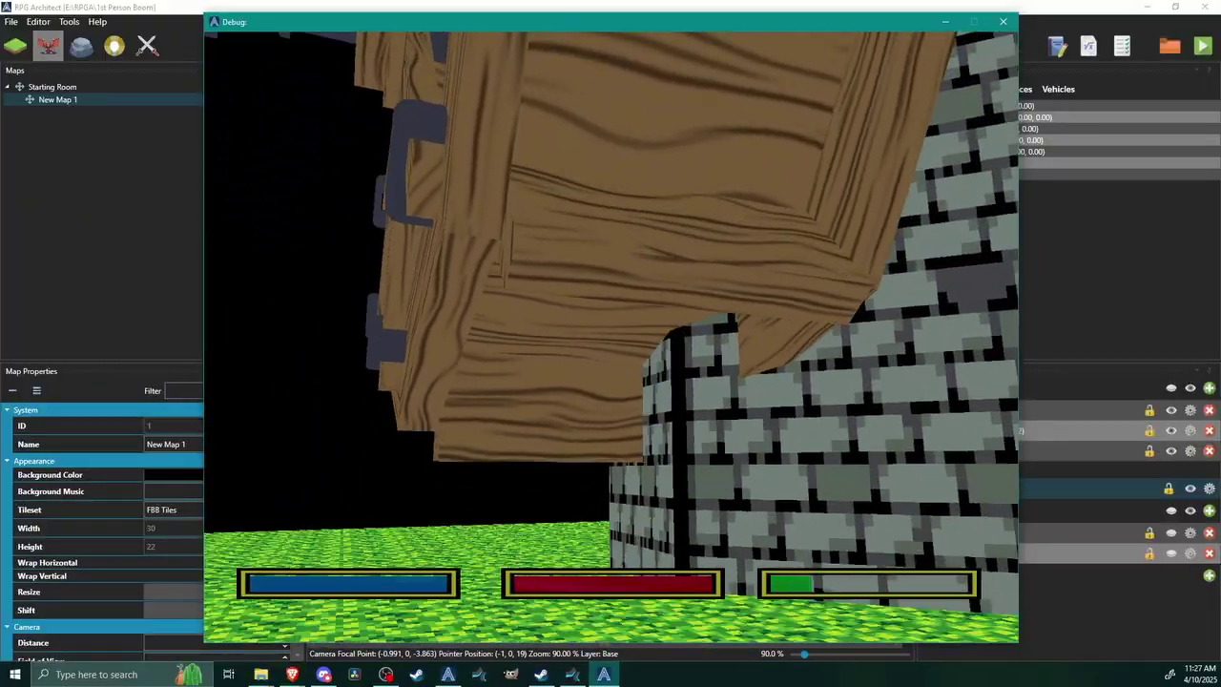
pyautogui.press('Up')
pyautogui.press('Right')
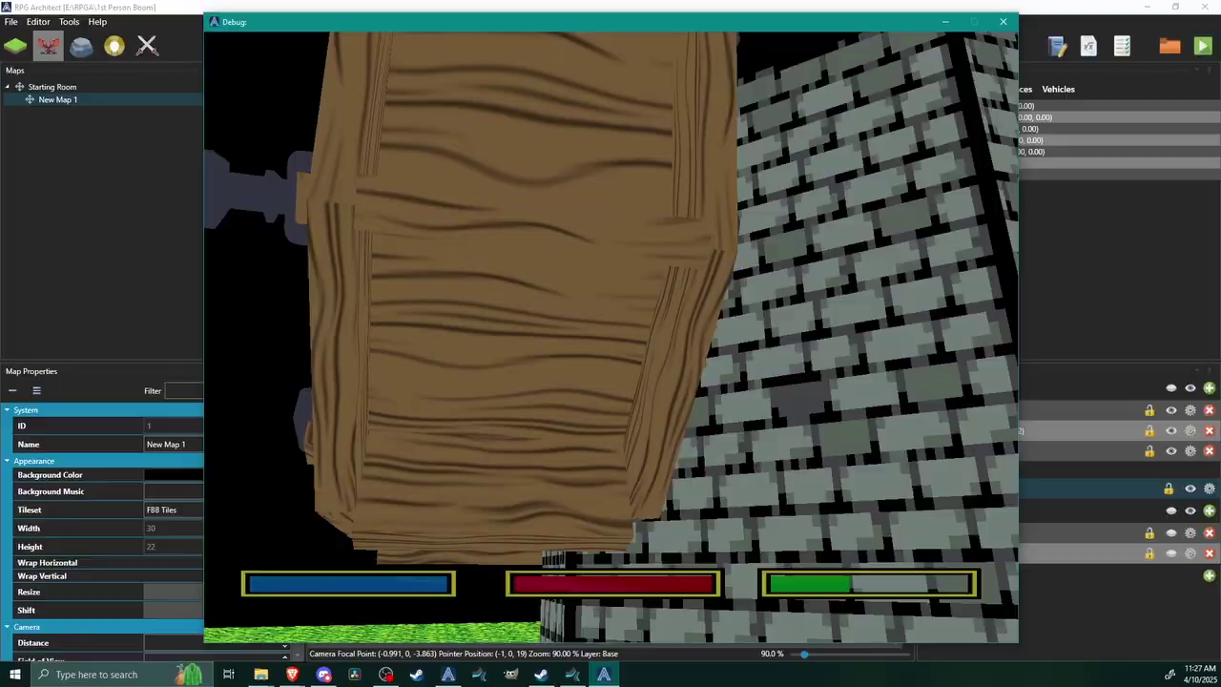
pyautogui.press('a')
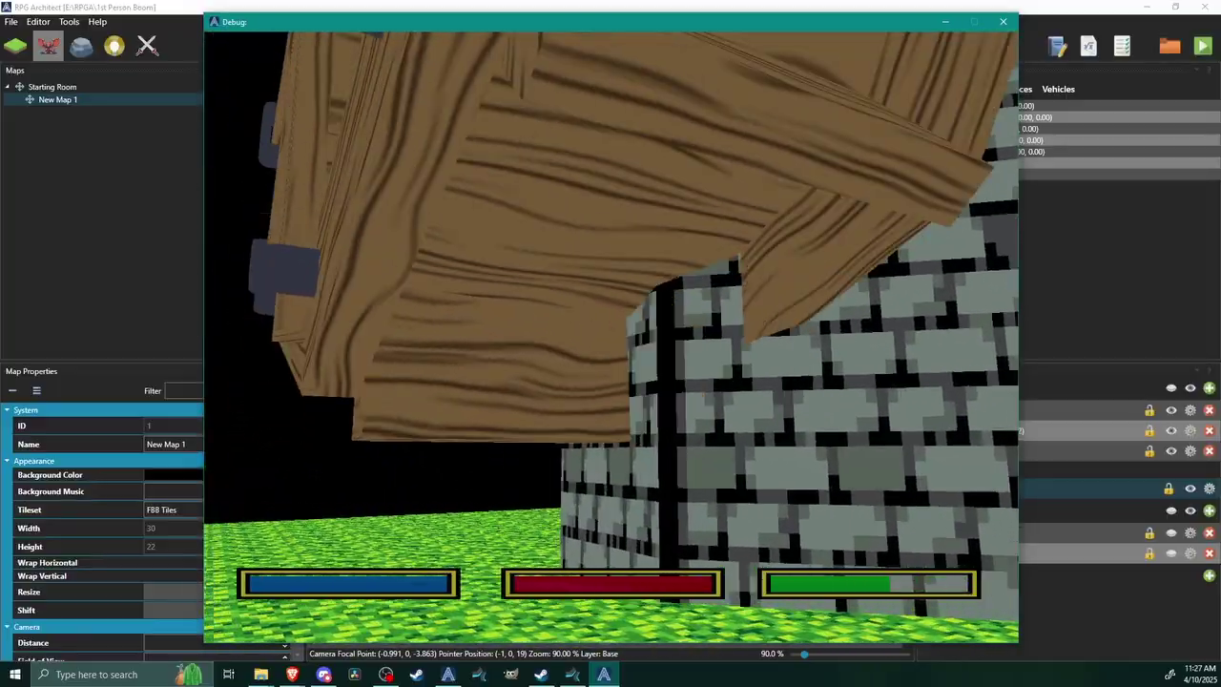
pyautogui.press('w')
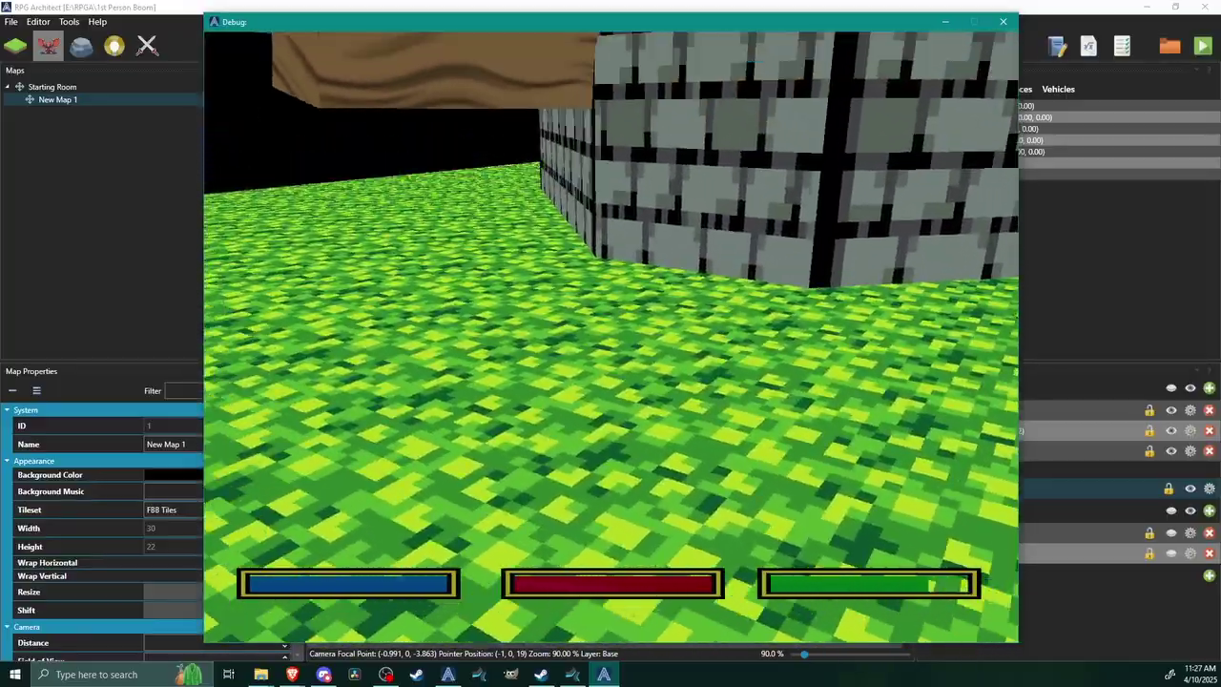
pyautogui.press('w')
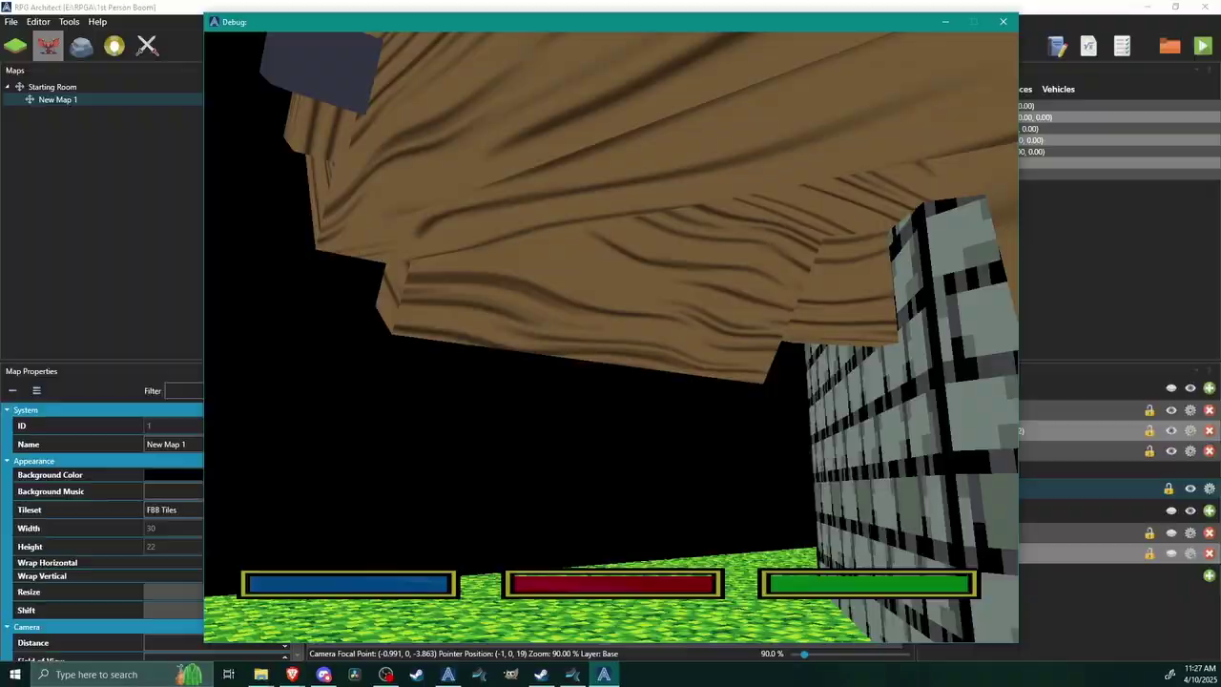
pyautogui.press('w')
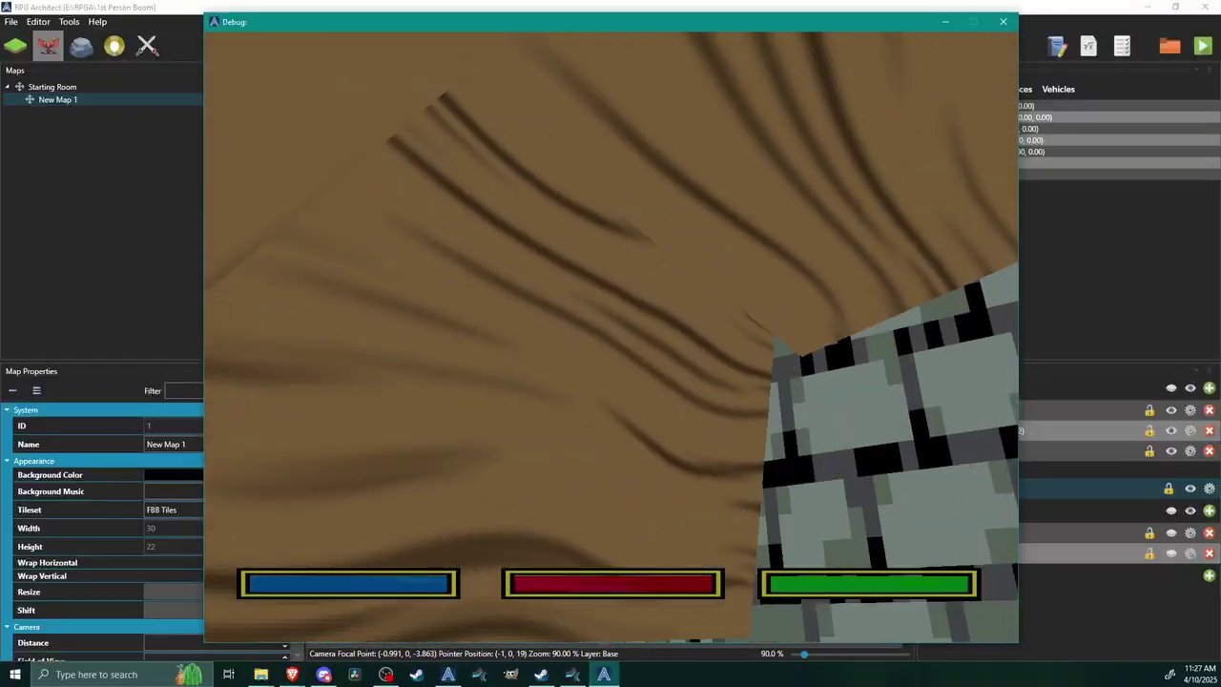
pyautogui.press('w')
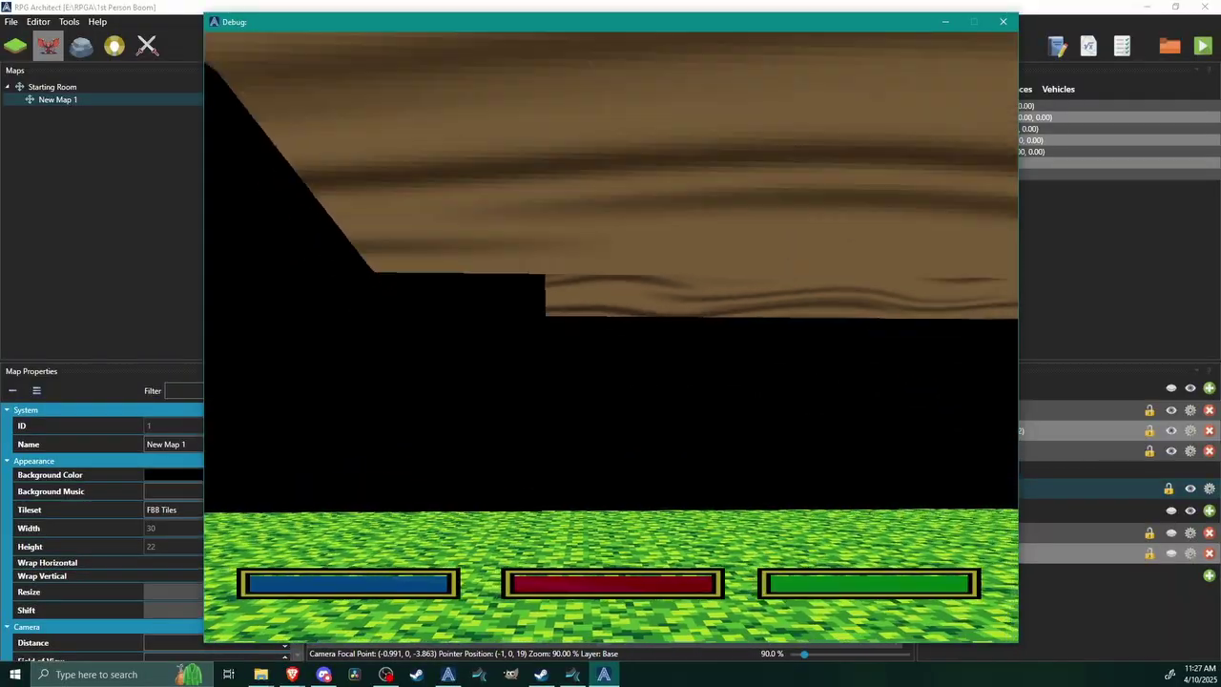
pyautogui.press('Right')
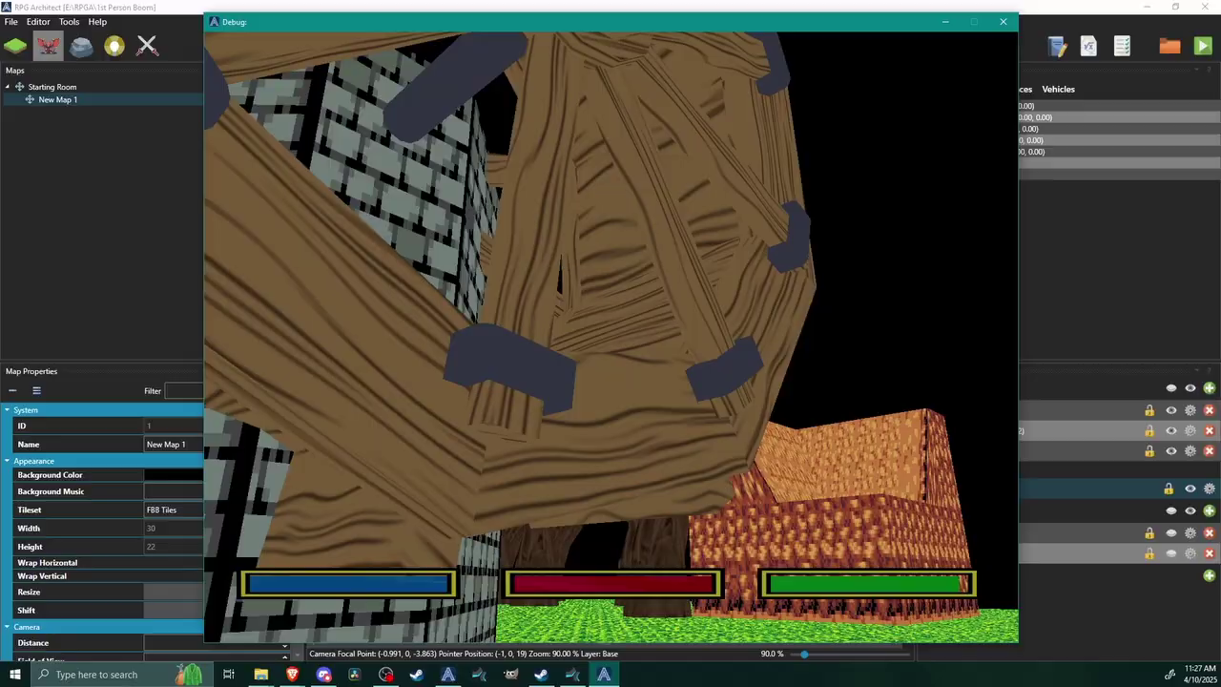
pyautogui.press('Down')
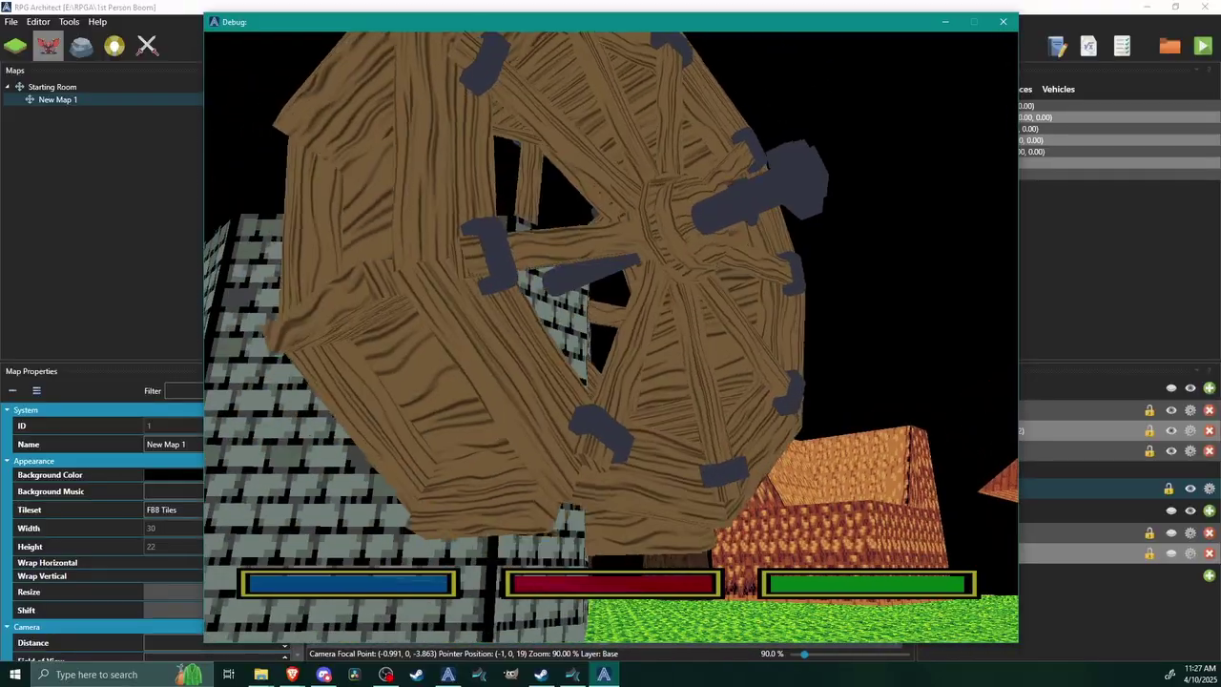
pyautogui.press('Right')
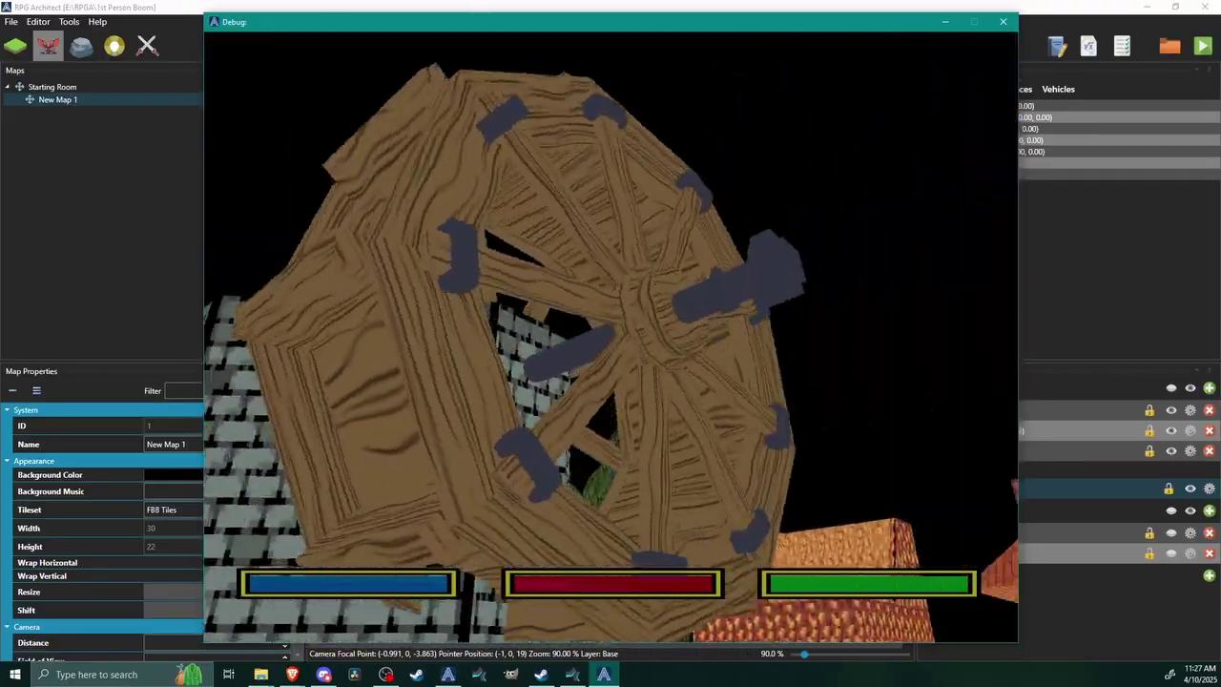
pyautogui.press('Escape')
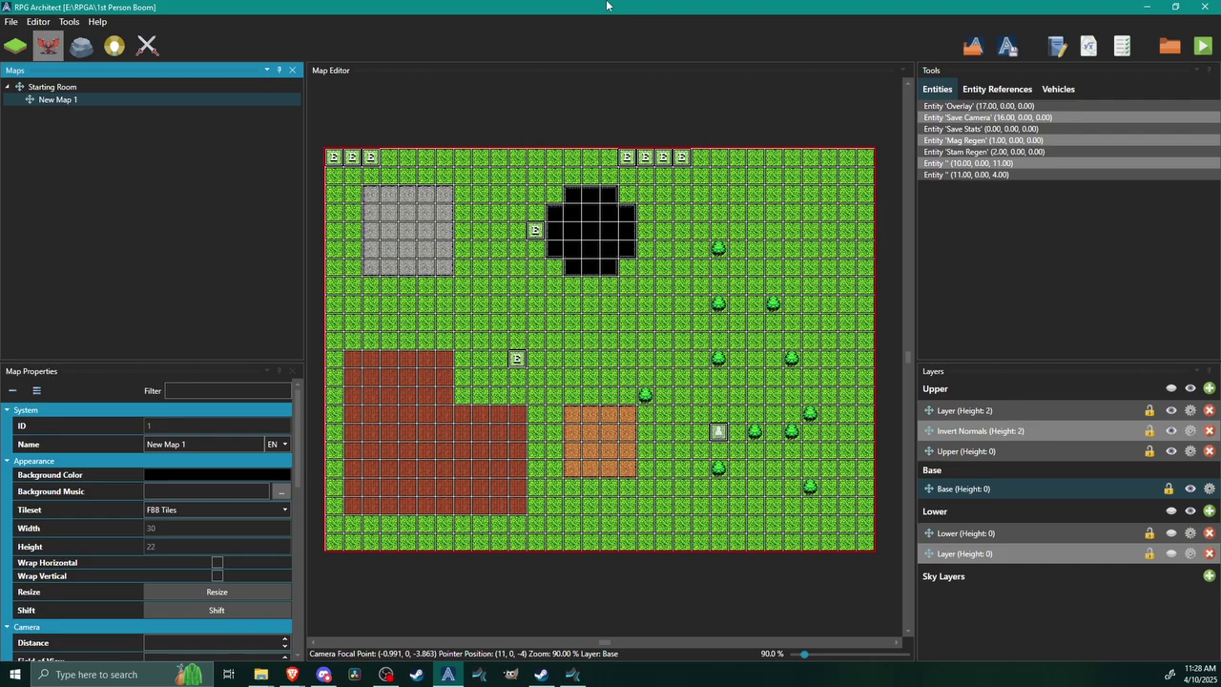
# Create a new entity at map position (14, 0, 9) and choose AliceRoomCombined.gltf as its model.
pyautogui.doubleClick(588, 332)
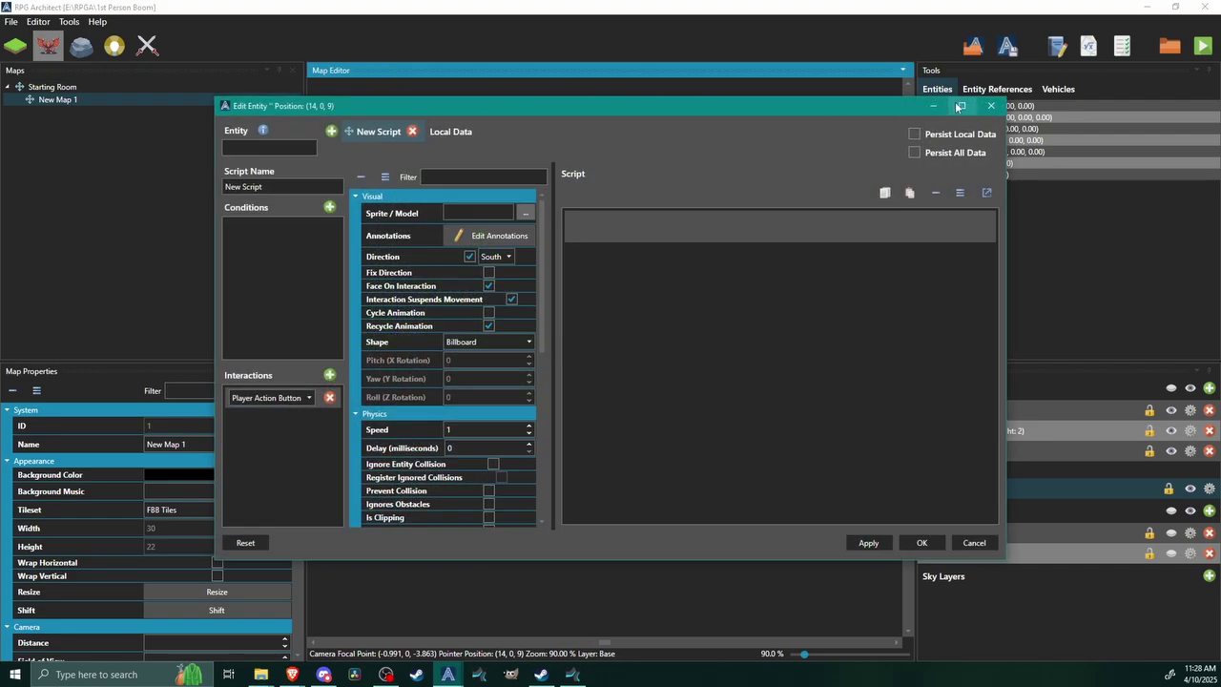
pyautogui.click(960, 106)
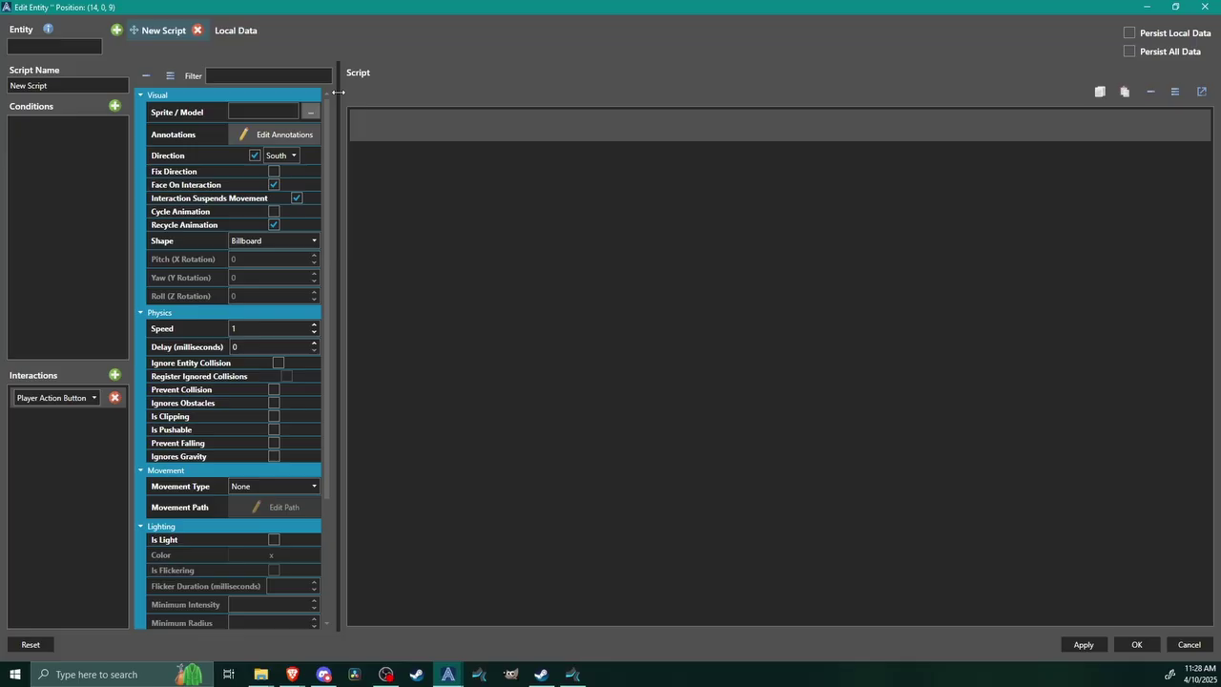
pyautogui.click(309, 111)
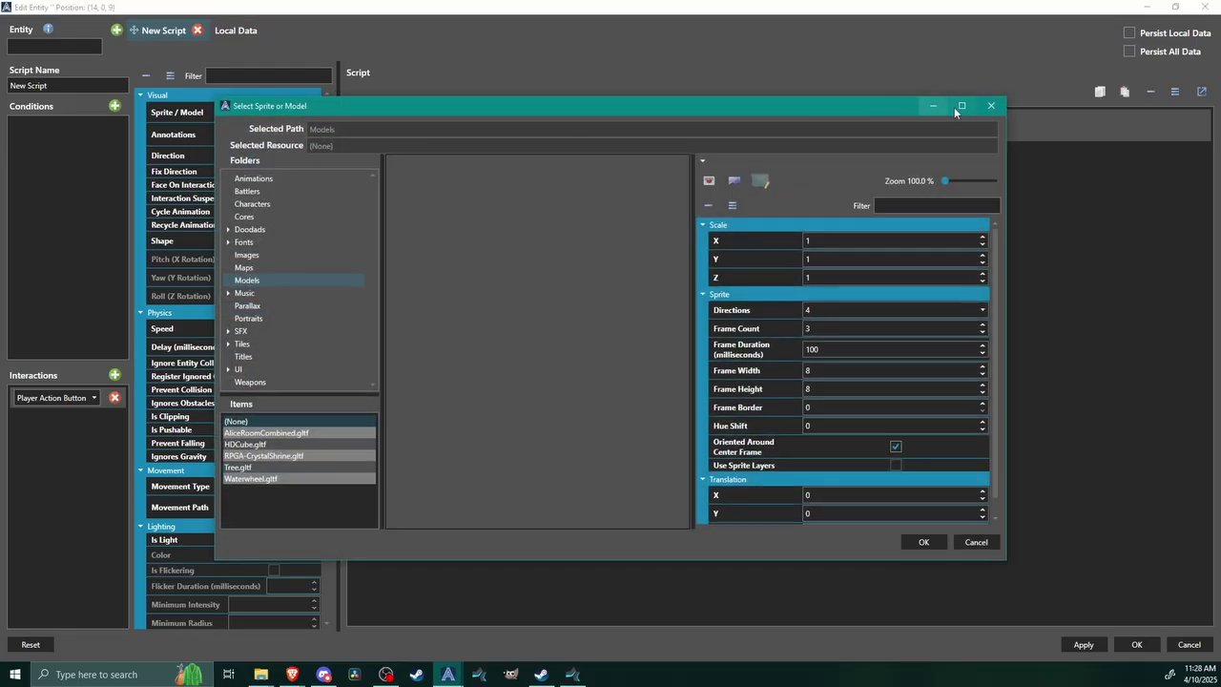
pyautogui.click(957, 107)
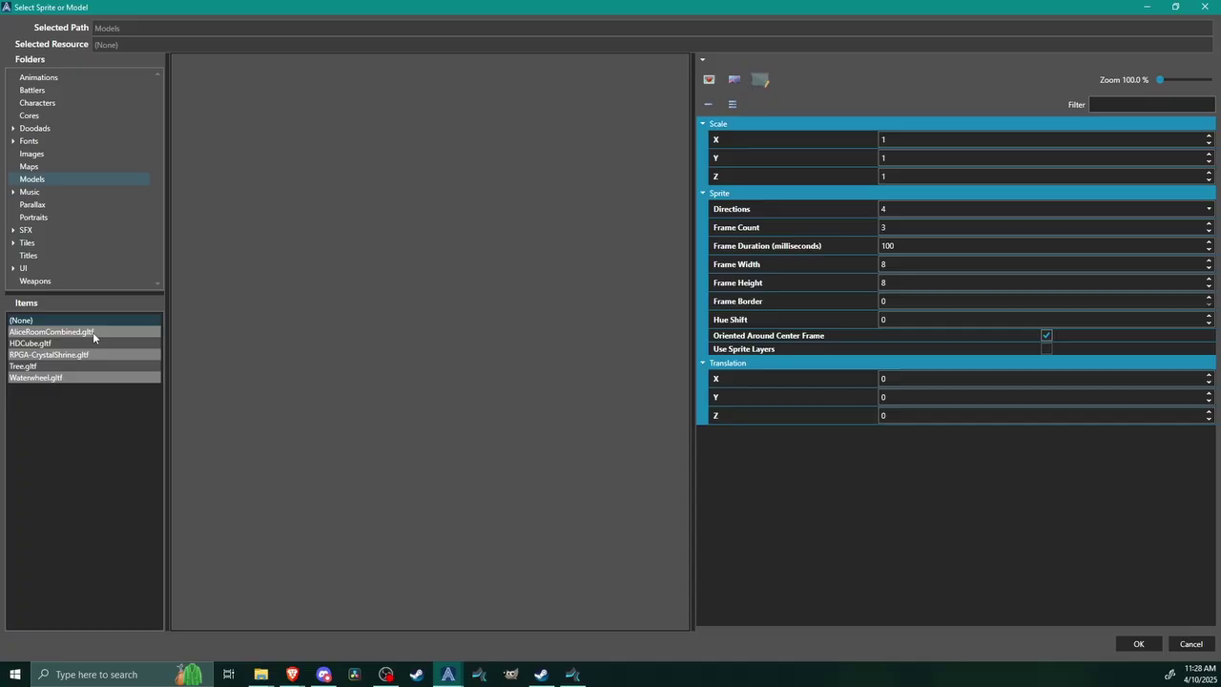
pyautogui.click(55, 333)
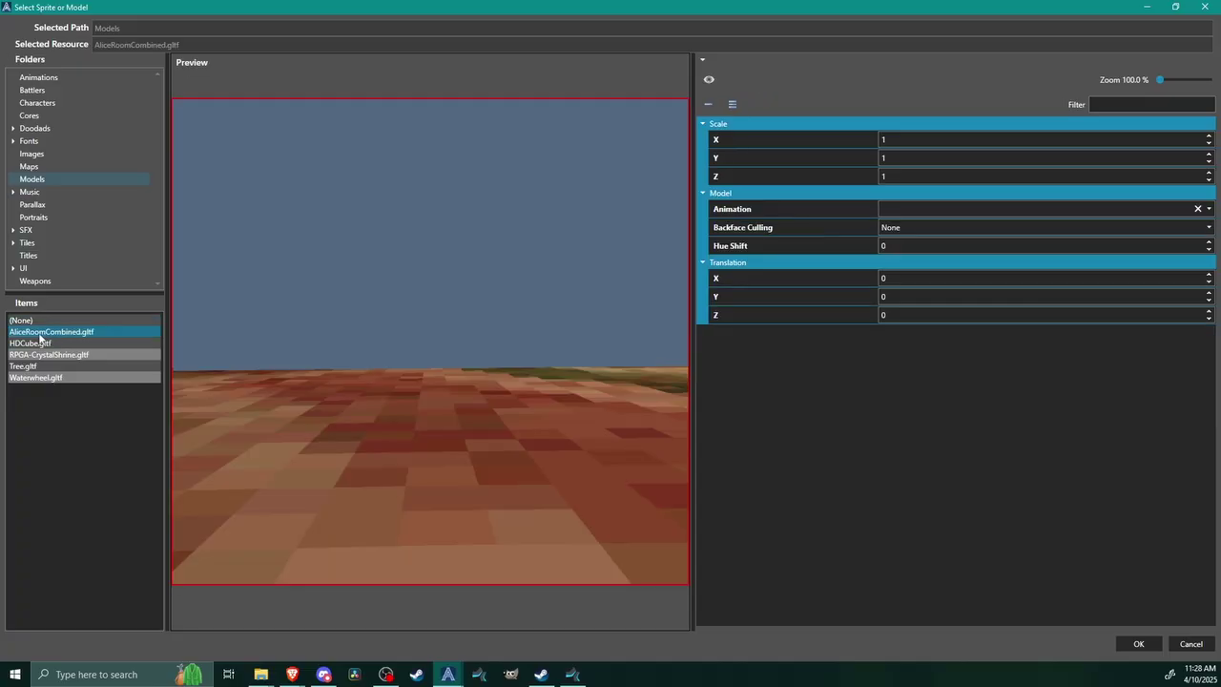
# Set the AliceRoomCombined model's scale to 0.1 in X, Y and Z and check it in the preview.
pyautogui.click(914, 137)
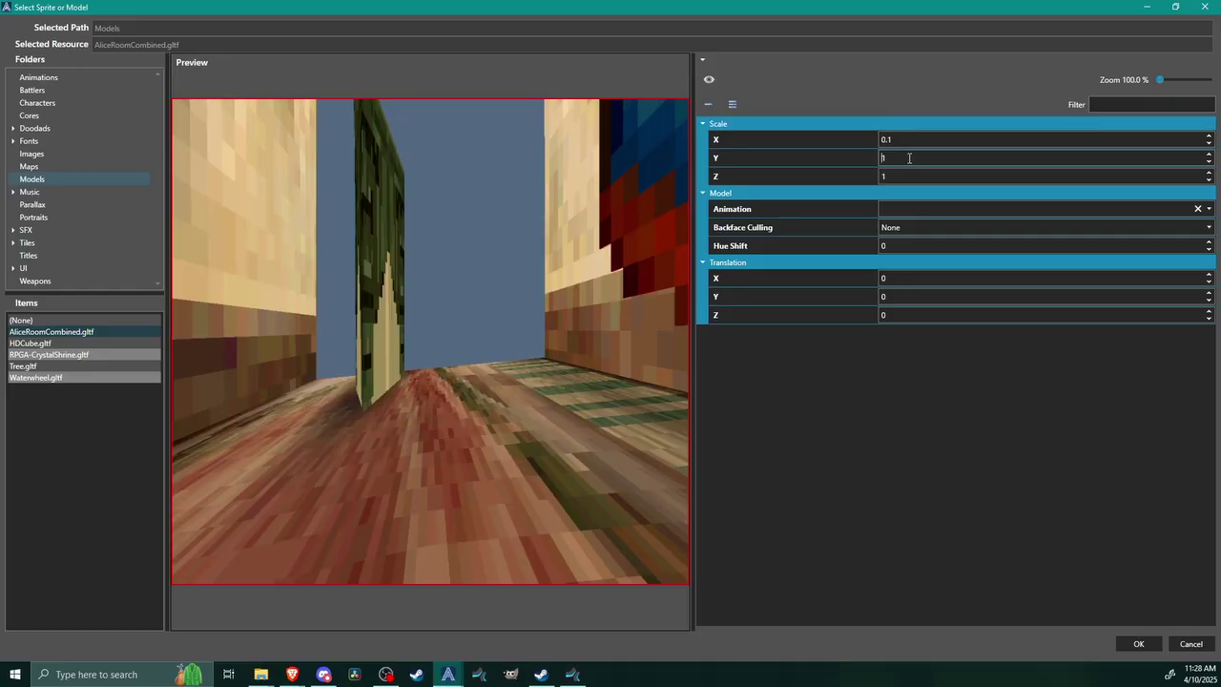
pyautogui.write('.')
pyautogui.click(907, 173)
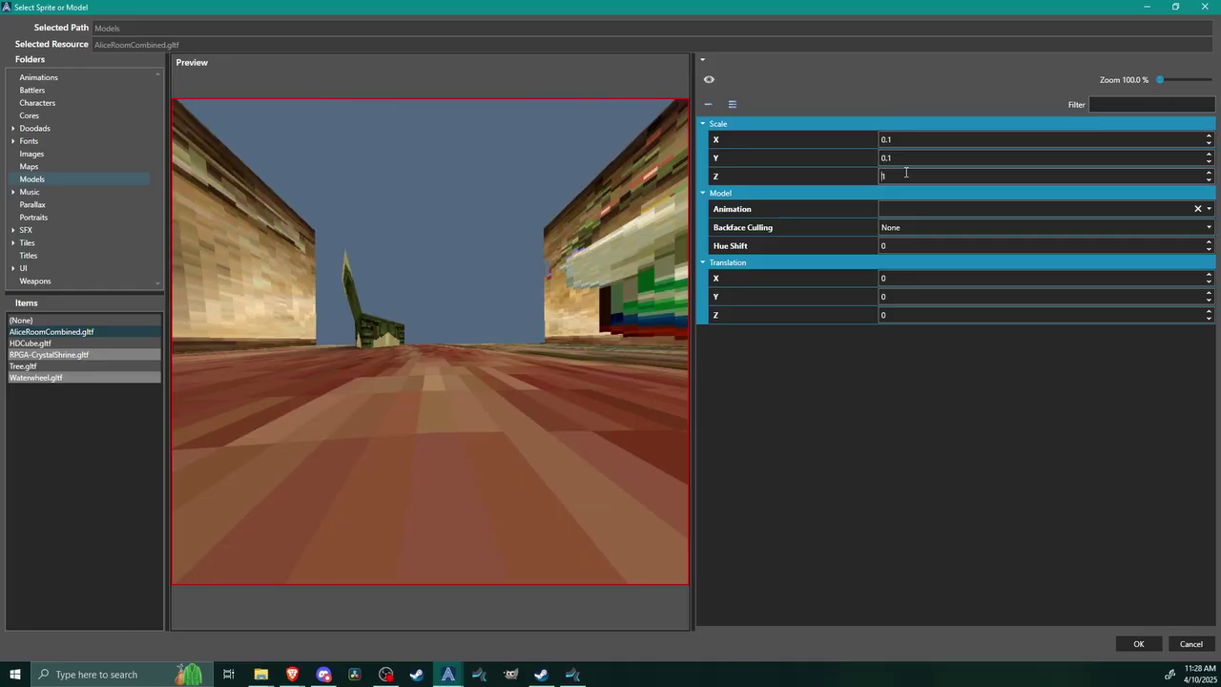
pyautogui.write('.')
pyautogui.scroll(-7, 482, 282)
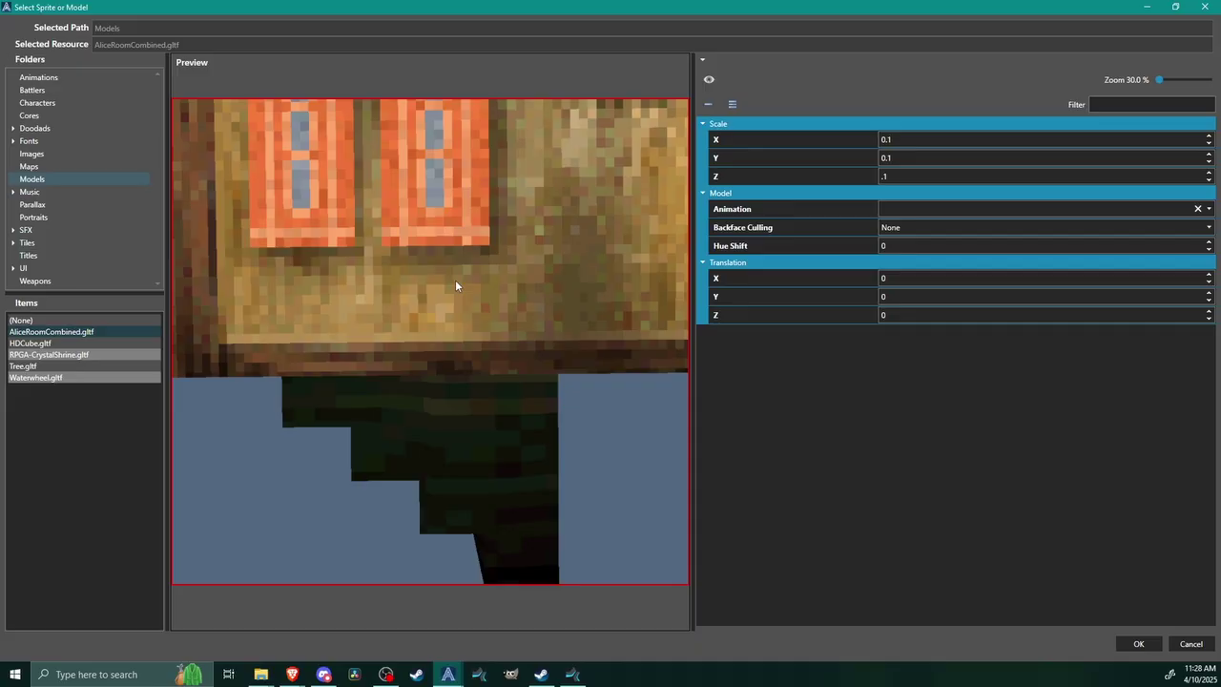
# Examine the AliceRoomCombined room in the preview from all sides, looking at its furniture and its inner and outer walls.
pyautogui.scroll(-1, 455, 285)
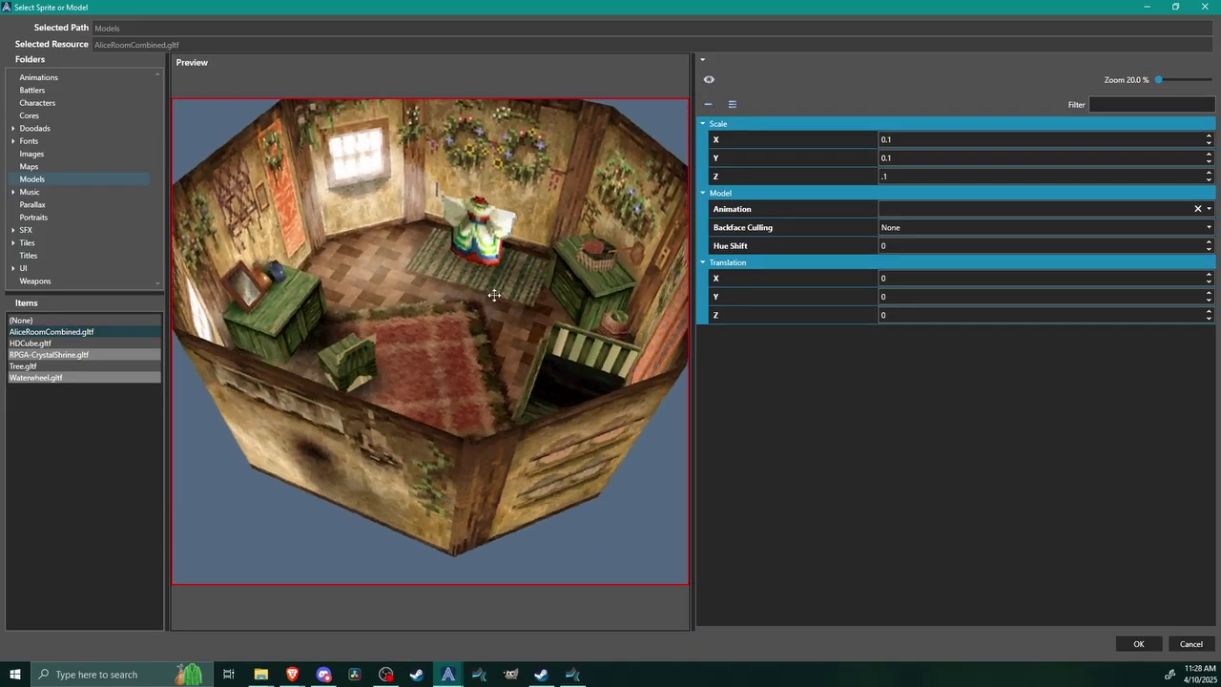
pyautogui.moveTo(494, 295); pyautogui.dragTo(407, 323)
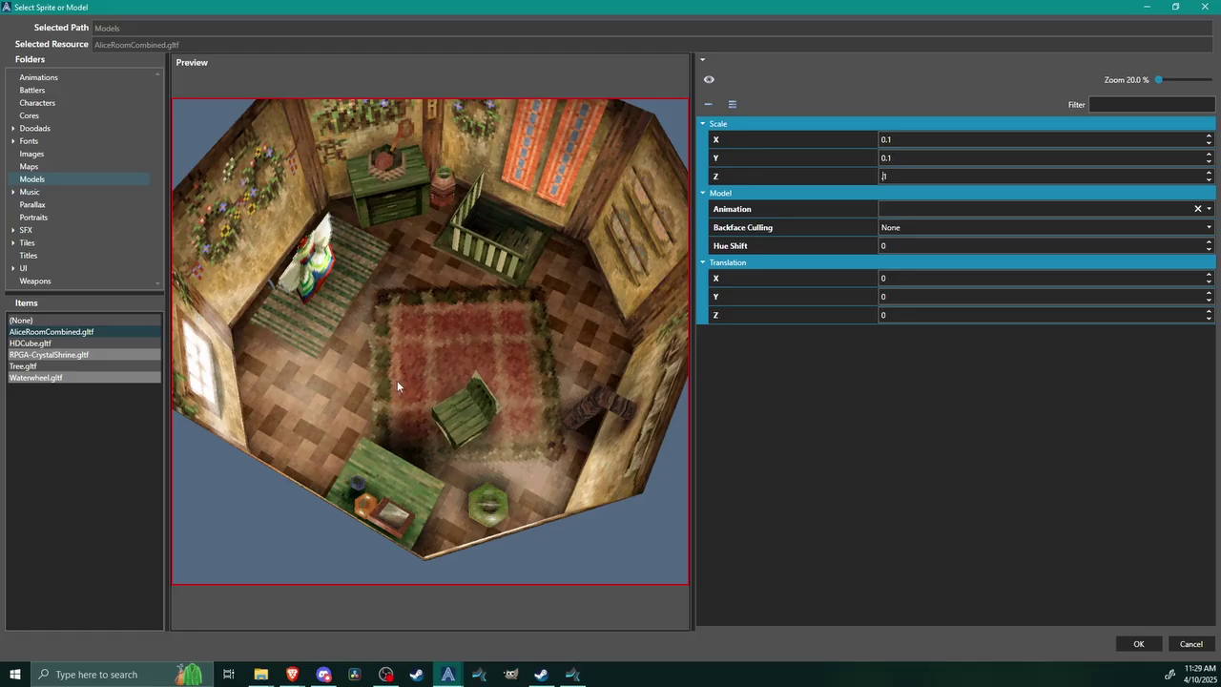
pyautogui.moveTo(456, 416); pyautogui.dragTo(419, 405)
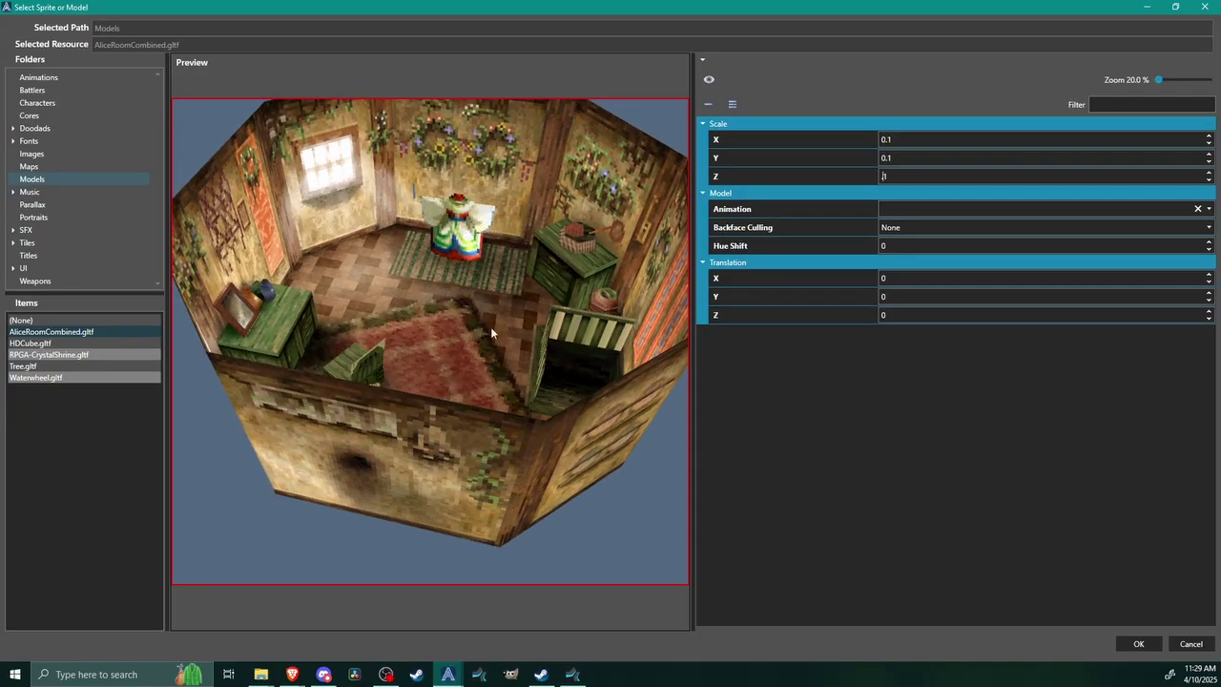
pyautogui.moveTo(424, 307); pyautogui.dragTo(409, 338)
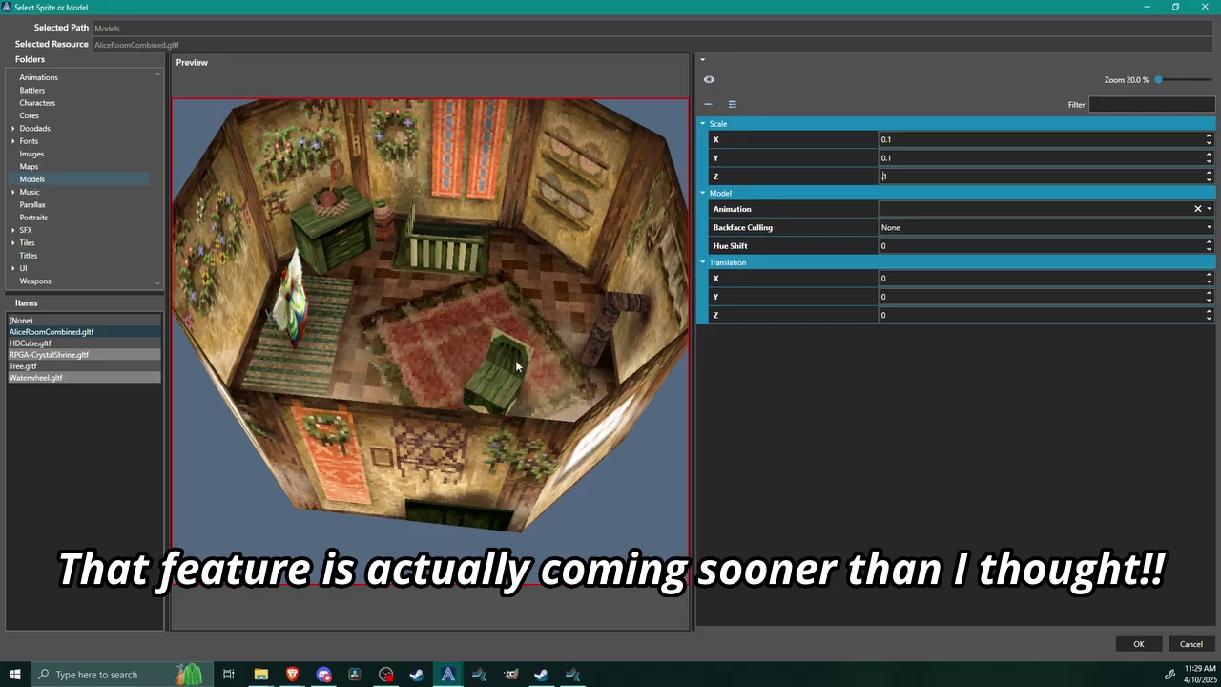
pyautogui.moveTo(515, 359); pyautogui.dragTo(450, 354)
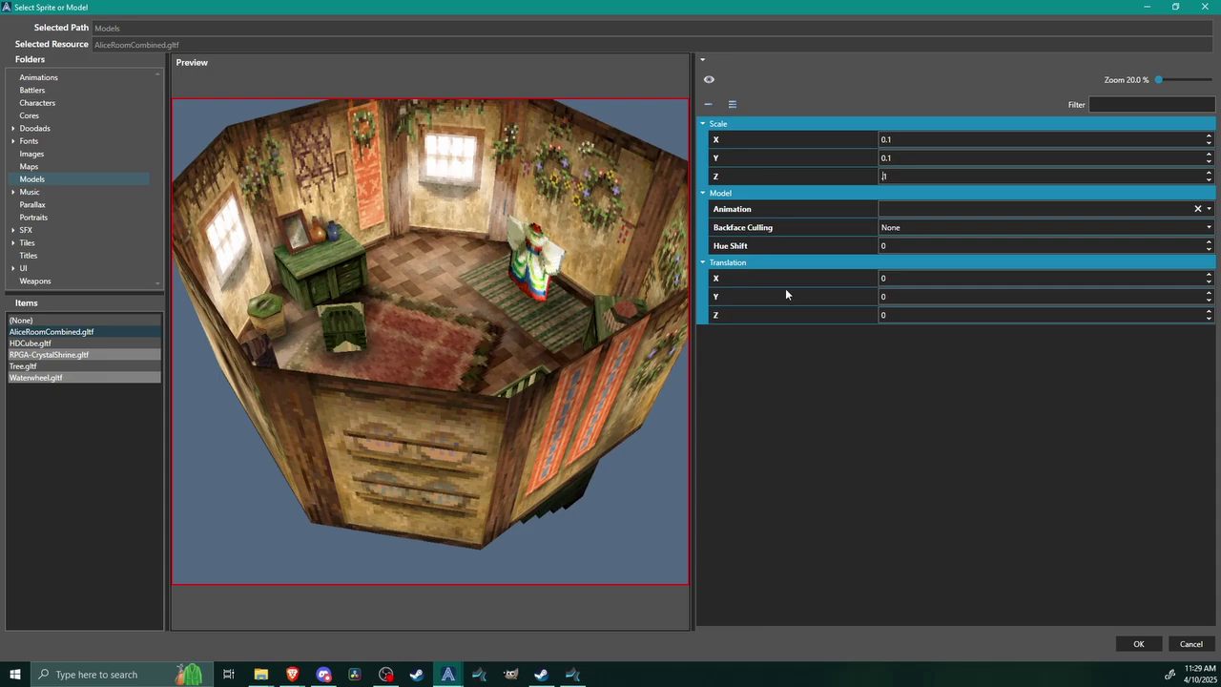
pyautogui.write('.')
pyautogui.moveTo(320, 268); pyautogui.dragTo(447, 375)
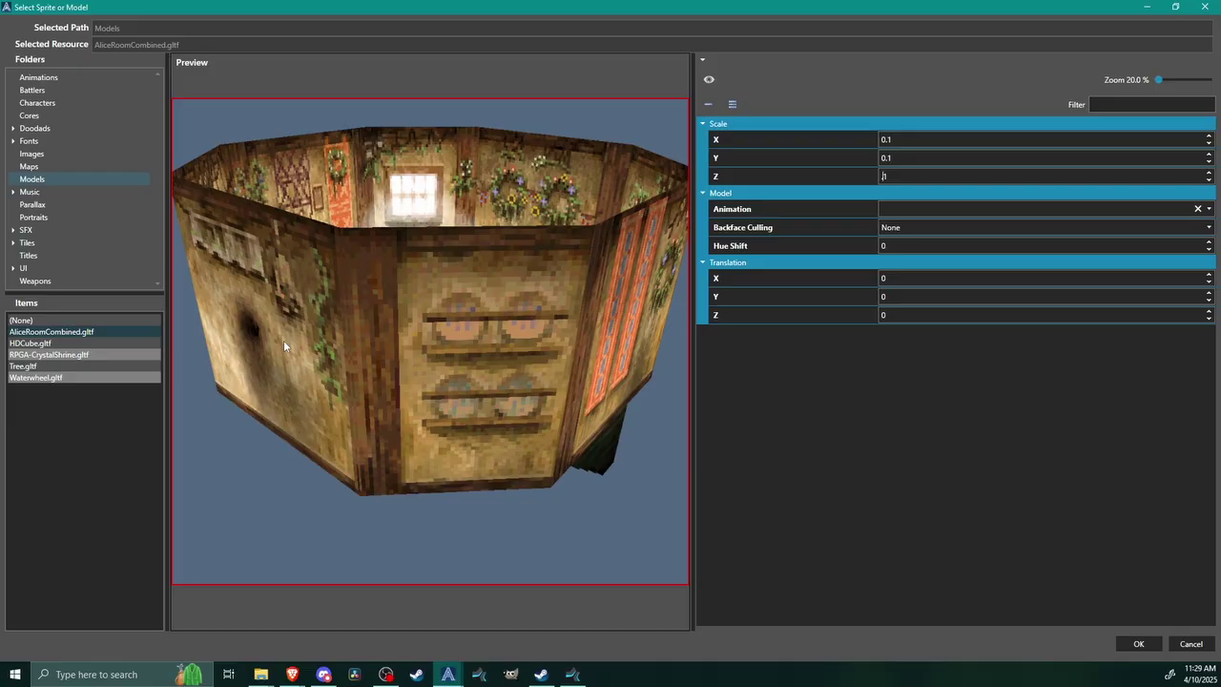
pyautogui.moveTo(496, 256); pyautogui.dragTo(505, 301)
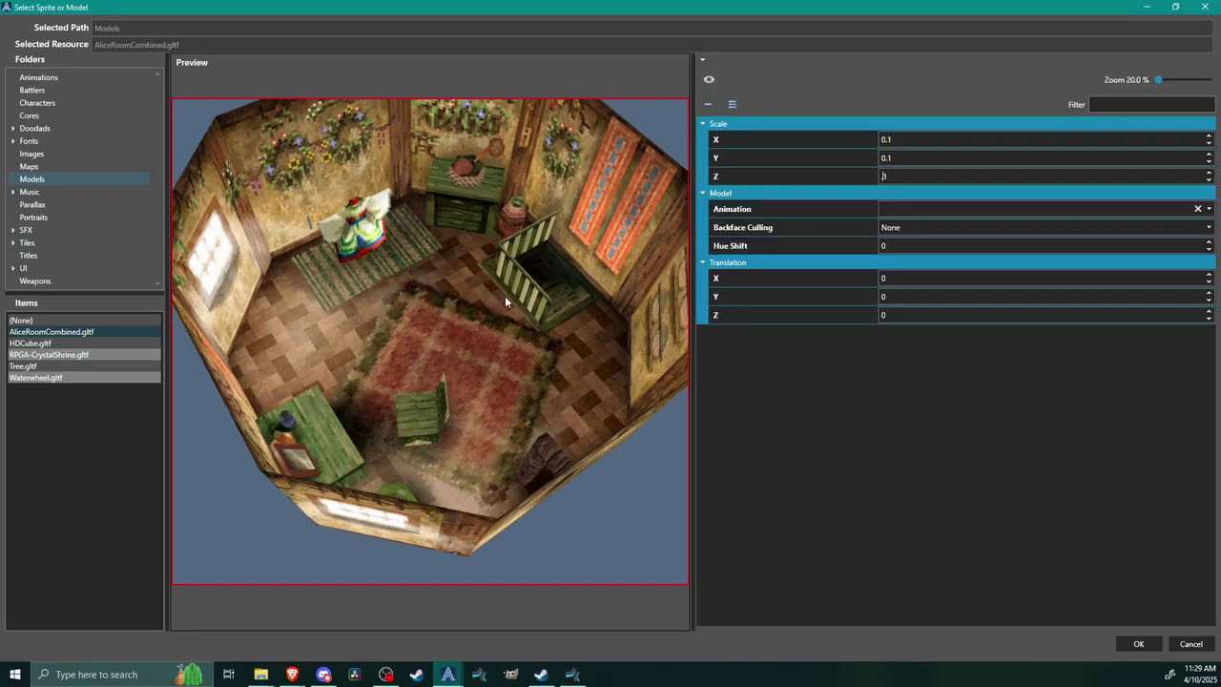
pyautogui.moveTo(469, 346)
pyautogui.mouseDown()
pyautogui.moveTo(434, 353)
pyautogui.moveTo(463, 345)
pyautogui.mouseUp()
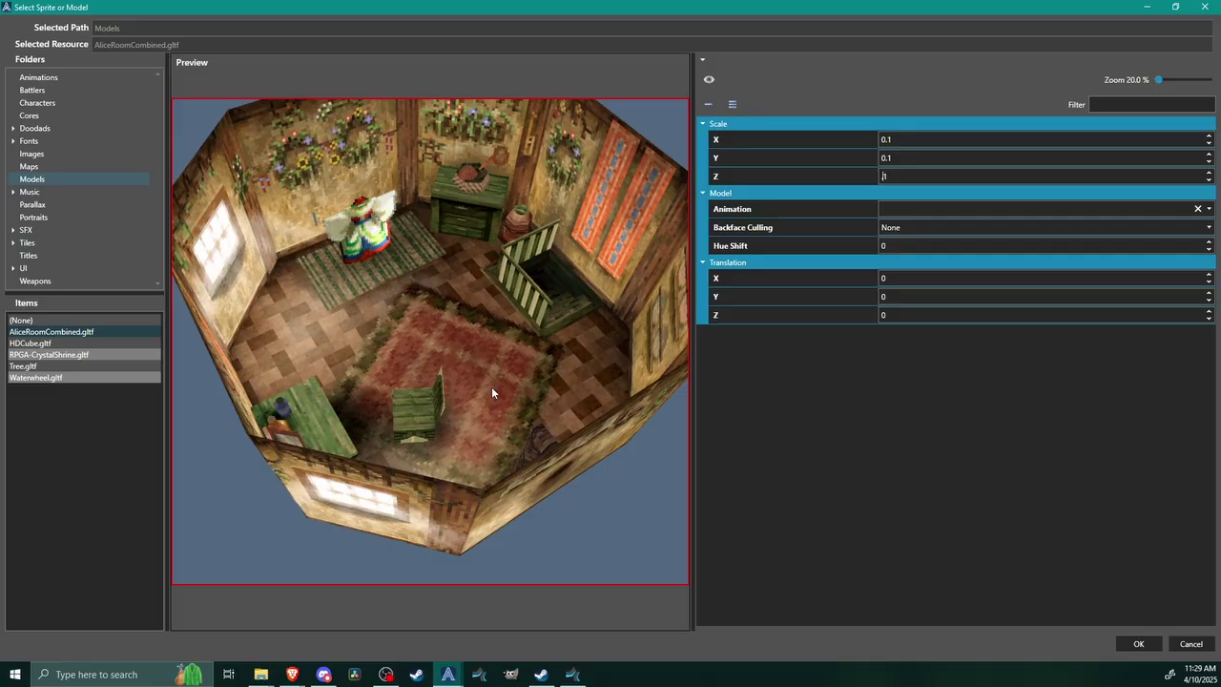
pyautogui.moveTo(493, 389); pyautogui.dragTo(629, 266)
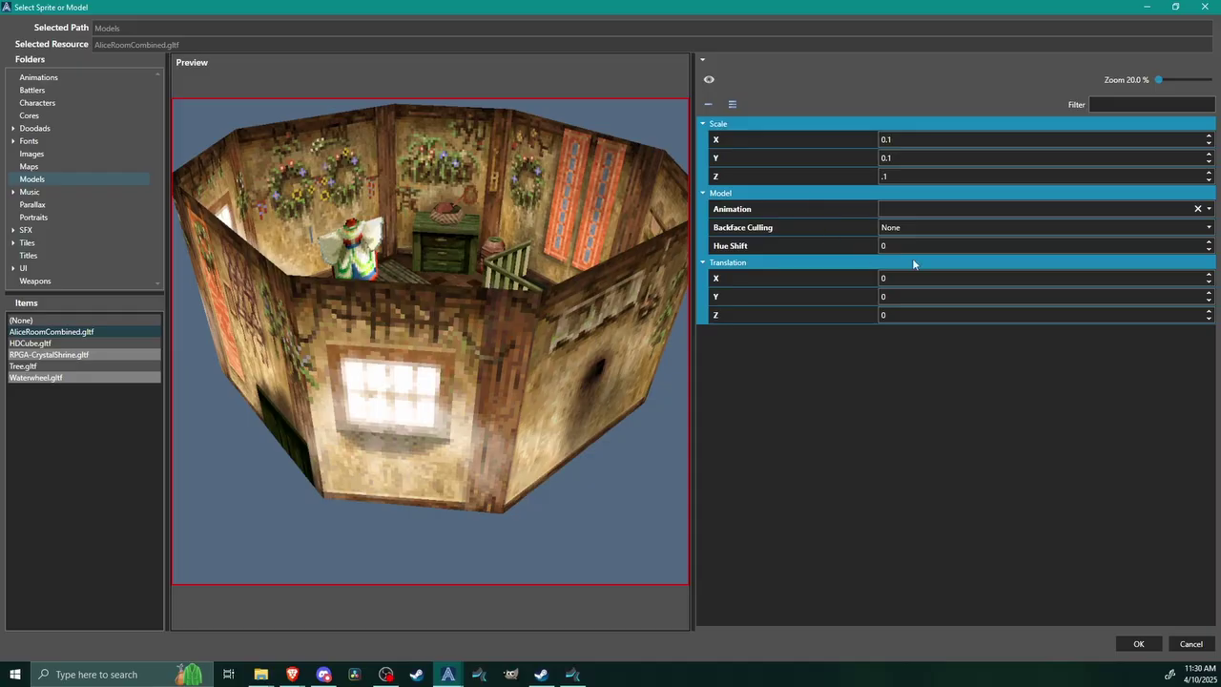
# Keep the room model's Backface Culling at None and examine how its near walls are drawn from several angles.
pyautogui.click(901, 227)
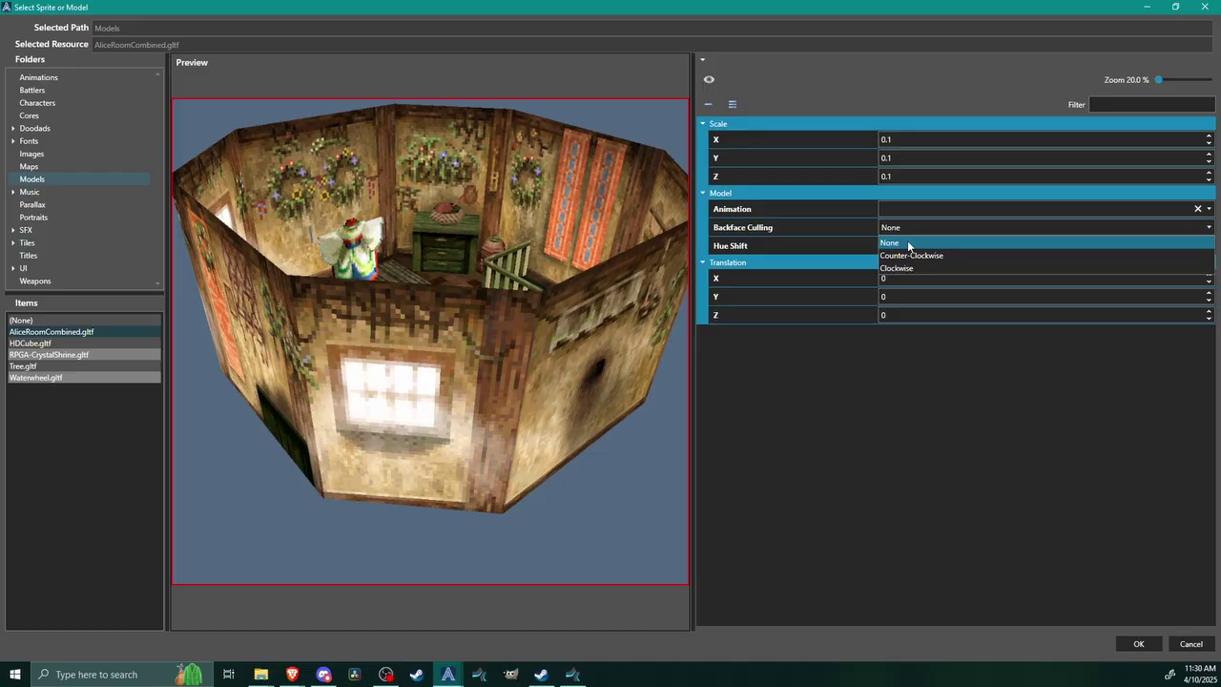
pyautogui.click(910, 244)
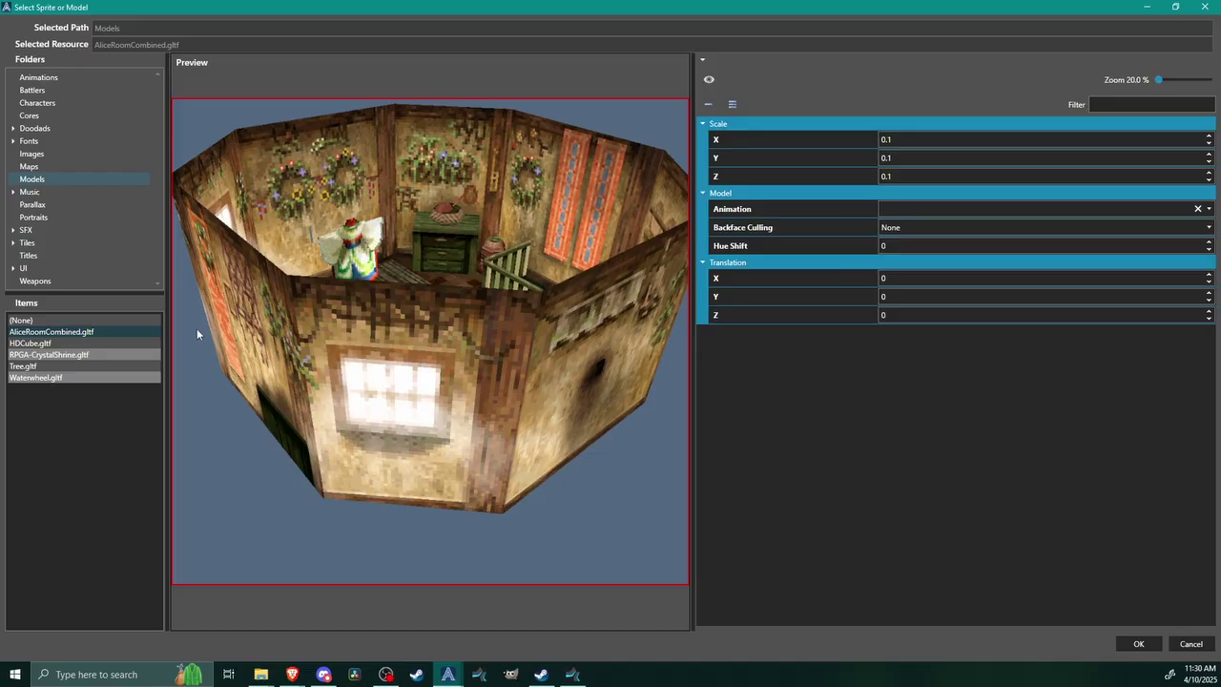
pyautogui.moveTo(198, 333); pyautogui.dragTo(249, 209)
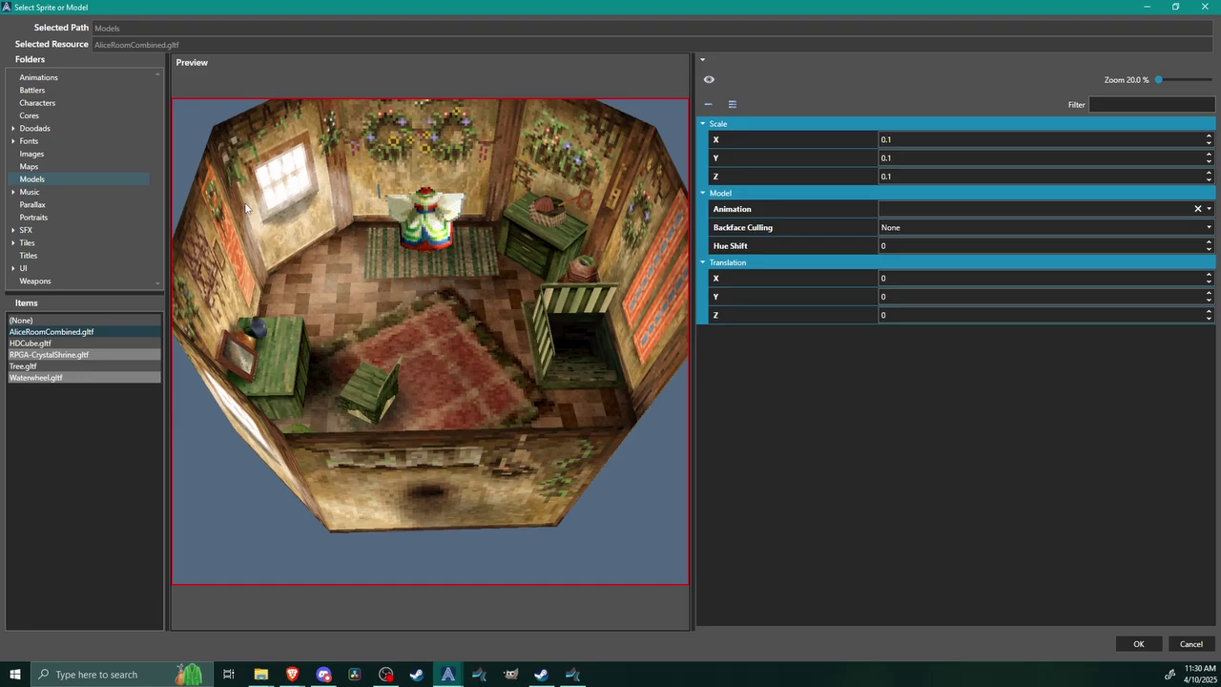
pyautogui.moveTo(294, 250); pyautogui.dragTo(470, 283)
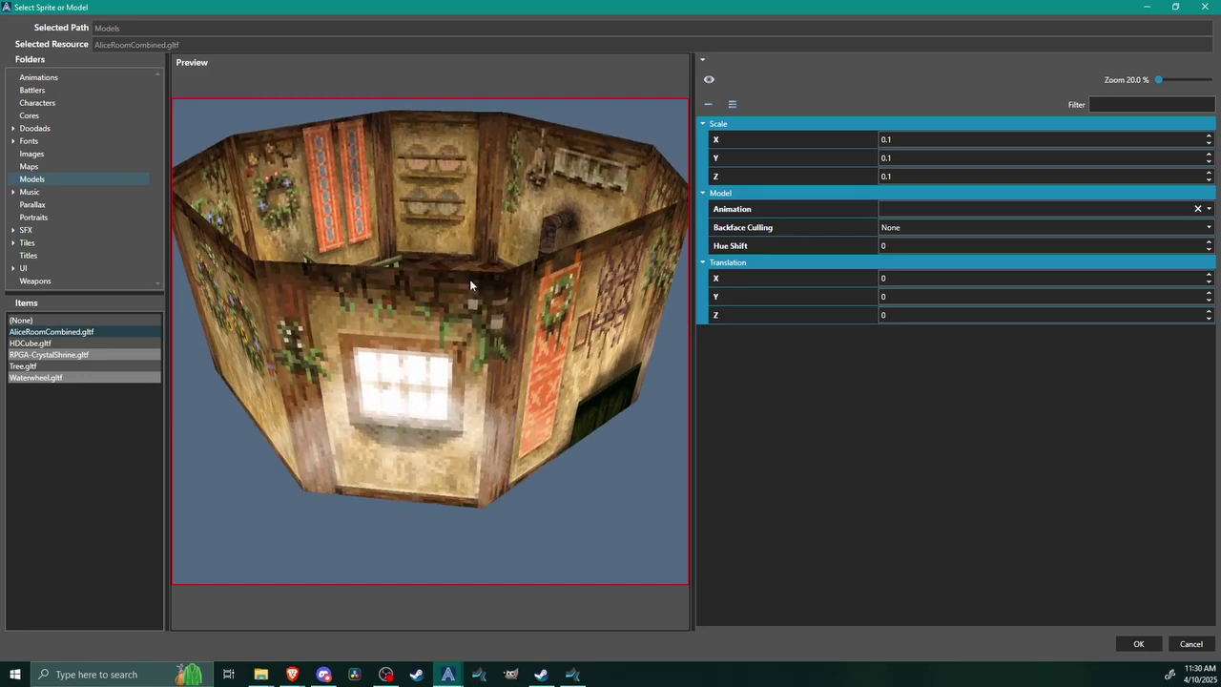
# Set the room model's Backface Culling to Clockwise and inspect the interior through the near walls from several angles and distances.
pyautogui.click(918, 227)
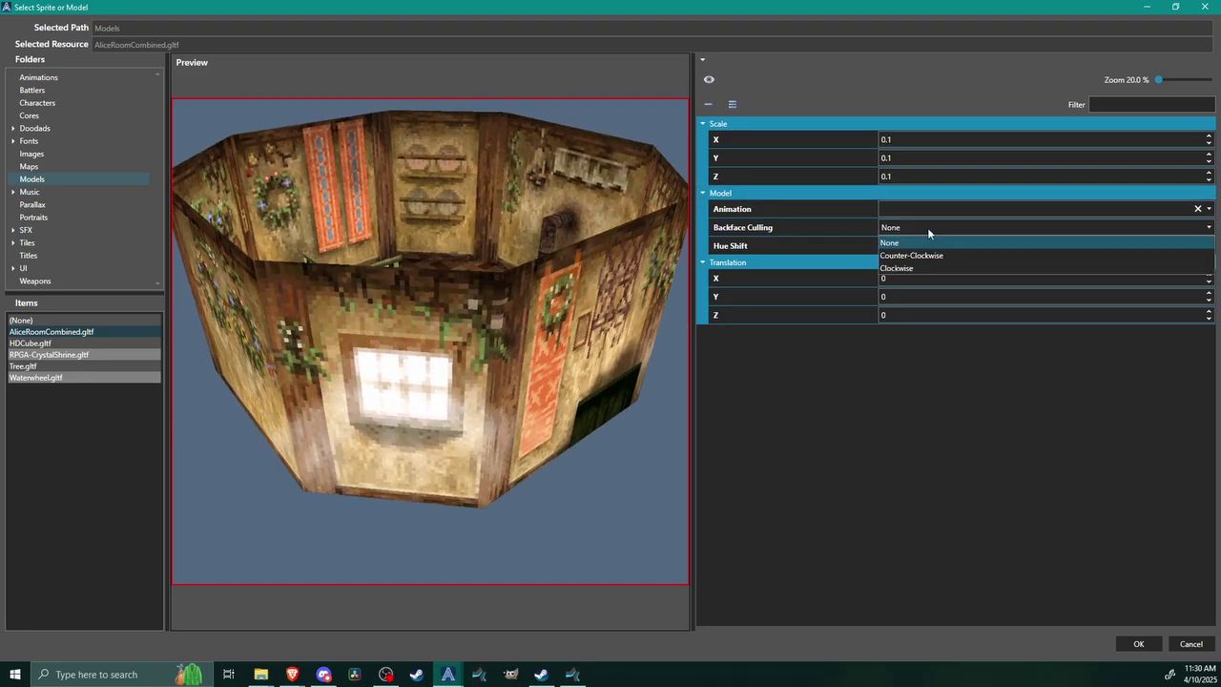
pyautogui.click(897, 268)
pyautogui.moveTo(387, 267); pyautogui.dragTo(353, 353)
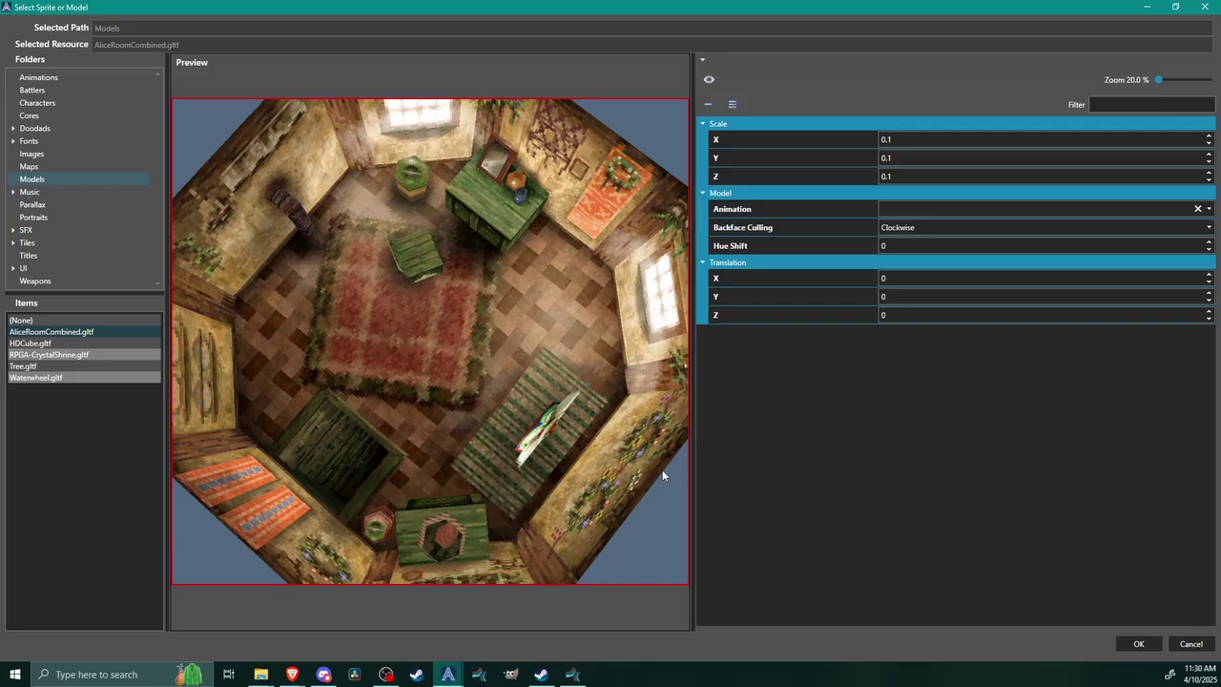
pyautogui.moveTo(396, 431); pyautogui.dragTo(493, 395)
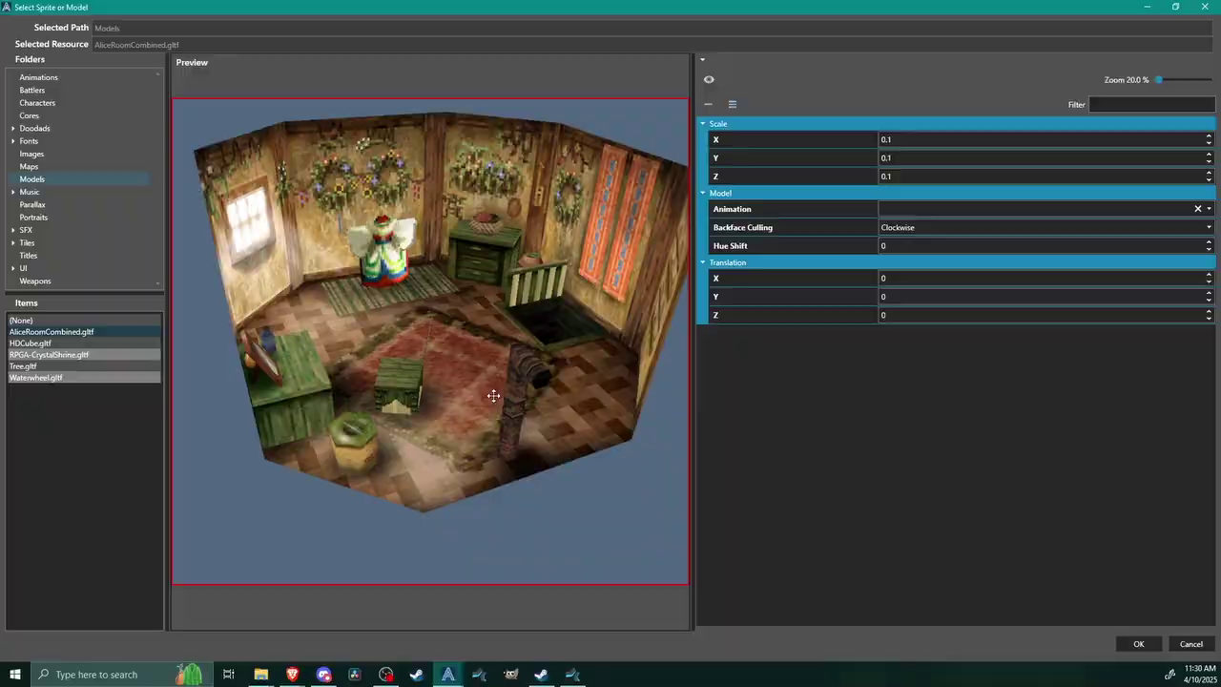
pyautogui.moveTo(300, 373); pyautogui.dragTo(315, 380)
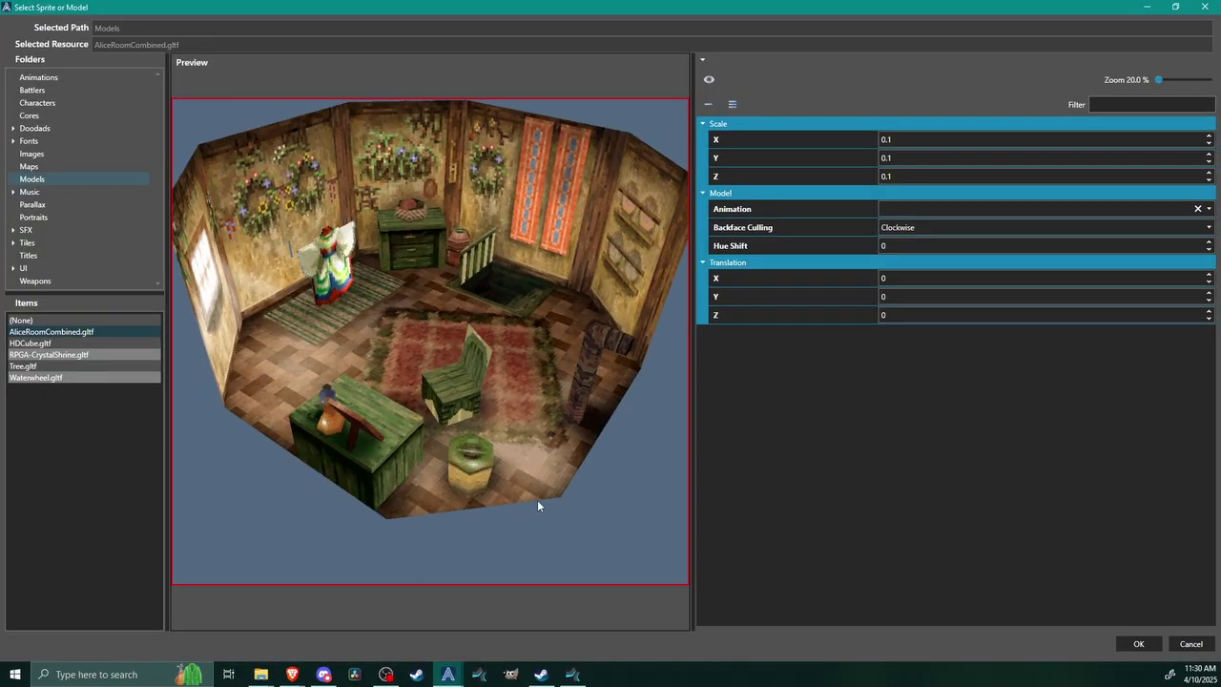
pyautogui.moveTo(186, 344); pyautogui.dragTo(418, 330)
pyautogui.scroll(2, 418, 330)
pyautogui.scroll(-3, 418, 331)
pyautogui.scroll(5, 424, 334)
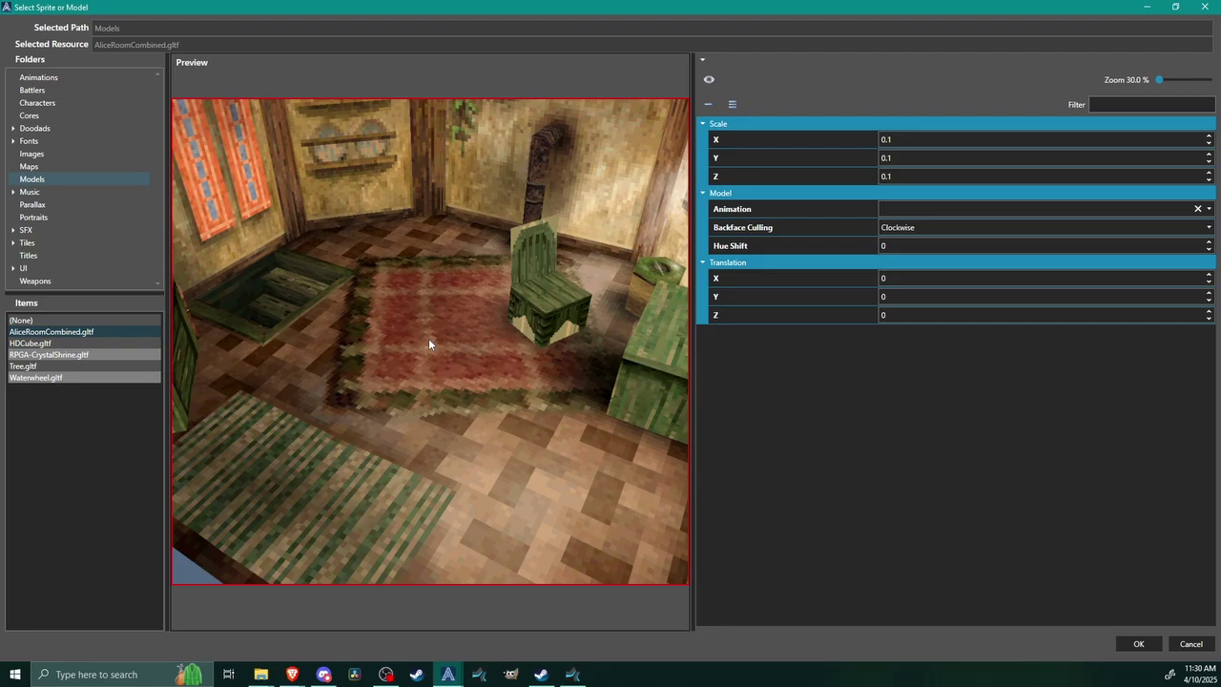
pyautogui.scroll(-5, 423, 334)
pyautogui.moveTo(425, 332)
pyautogui.mouseDown()
pyautogui.moveTo(394, 331)
pyautogui.moveTo(423, 330)
pyautogui.moveTo(404, 340)
pyautogui.mouseUp()
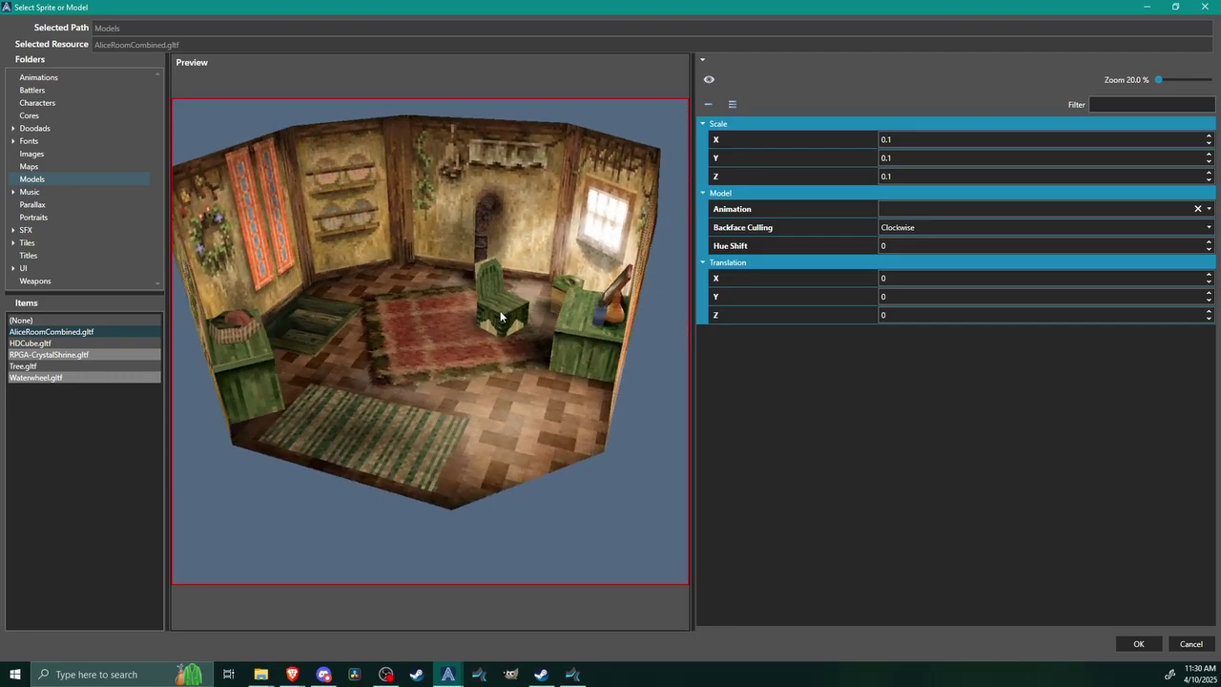
pyautogui.moveTo(500, 316); pyautogui.dragTo(572, 316)
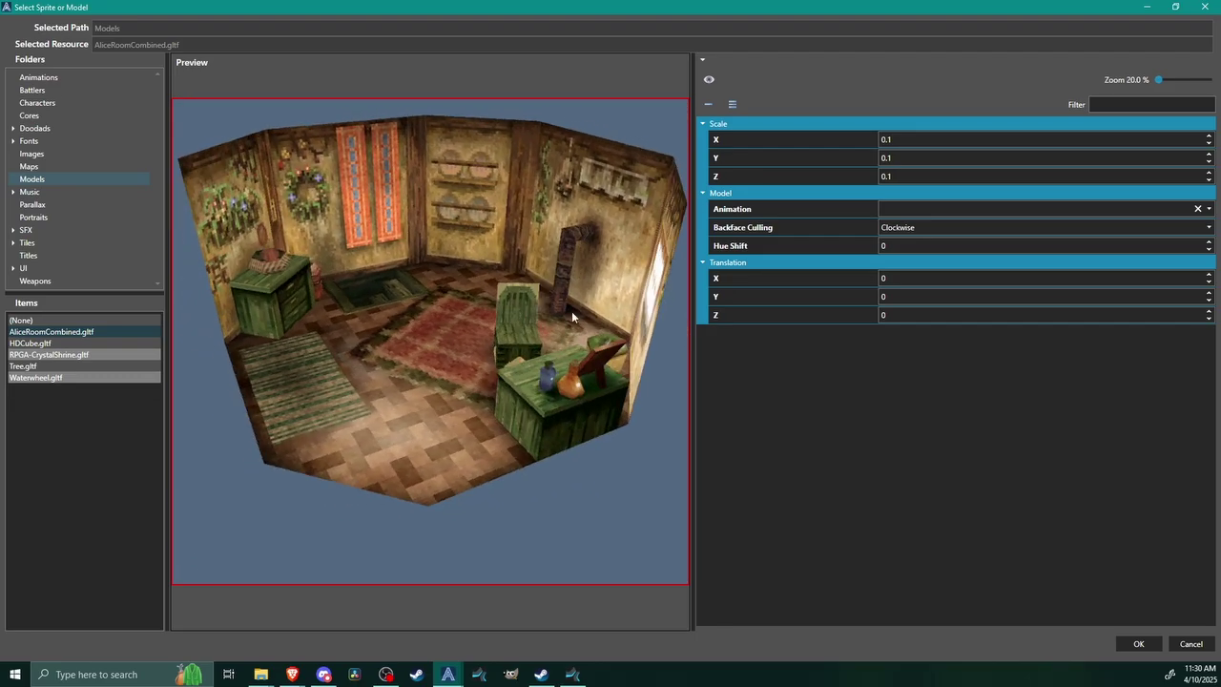
# Switch the room model's Backface Culling to Counter-Clockwise and inspect the walls in the preview.
pyautogui.click(918, 227)
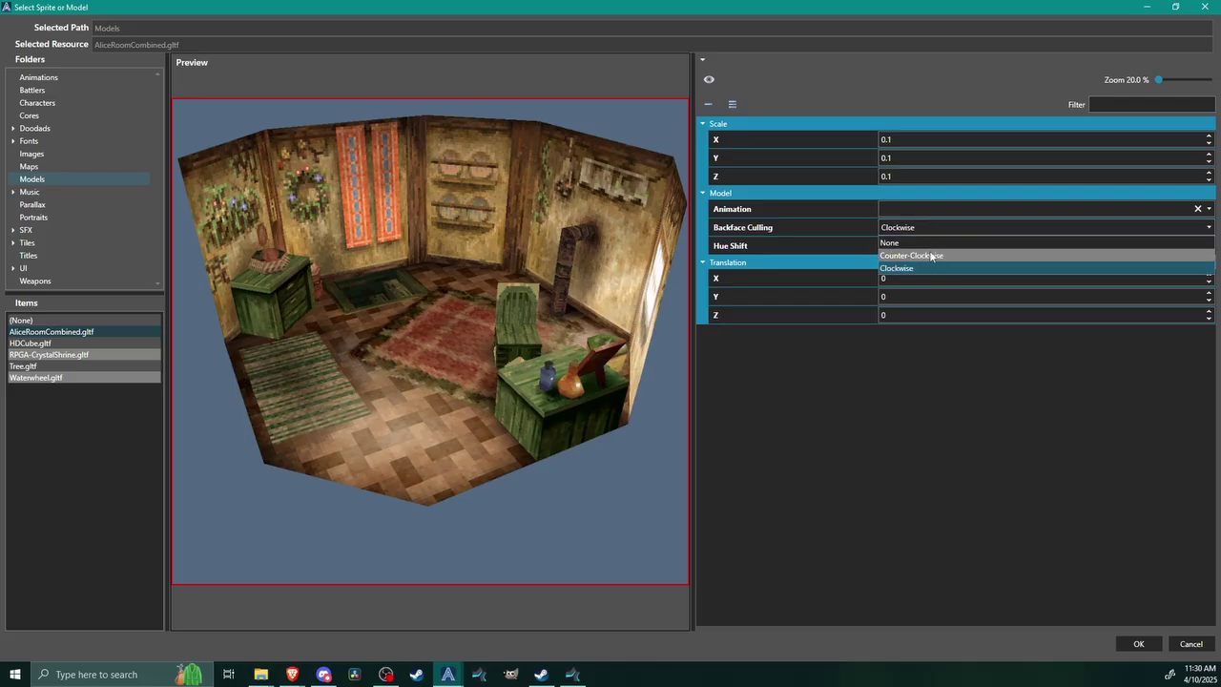
pyautogui.click(932, 255)
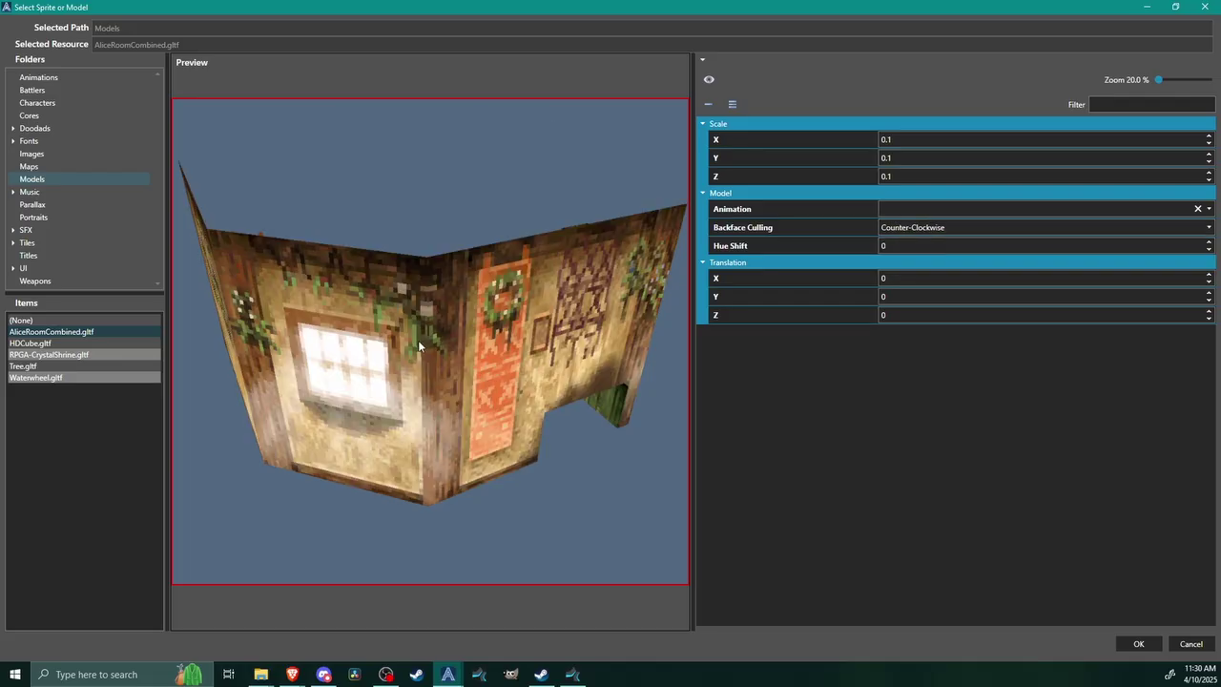
pyautogui.moveTo(408, 348); pyautogui.dragTo(534, 346)
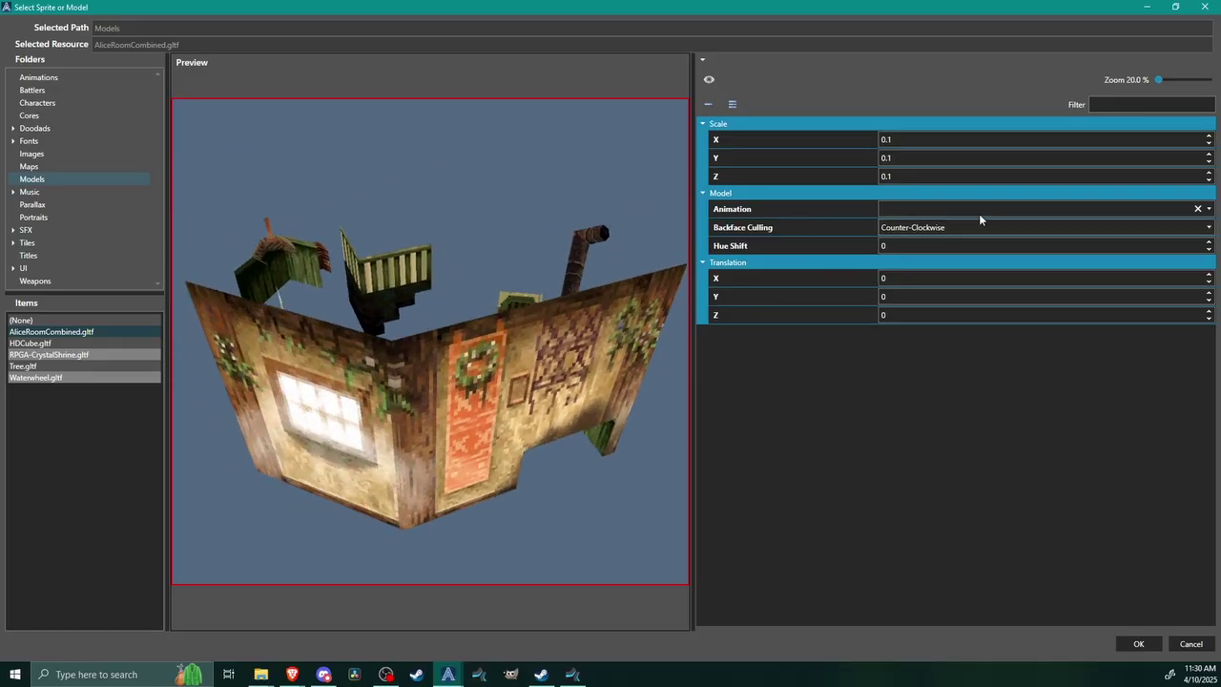
# Preview the HDCube.gltf model with Backface Culling set to Clockwise and view the cube from different angles.
pyautogui.click(42, 345)
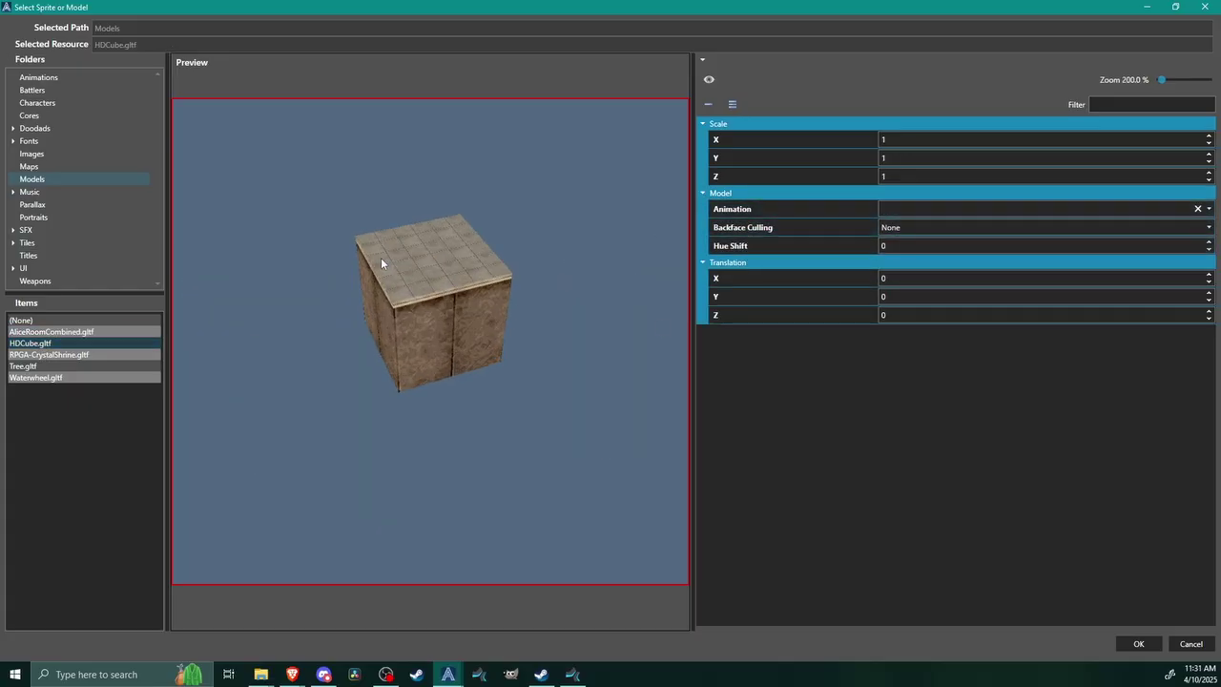
pyautogui.moveTo(443, 247); pyautogui.dragTo(373, 224)
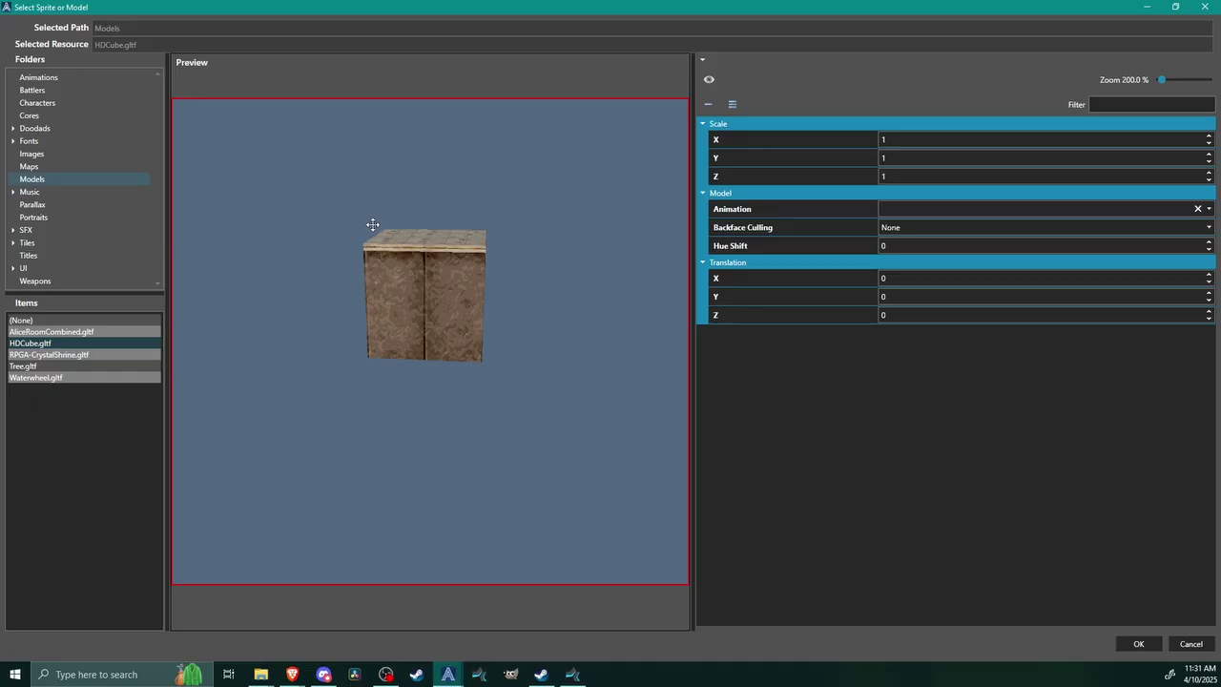
pyautogui.click(902, 227)
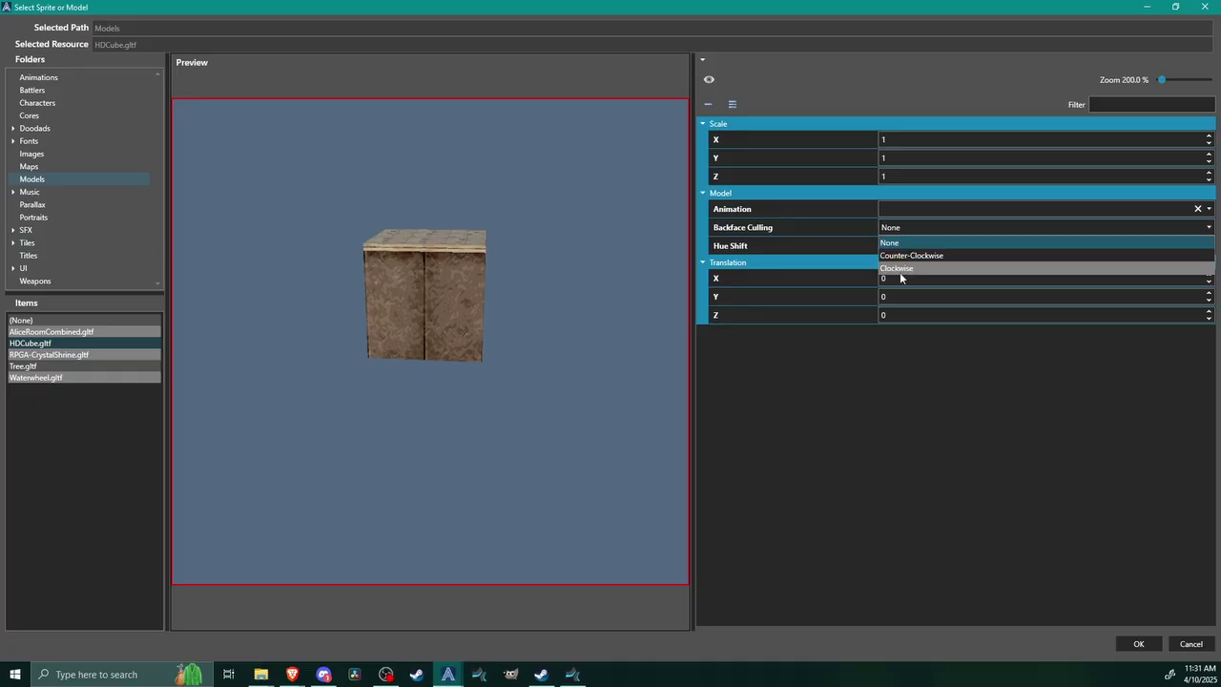
pyautogui.click(906, 270)
pyautogui.moveTo(395, 273); pyautogui.dragTo(420, 260)
# Change HDCube's Backface Culling to Counter-Clockwise and inspect the cube's inner faces from above and below.
pyautogui.click(918, 231)
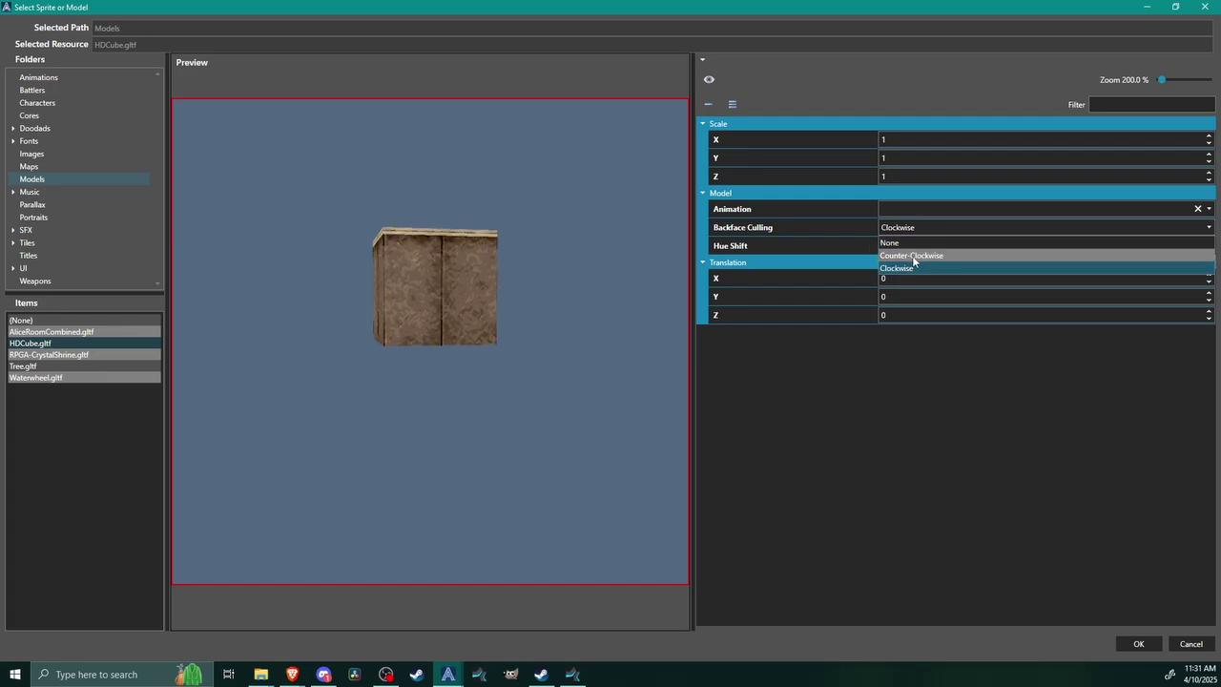
pyautogui.click(913, 256)
pyautogui.moveTo(382, 286); pyautogui.dragTo(428, 304)
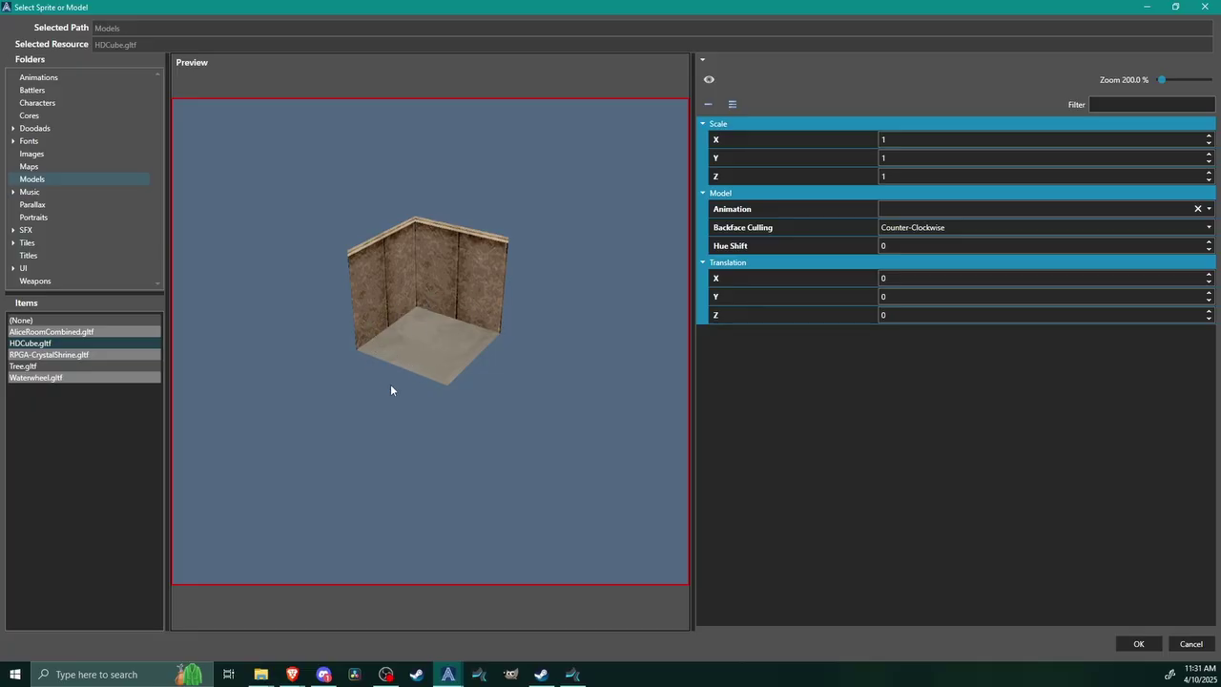
pyautogui.moveTo(390, 385); pyautogui.dragTo(436, 267)
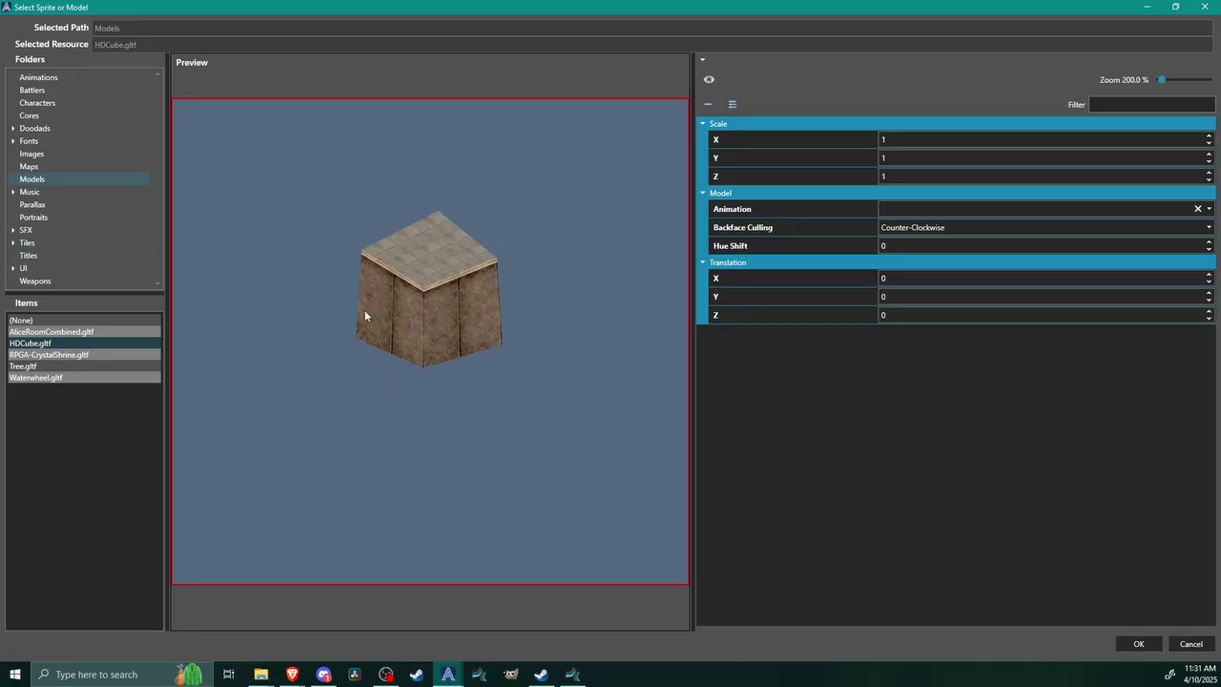
pyautogui.moveTo(365, 315); pyautogui.dragTo(444, 342)
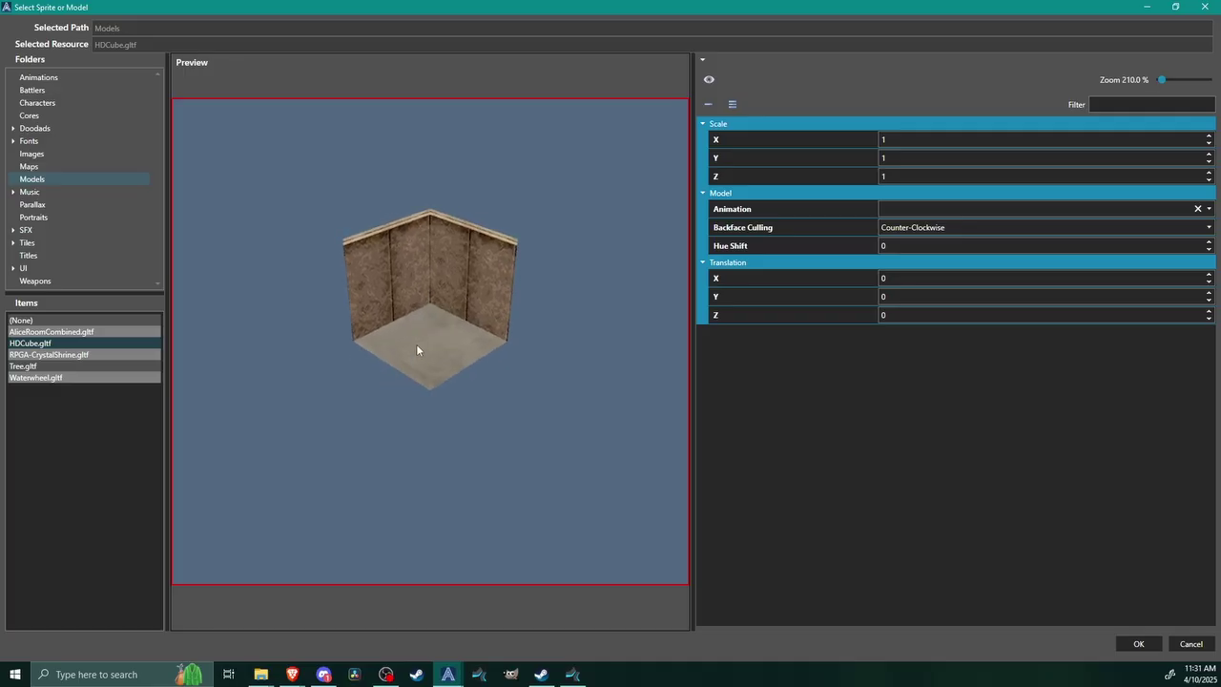
# Choose AliceRoomCombined.gltf as the model again and set its Backface Culling to None.
pyautogui.click(59, 332)
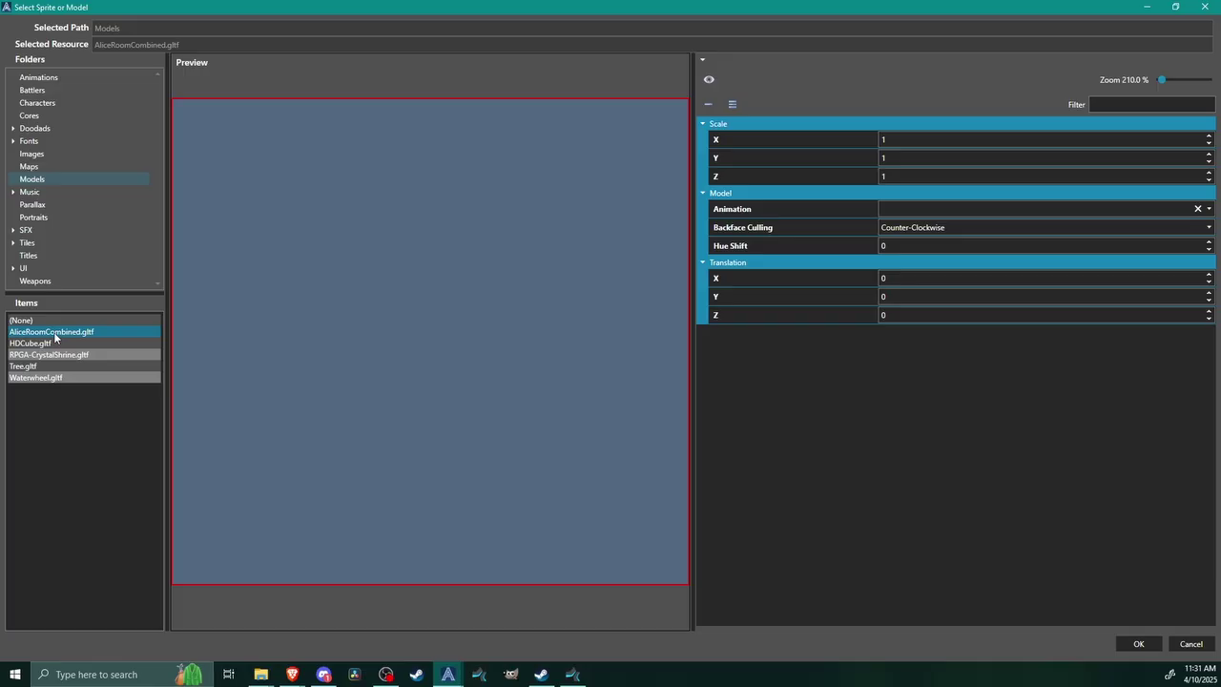
pyautogui.click(924, 229)
pyautogui.click(918, 236)
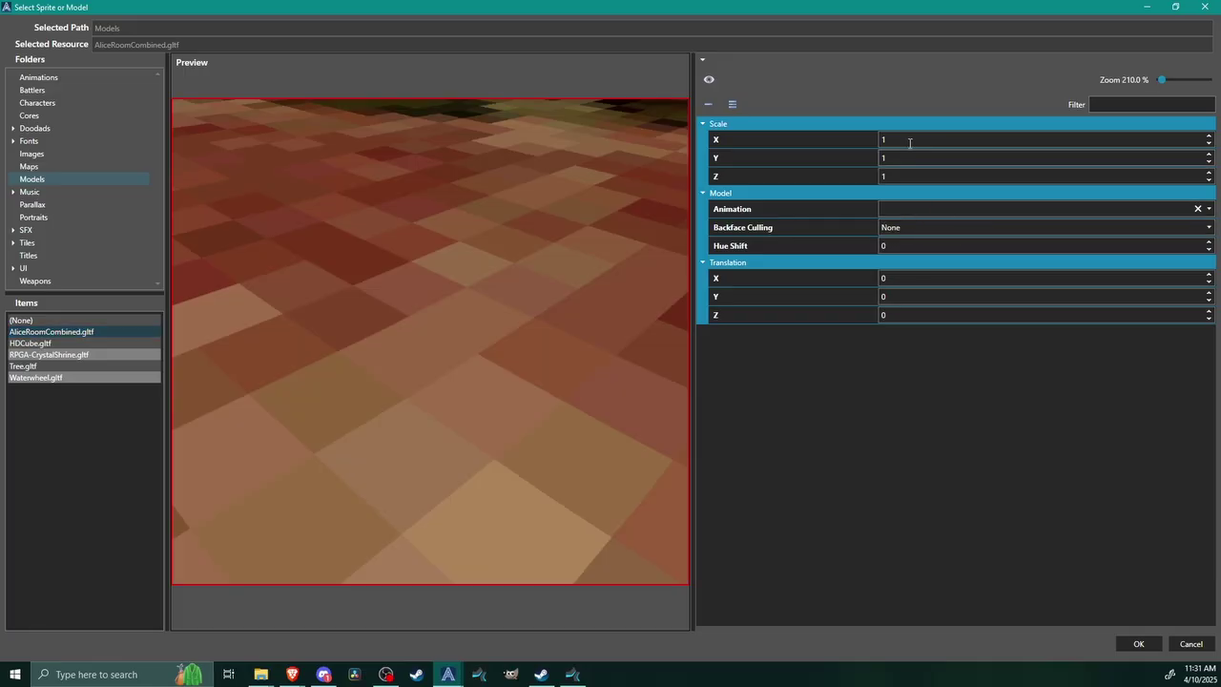
# Set the scale of the reselected AliceRoomCombined model to 0.1 in X, Y and Z.
pyautogui.click(908, 141)
pyautogui.write('.1')
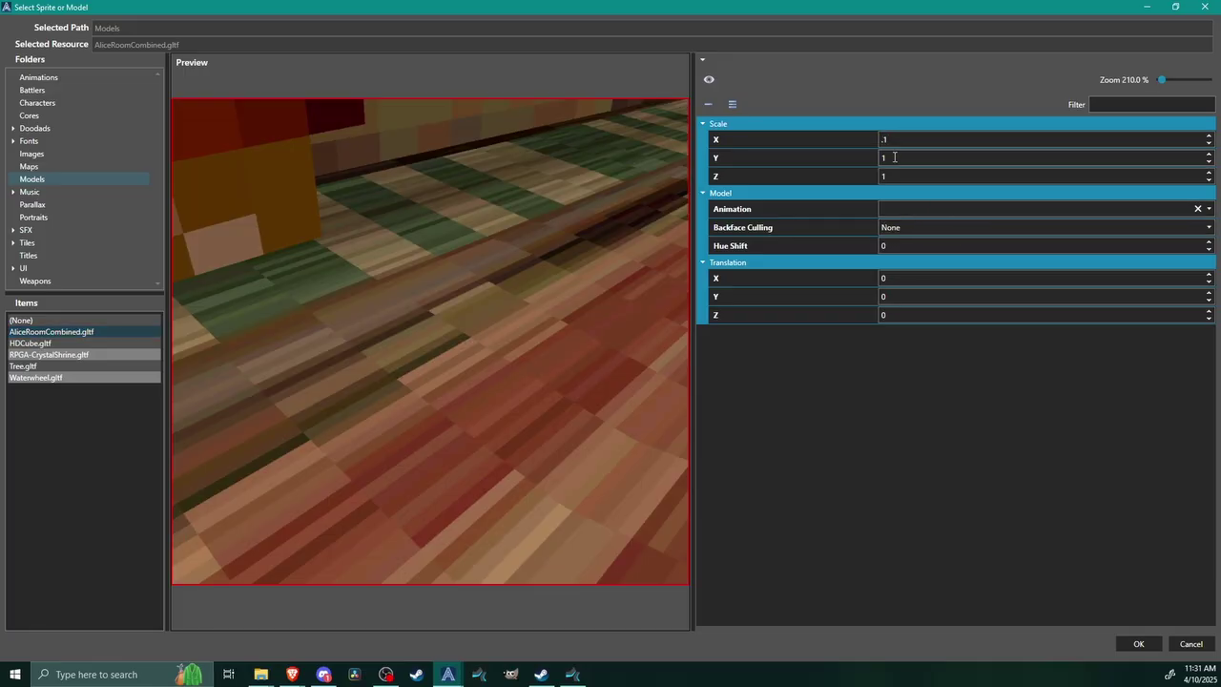
pyautogui.write('.1')
pyautogui.click(900, 173)
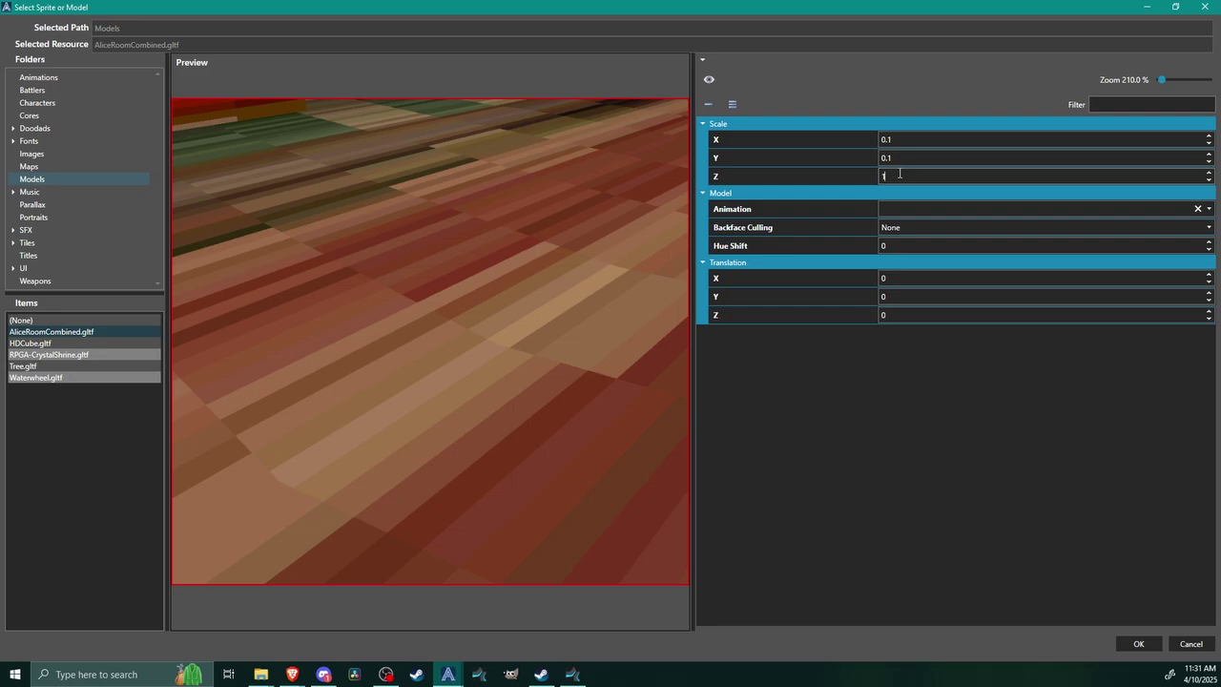
pyautogui.write('.1')
pyautogui.press('Return')
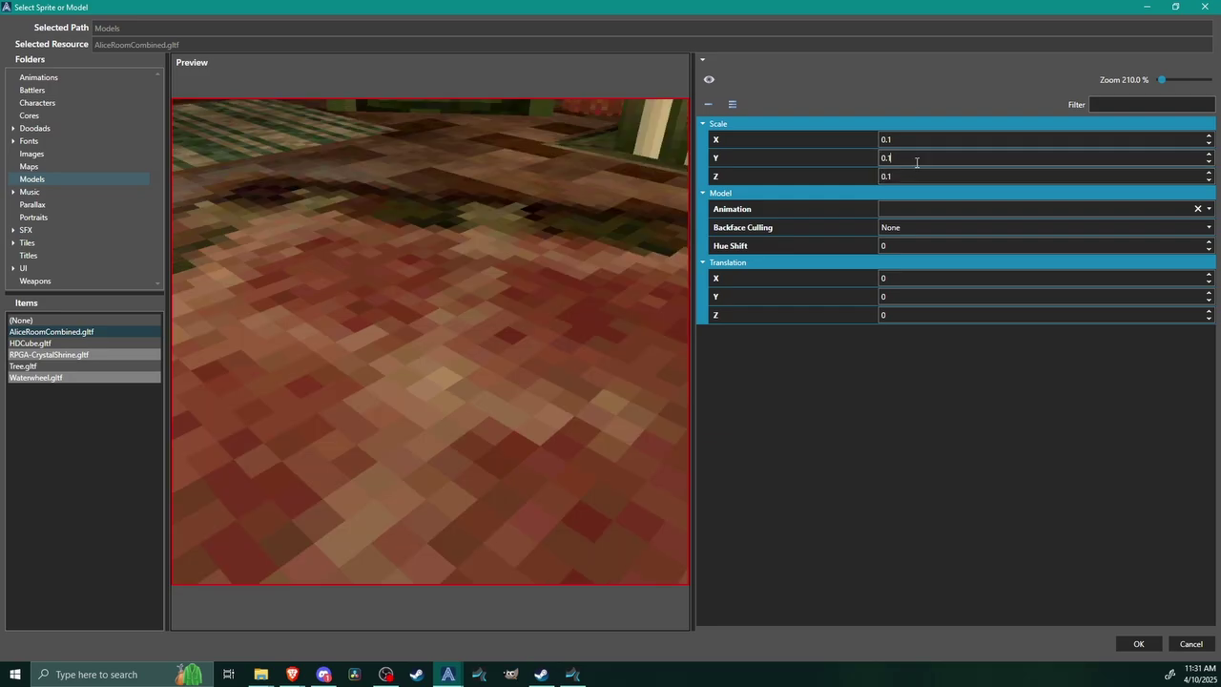
# Set AliceRoomCombined's Backface Culling to Clockwise and inspect the inside of the room in the preview.
pyautogui.scroll(-8, 384, 258)
pyautogui.scroll(-2, 383, 260)
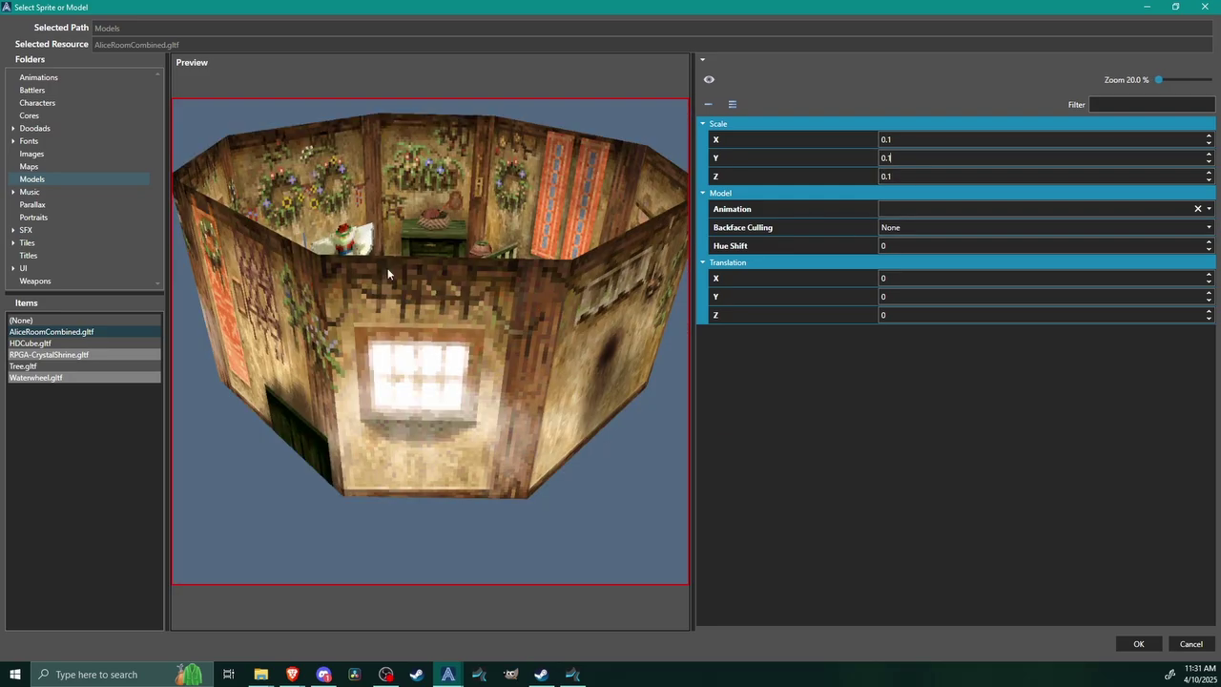
pyautogui.click(893, 231)
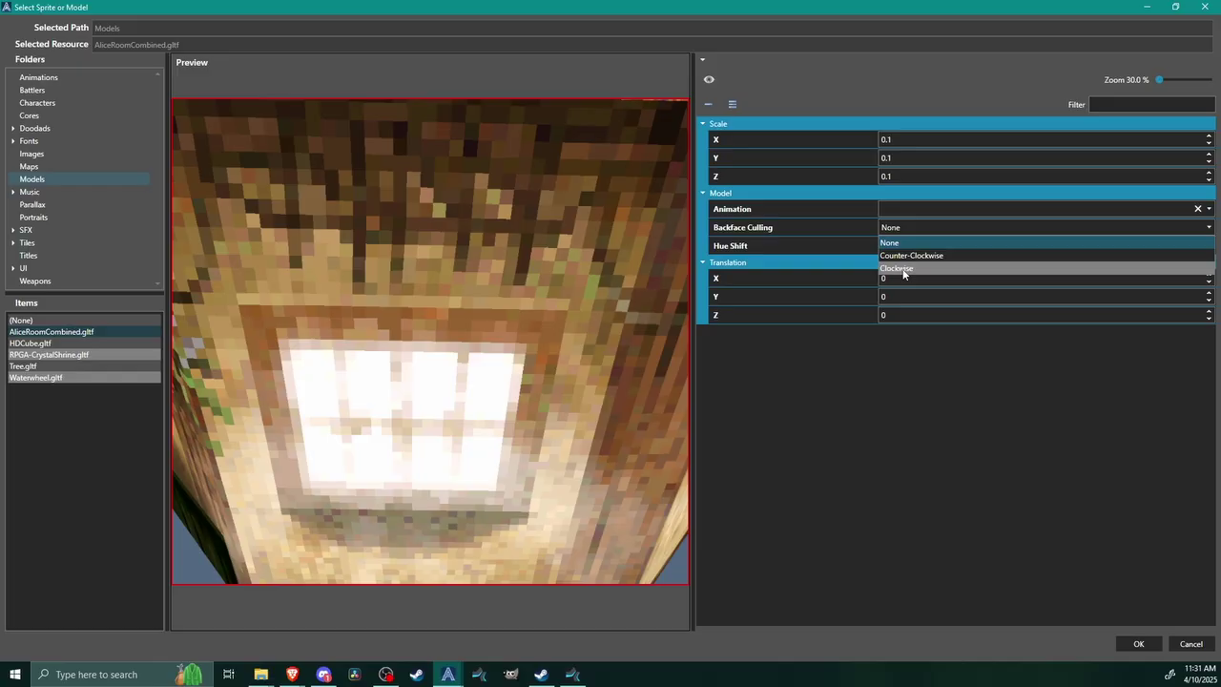
pyautogui.click(896, 268)
pyautogui.moveTo(436, 273); pyautogui.dragTo(327, 354)
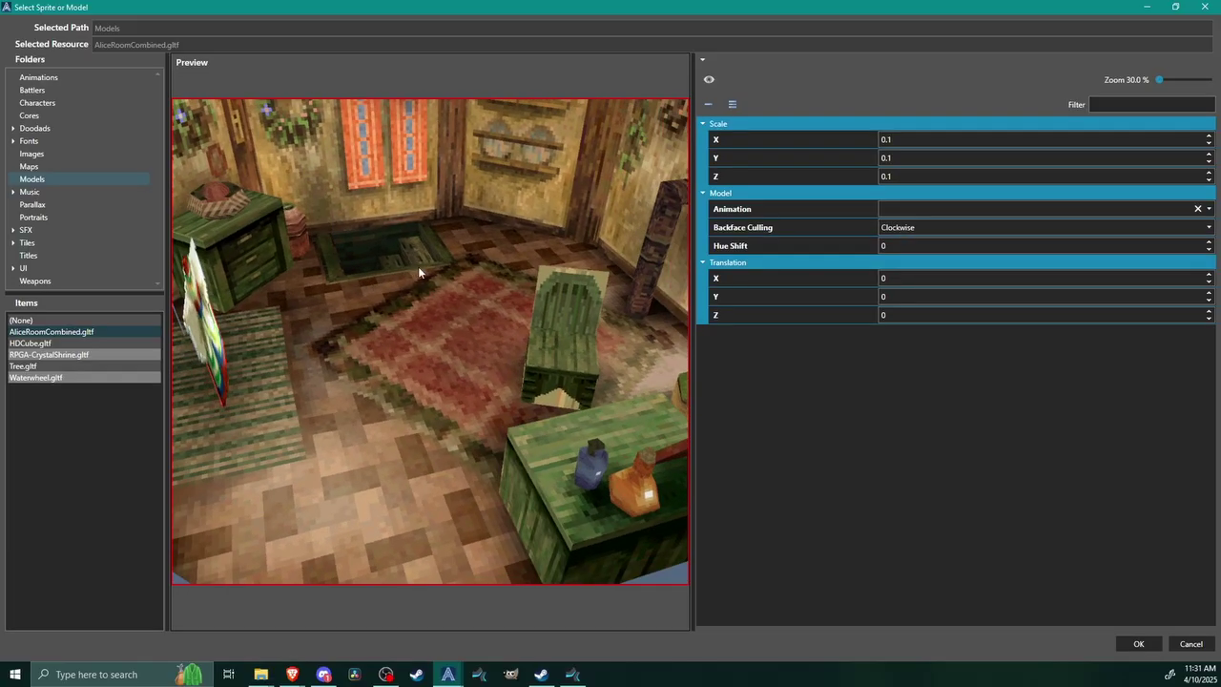
pyautogui.moveTo(417, 272); pyautogui.dragTo(399, 284)
pyautogui.scroll(2, 474, 322)
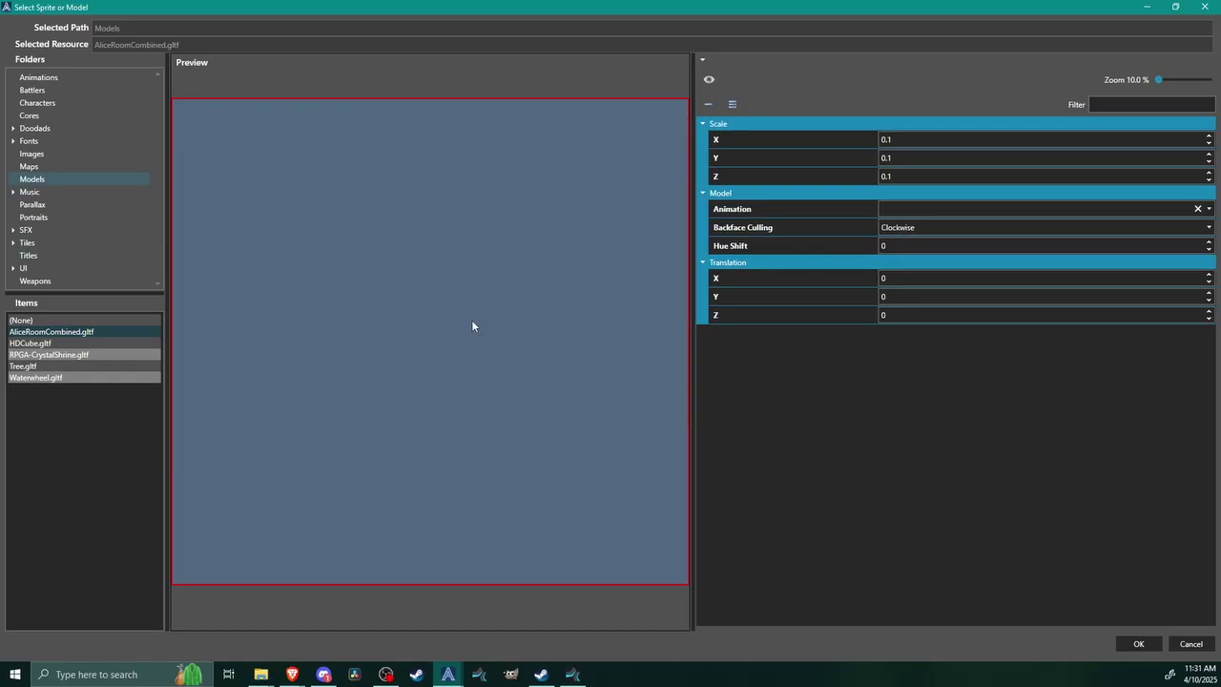
# Examine the culled room model's walls, floor and furniture from several sides in the preview.
pyautogui.scroll(-2, 472, 319)
pyautogui.moveTo(471, 319); pyautogui.dragTo(309, 300)
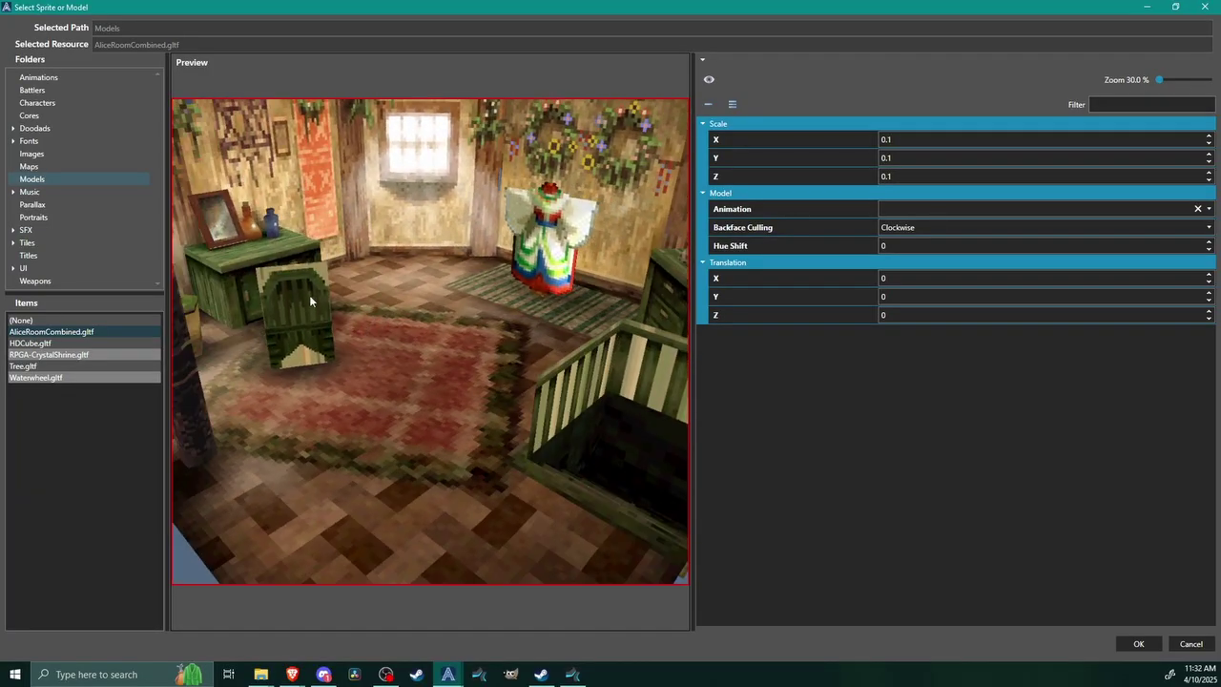
pyautogui.scroll(-2, 439, 291)
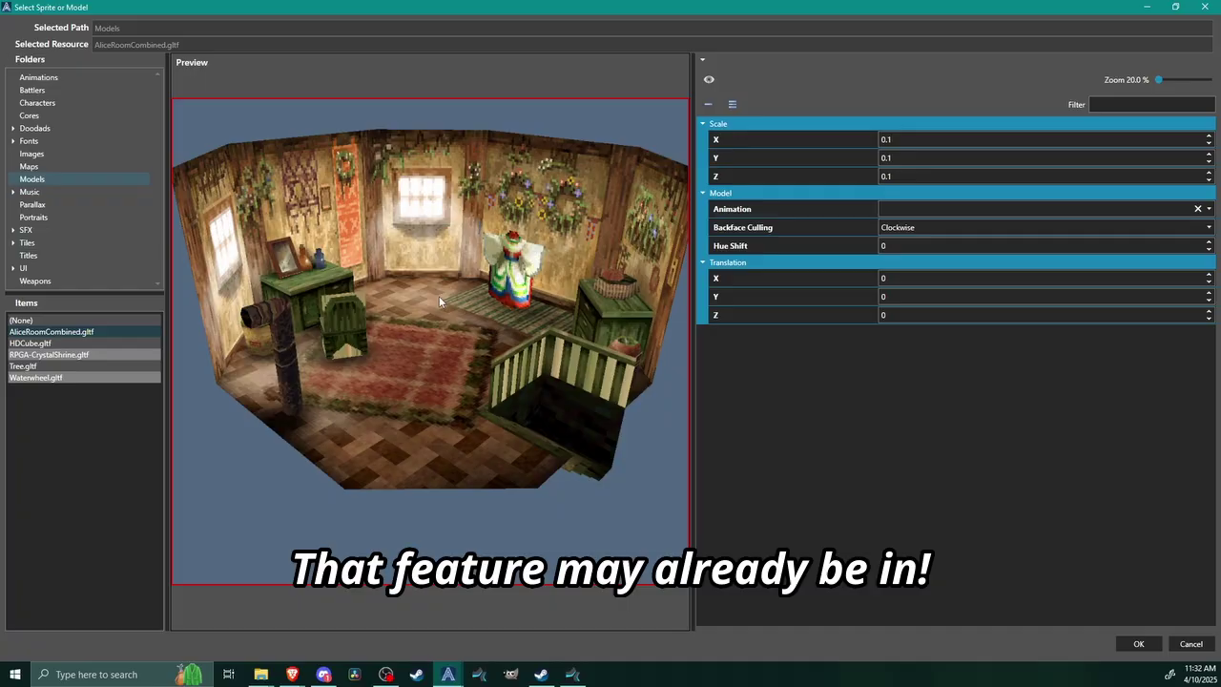
pyautogui.moveTo(529, 278)
pyautogui.mouseDown()
pyautogui.moveTo(430, 284)
pyautogui.moveTo(539, 281)
pyautogui.mouseUp()
pyautogui.moveTo(453, 318); pyautogui.dragTo(502, 299)
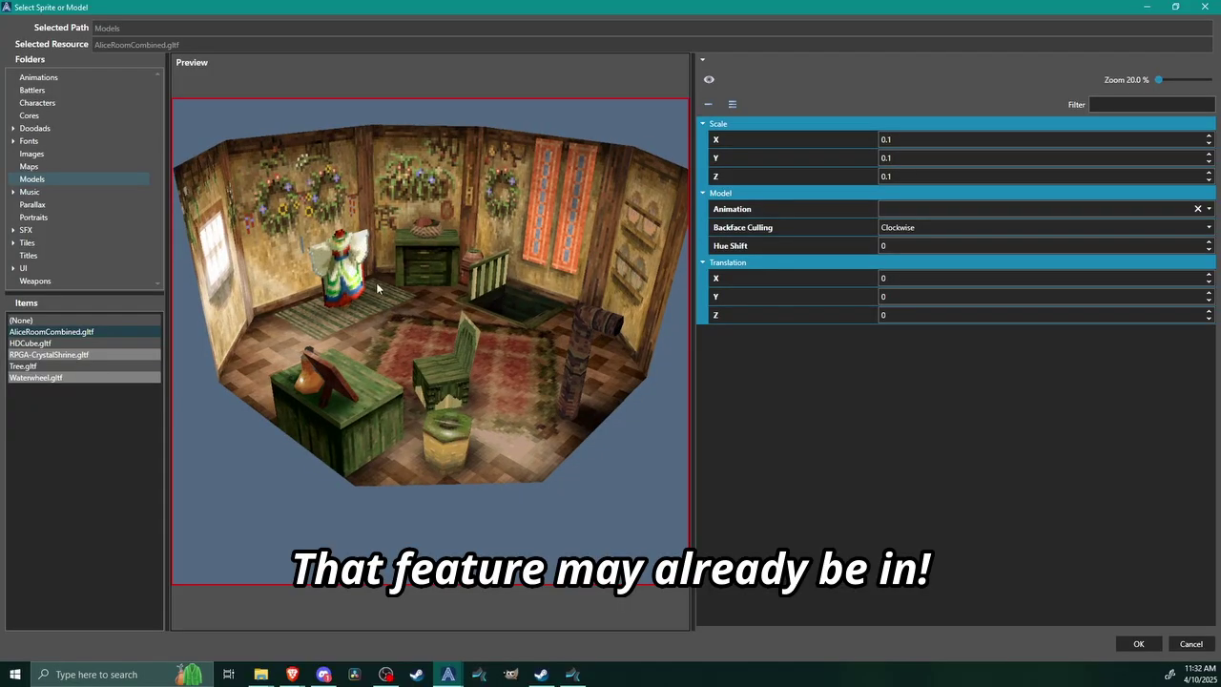
pyautogui.moveTo(430, 318); pyautogui.dragTo(379, 321)
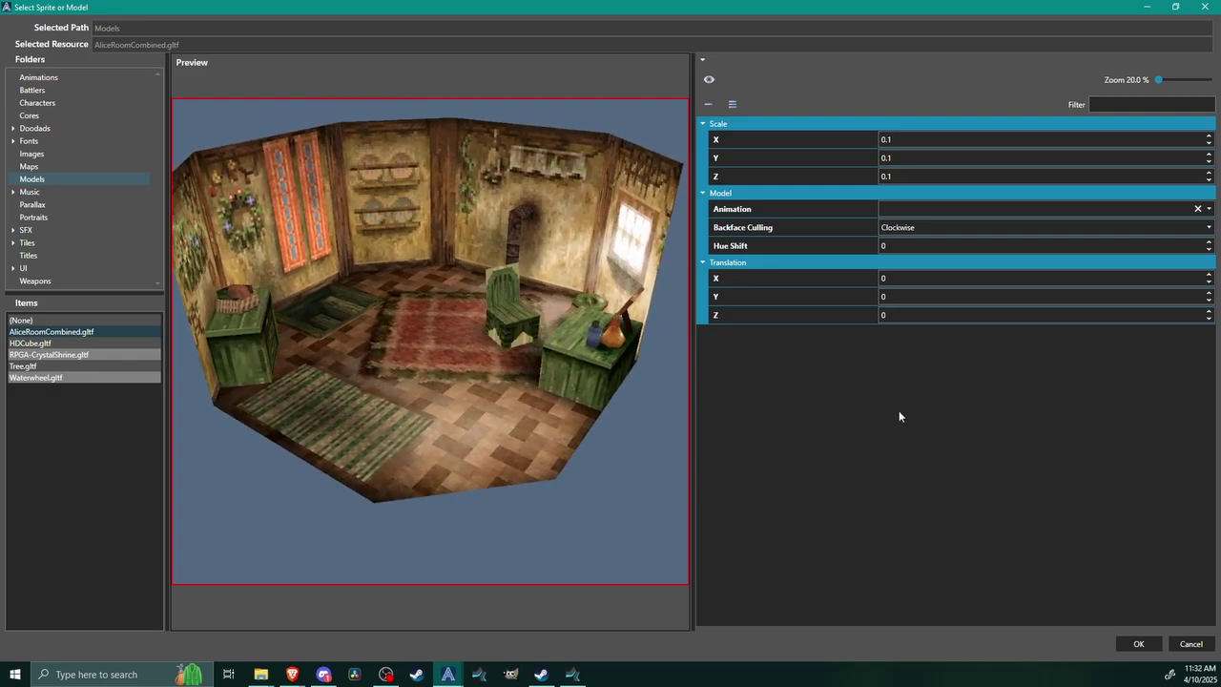
# Accept AliceRoomCombined.gltf as the entity's model, but discard the entity and return to the map.
pyautogui.click(1139, 643)
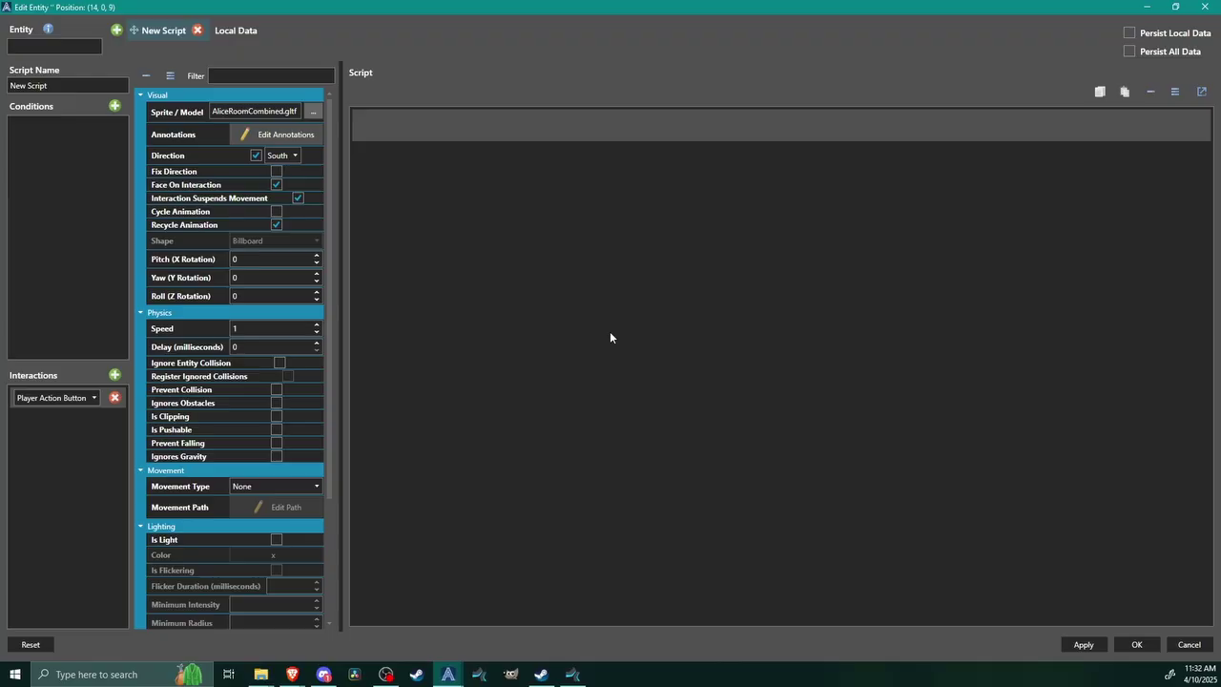
pyautogui.click(1189, 644)
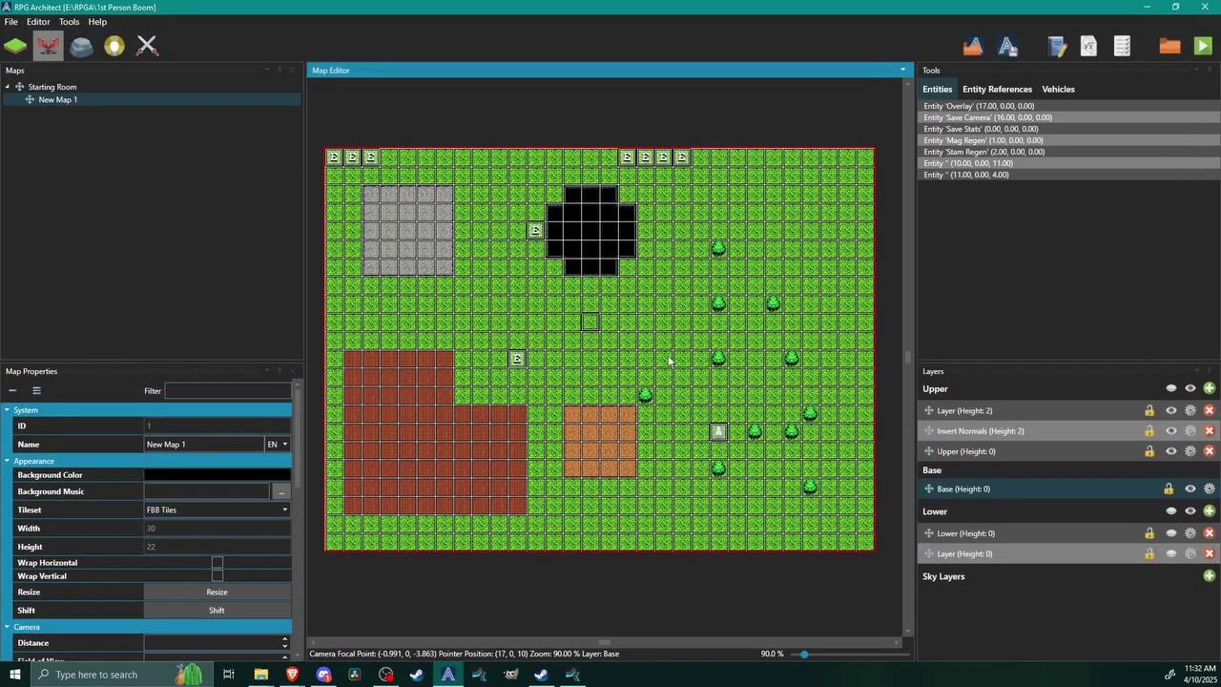
pyautogui.moveTo(683, 374)
pyautogui.mouseDown(button='middle')
pyautogui.moveTo(653, 365)
pyautogui.moveTo(679, 371)
pyautogui.mouseUp(button='middle')
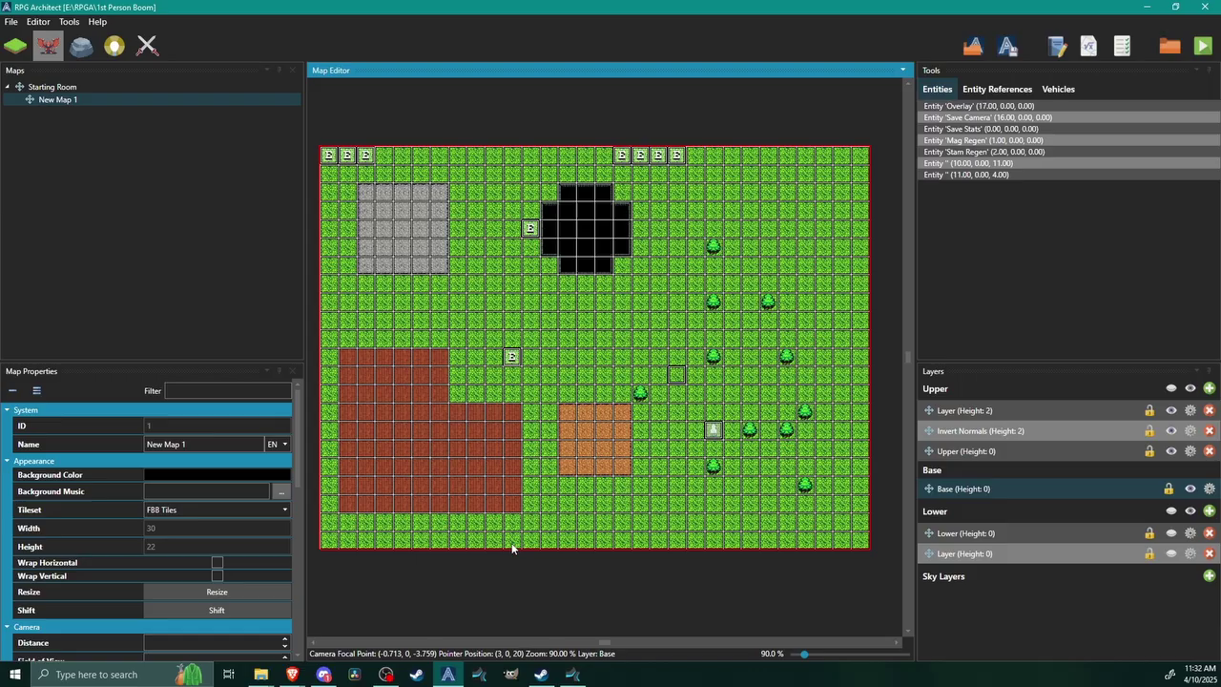
# Open the database and view the Player character's sprite/model and idle and falling animation settings.
pyautogui.click(69, 21)
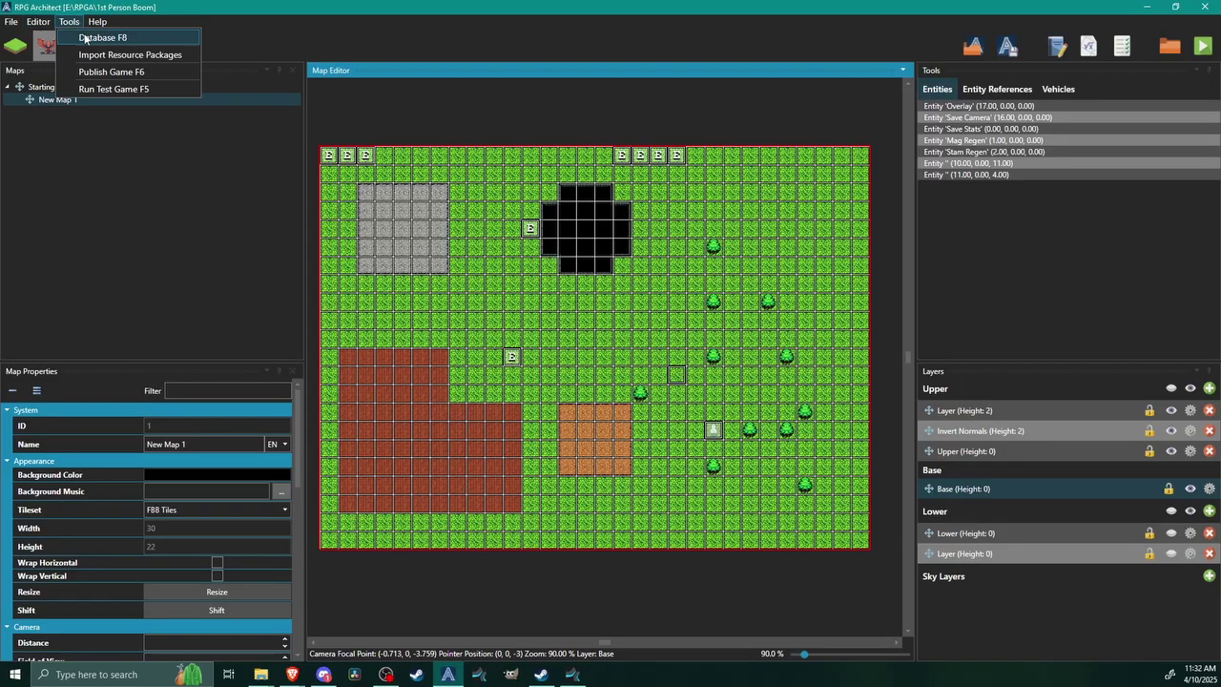
pyautogui.click(84, 39)
pyautogui.click(374, 166)
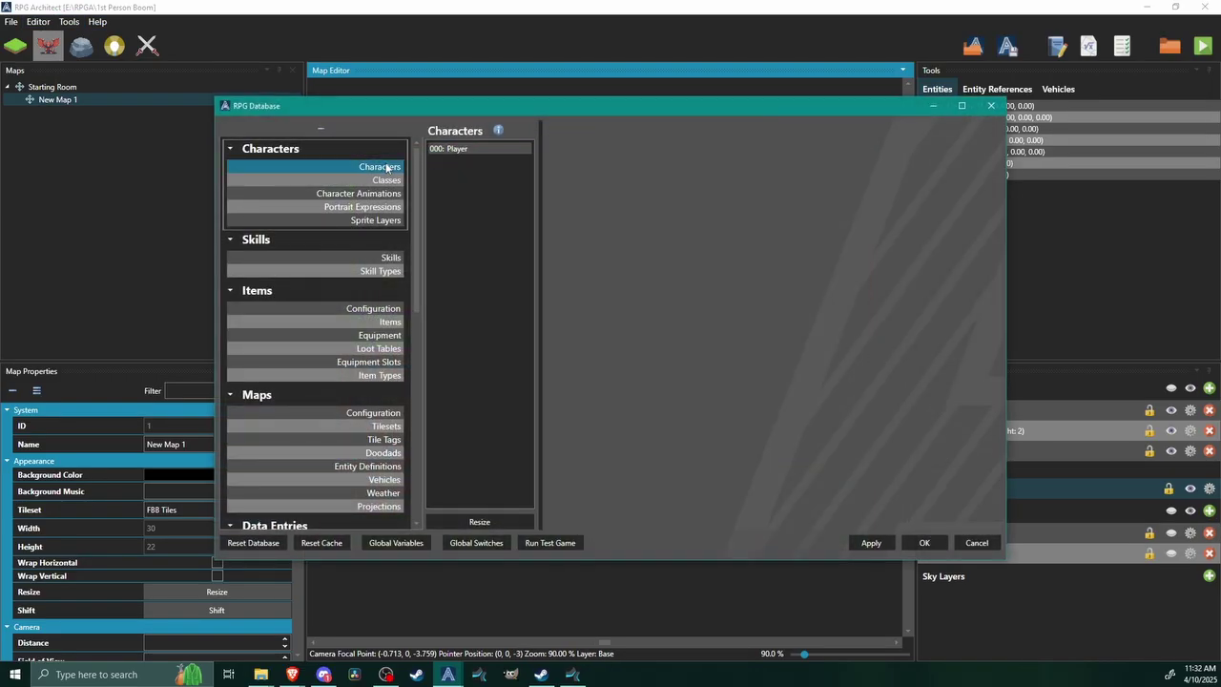
pyautogui.click(472, 149)
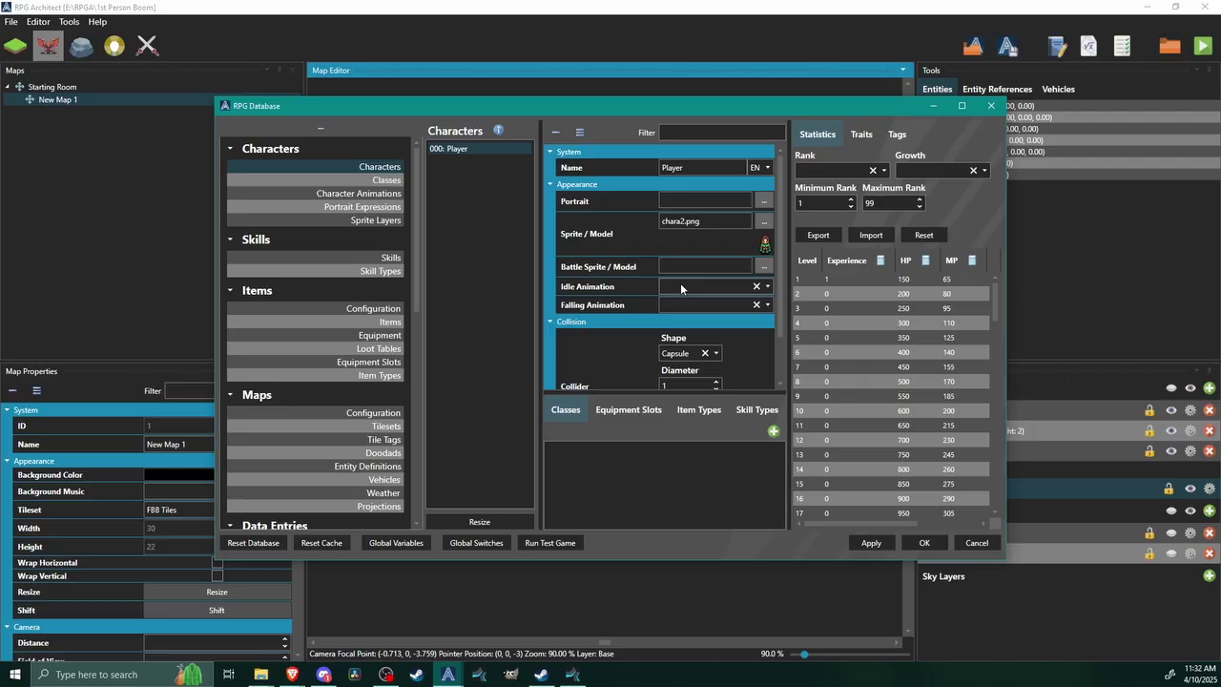
# Look at the database's Character Animations list, comparing it with the Player entry under Characters.
pyautogui.click(358, 192)
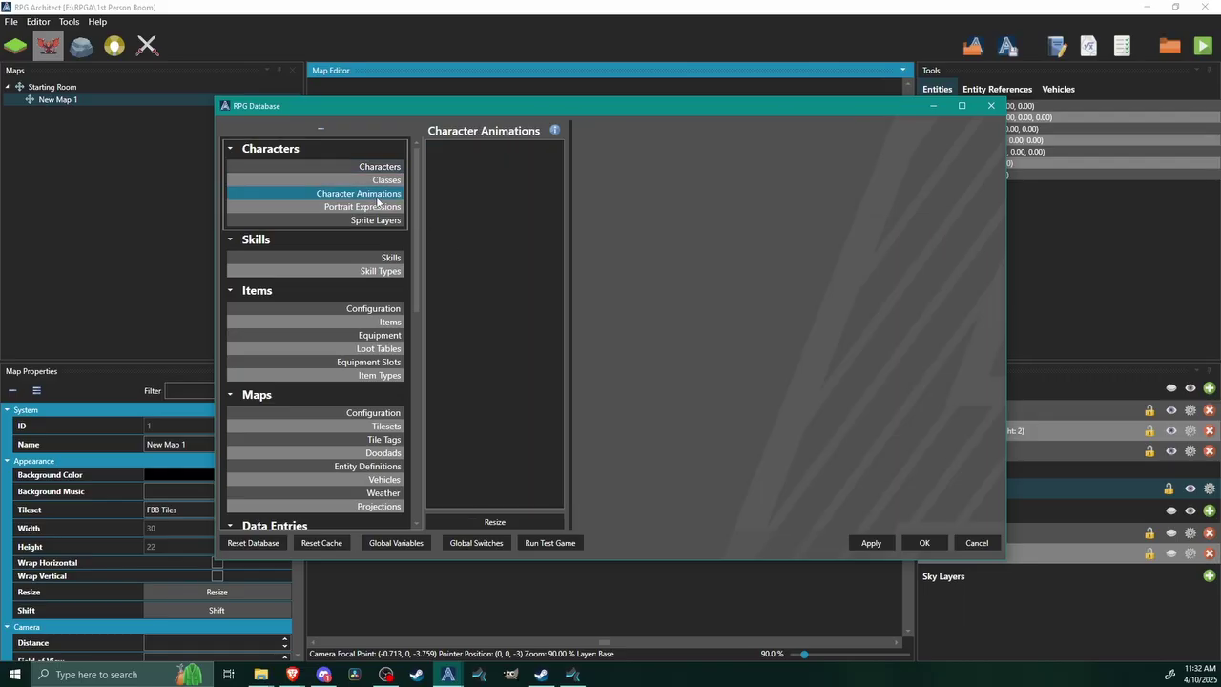
pyautogui.click(379, 166)
pyautogui.click(458, 149)
pyautogui.click(362, 195)
pyautogui.click(373, 168)
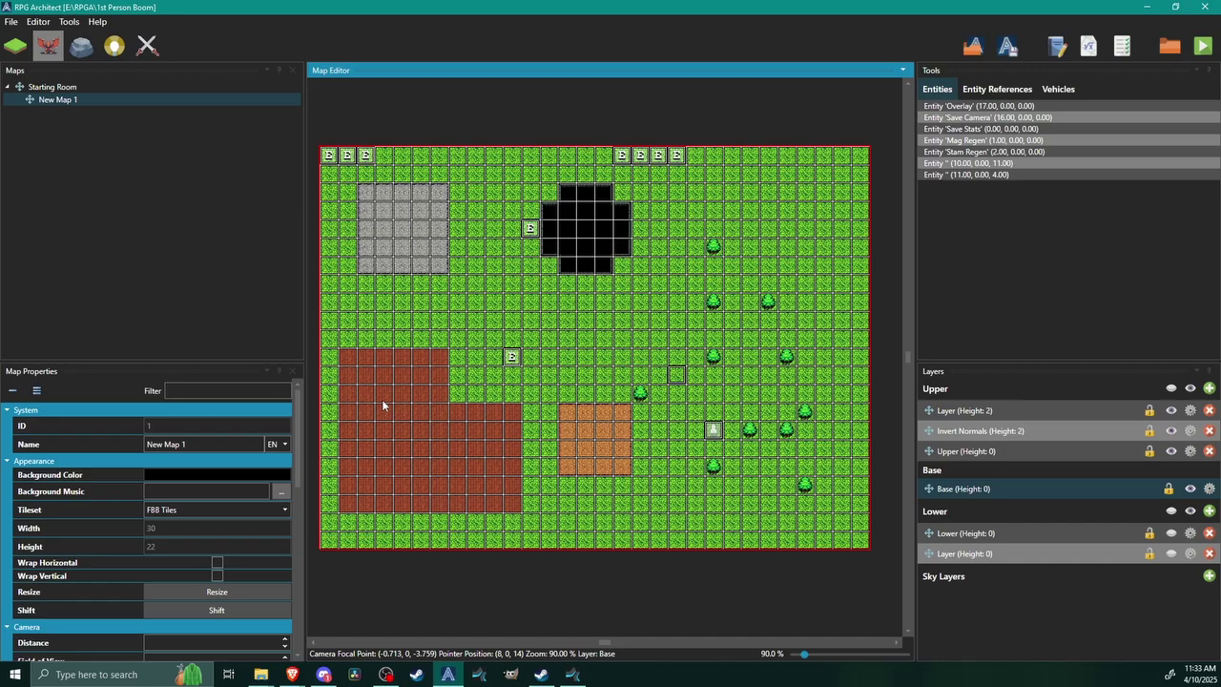
pyautogui.click(219, 220)
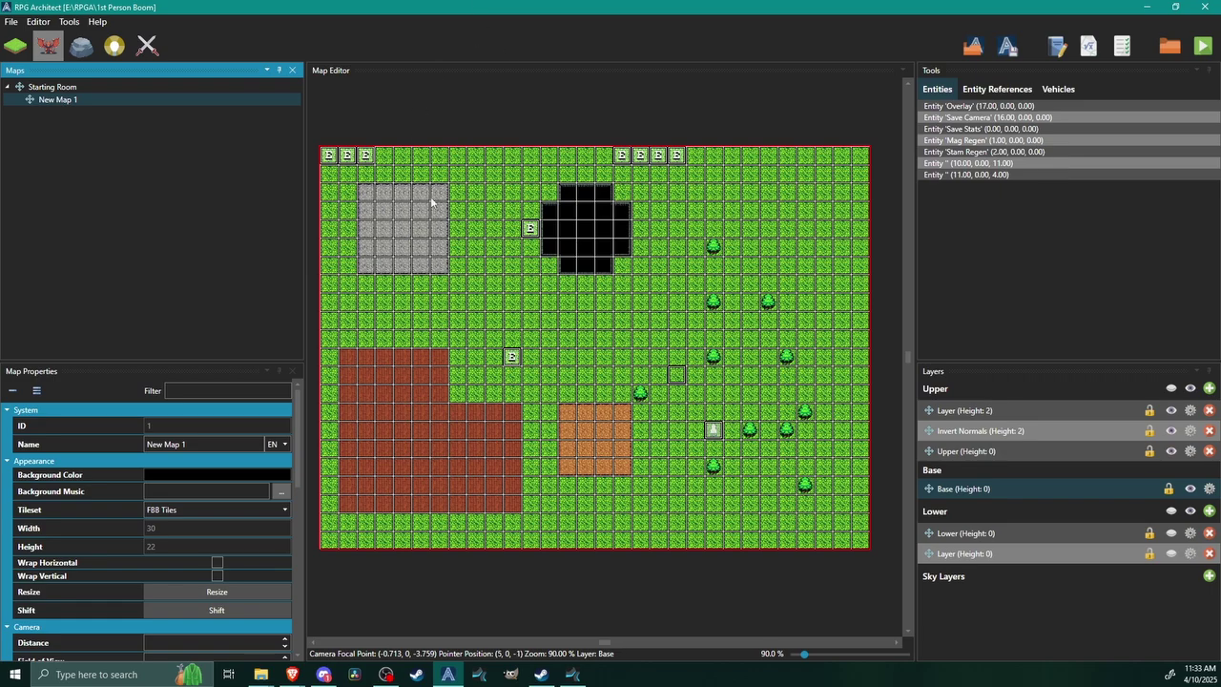
pyautogui.moveTo(478, 409); pyautogui.dragTo(479, 415, button='right')
pyautogui.click(471, 326)
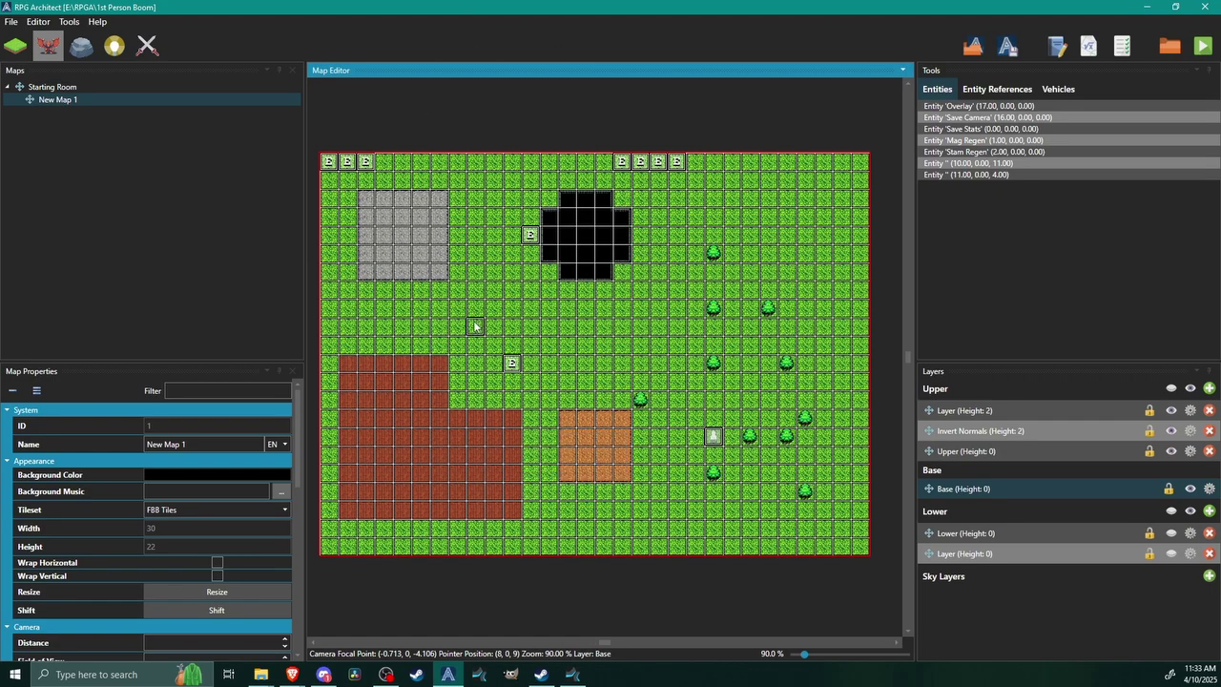
pyautogui.moveTo(488, 393); pyautogui.dragTo(491, 387, button='middle')
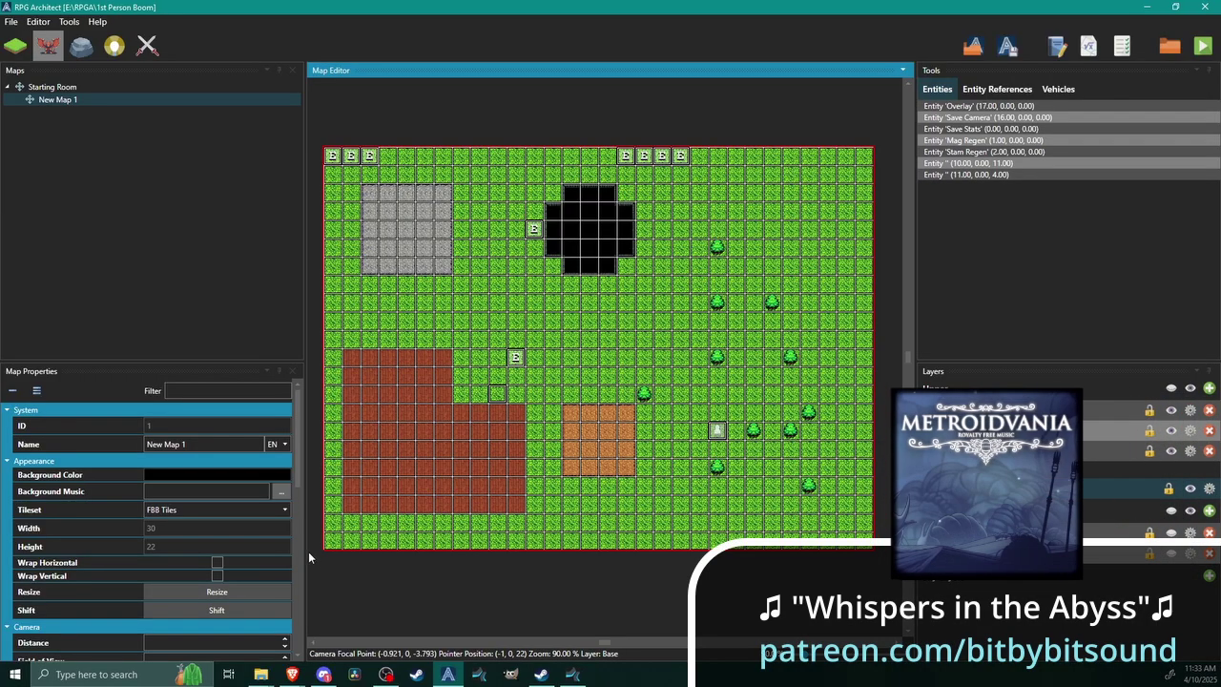
pyautogui.click(299, 488)
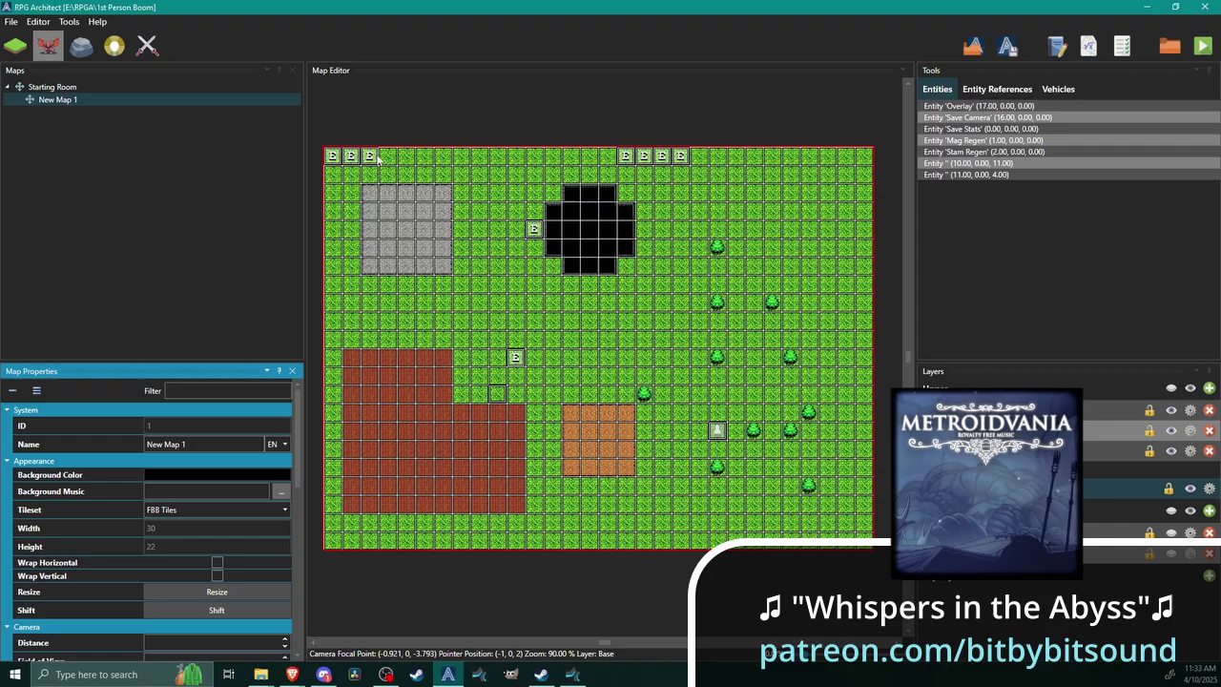